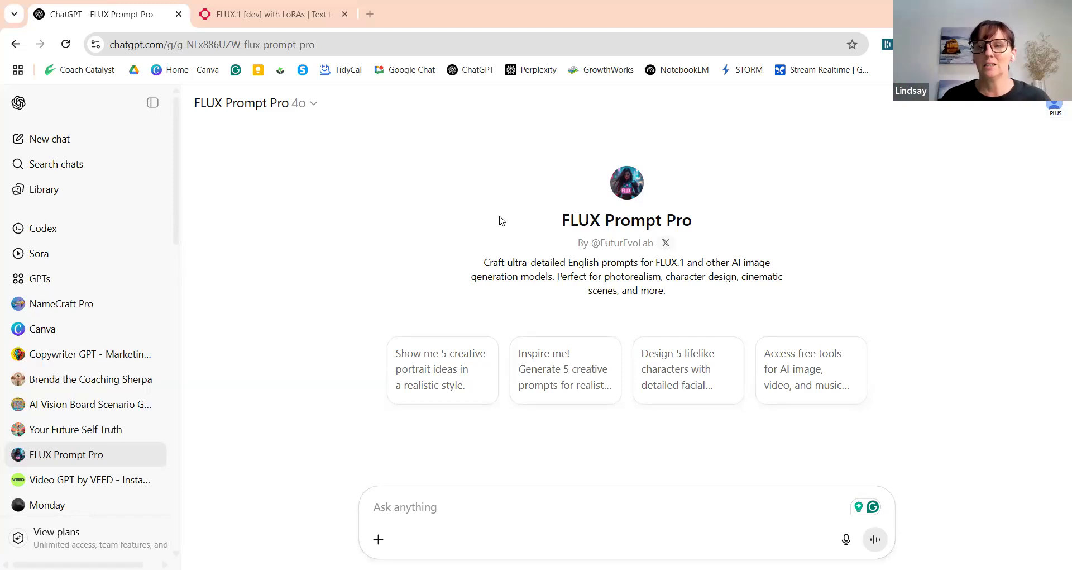
- Look up FLUX Prompt Pro in the GPT directory and open it
{"action": "left_click", "coordinate": [29, 285]}
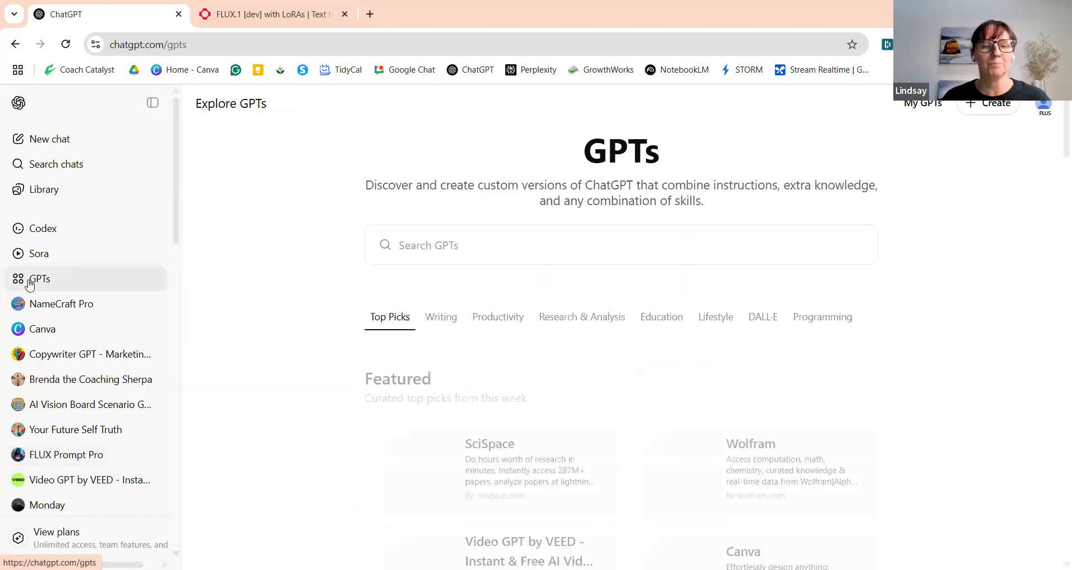
{"action": "left_click", "coordinate": [420, 243]}
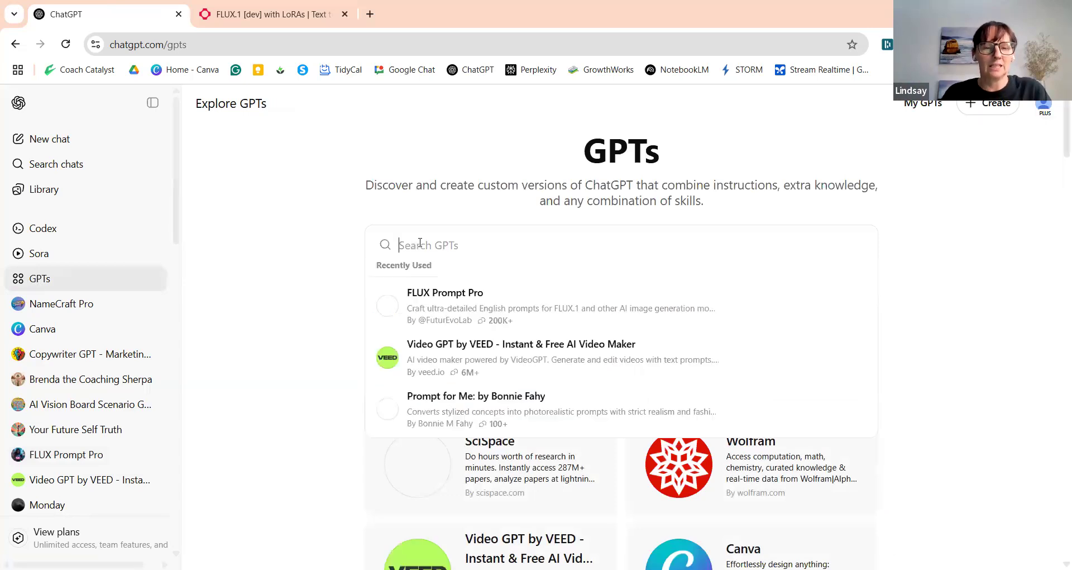
{"action": "type", "text": "f"}
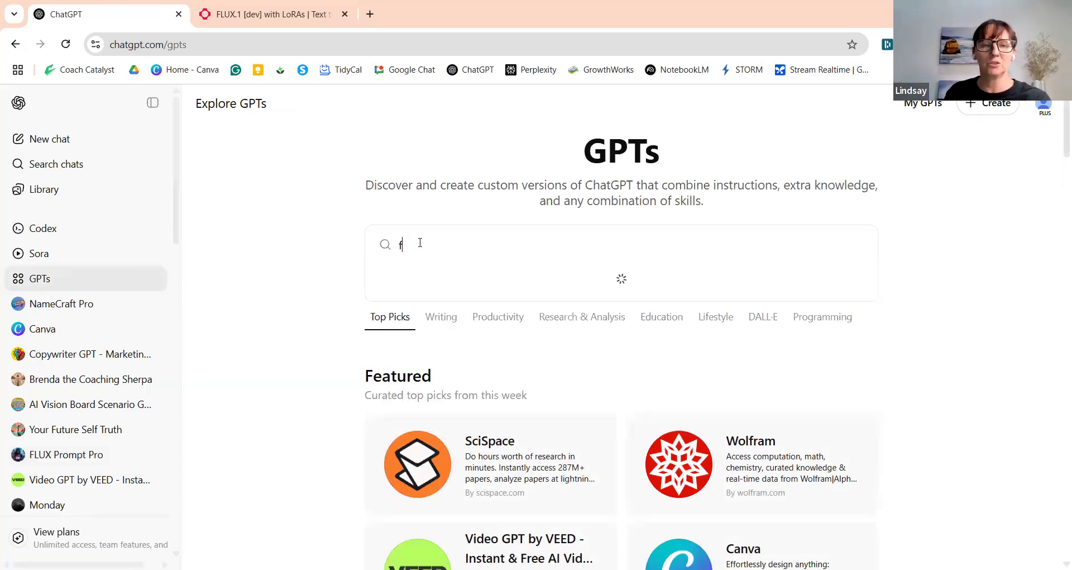
{"action": "key", "text": "BackSpace"}
{"action": "left_click", "coordinate": [443, 302]}
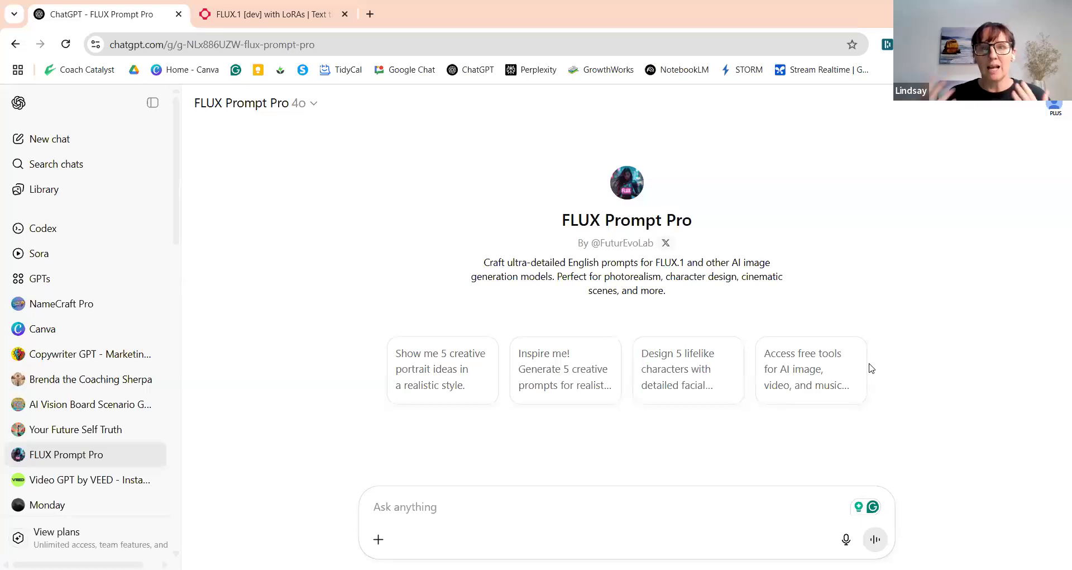
- Attach the two portrait JPG photos numbered 001 and 002 from the Desktop to the message
{"action": "left_click", "coordinate": [378, 540]}
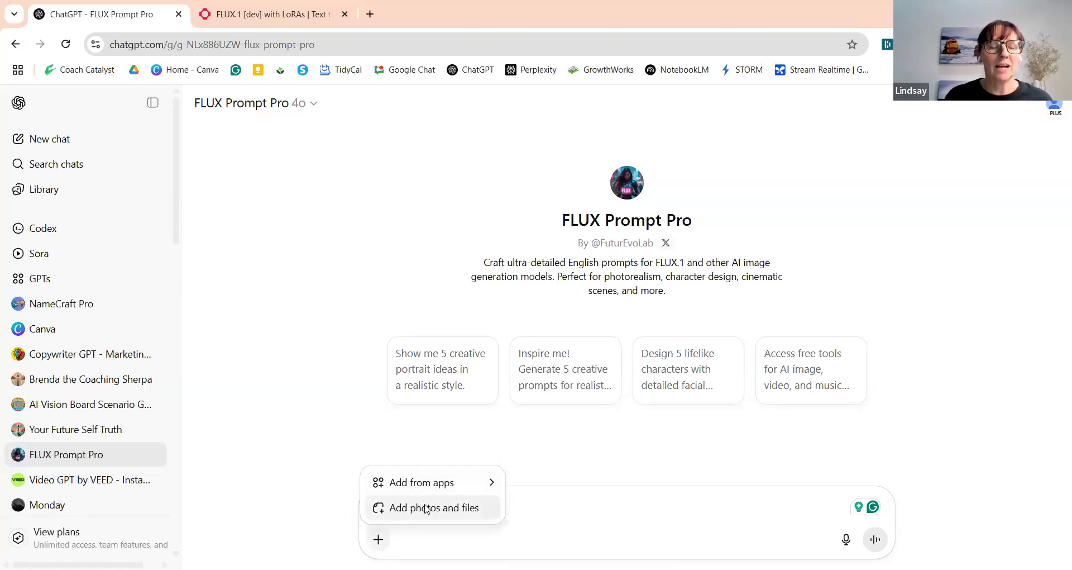
{"action": "left_click", "coordinate": [426, 508]}
{"action": "left_click", "coordinate": [134, 204]}
{"action": "left_click", "coordinate": [134, 226]}
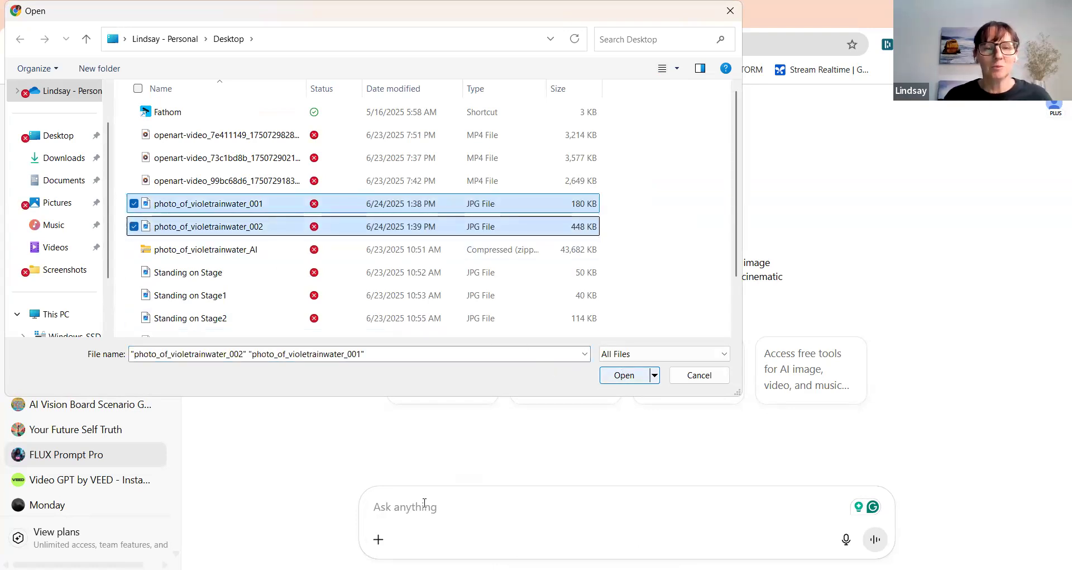
{"action": "key", "text": "Return"}
- Send the request "Decribe her hair and face in detail so that I can create a prompt for her image."
{"action": "type", "text": "Decri"}
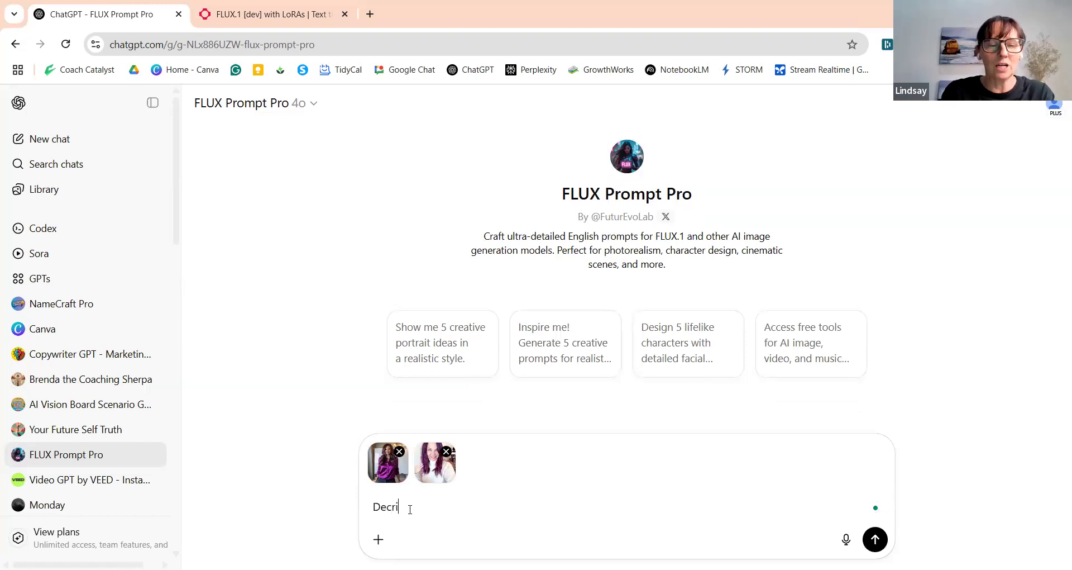
{"action": "type", "text": "be her hair and "}
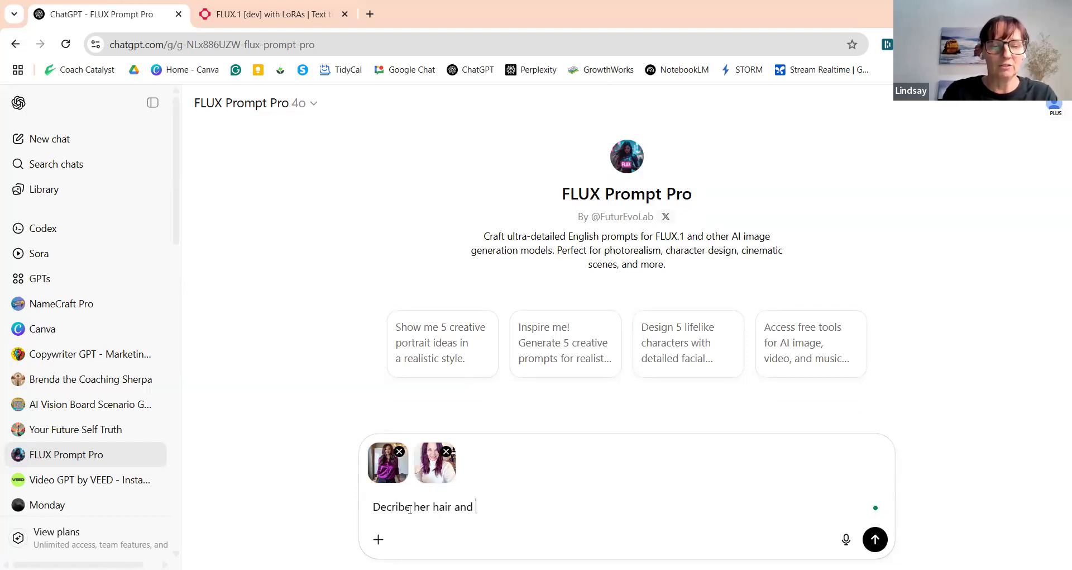
{"action": "type", "text": "face in det"}
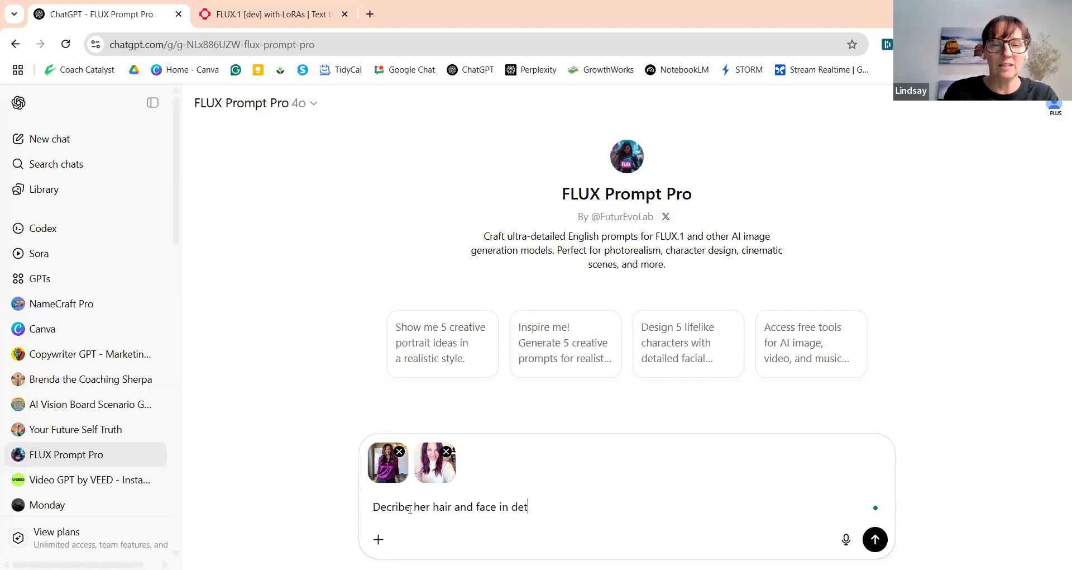
{"action": "type", "text": "ail so that I can create a prompt for her image."}
{"action": "key", "text": "Return"}
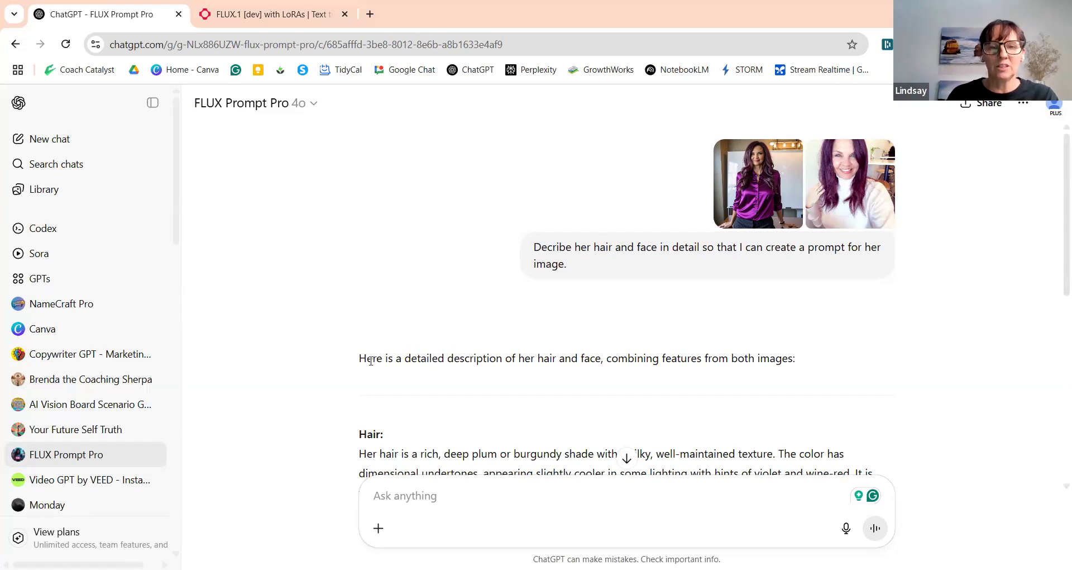
- Review the hair and face description and ask to make it 1-2 sentences with only the important information for the Flux prompt
{"action": "scroll", "coordinate": [662, 335], "scroll_direction": "down", "scroll_amount": 3}
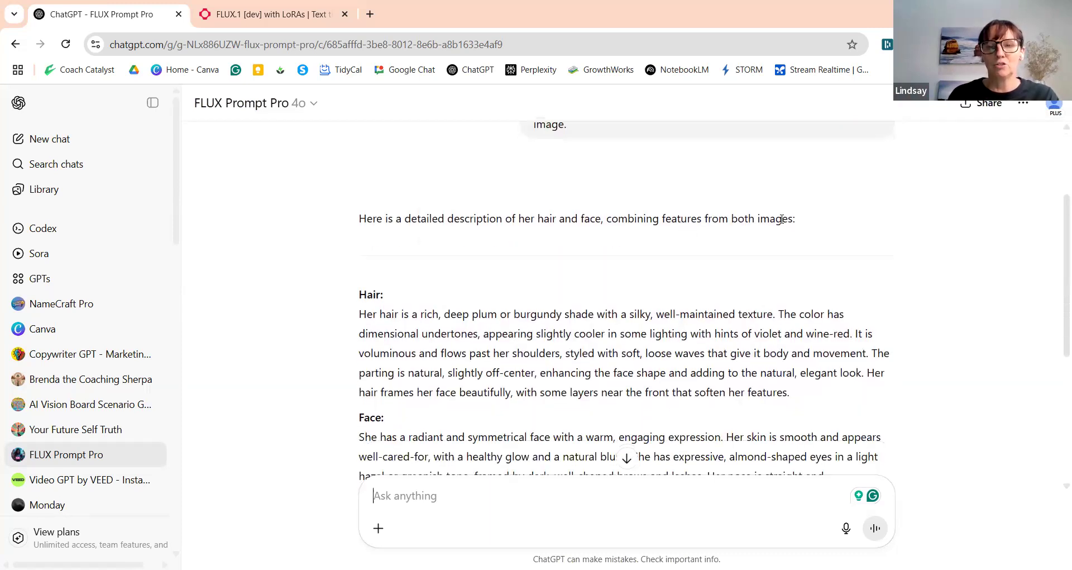
{"action": "scroll", "coordinate": [502, 344], "scroll_direction": "down", "scroll_amount": 2}
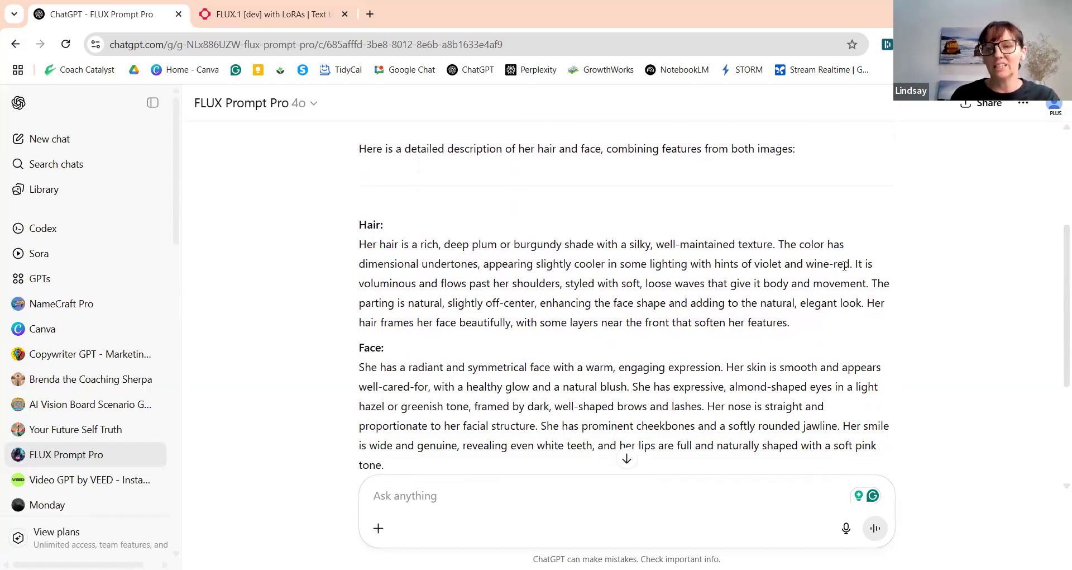
{"action": "scroll", "coordinate": [492, 330], "scroll_direction": "down", "scroll_amount": 1}
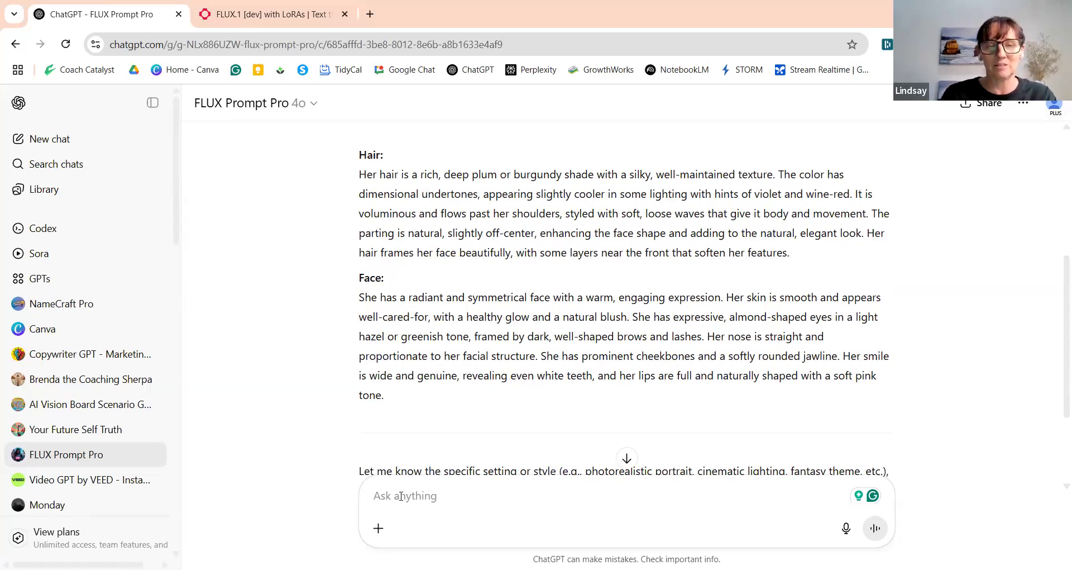
{"action": "type", "text": "Can you make this into"}
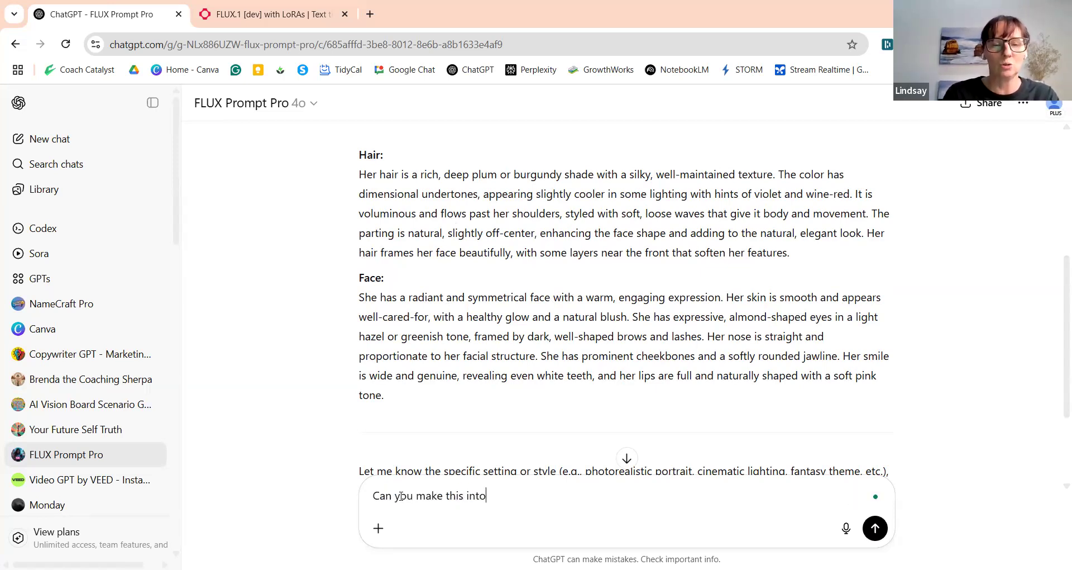
{"action": "type", "text": " 1-2 sentences with only the important information for my prompt in "}
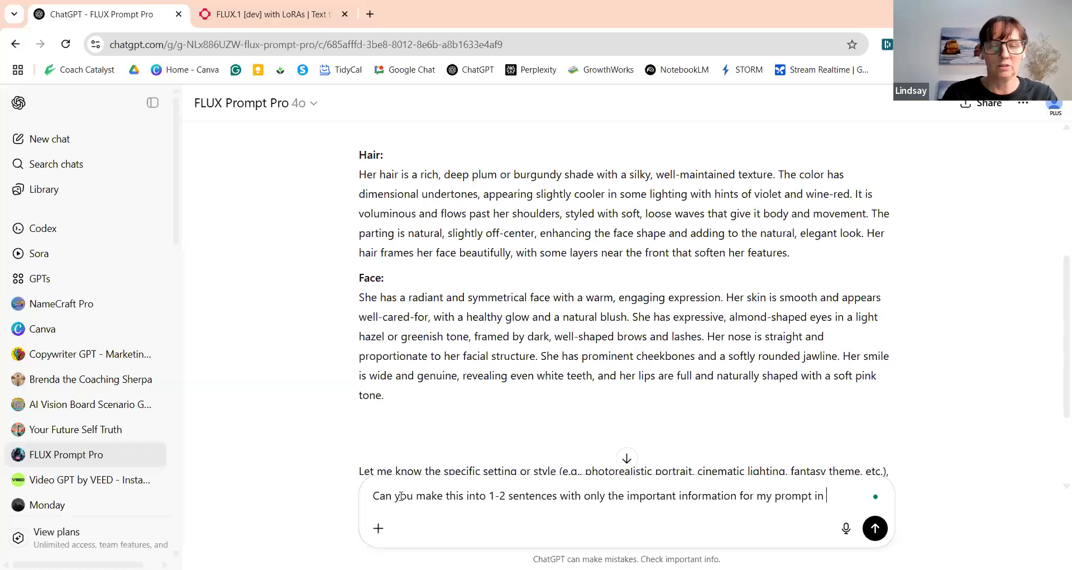
{"action": "type", "text": "Flux"}
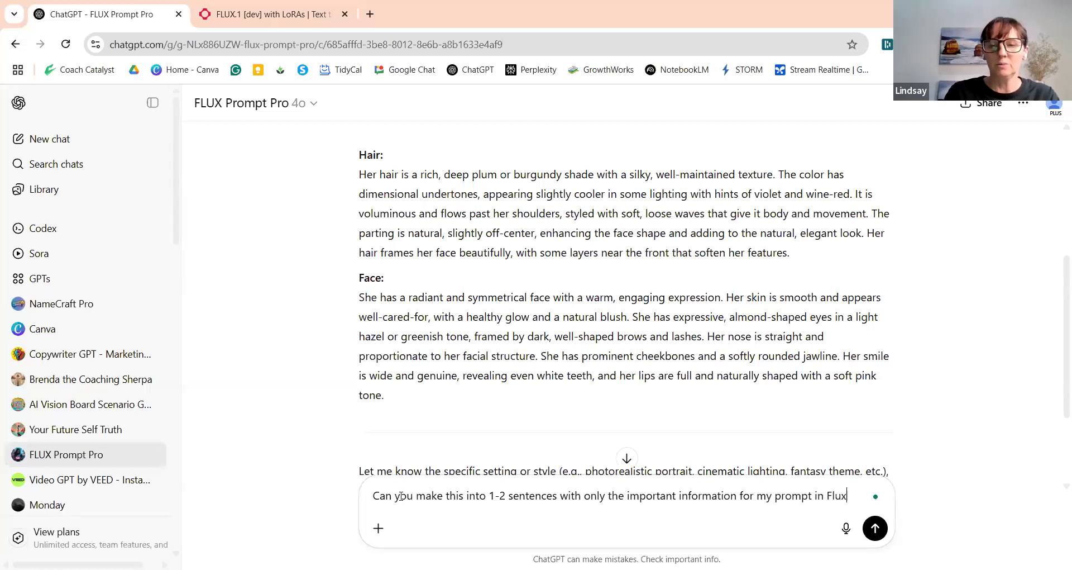
{"action": "key", "text": "Return"}
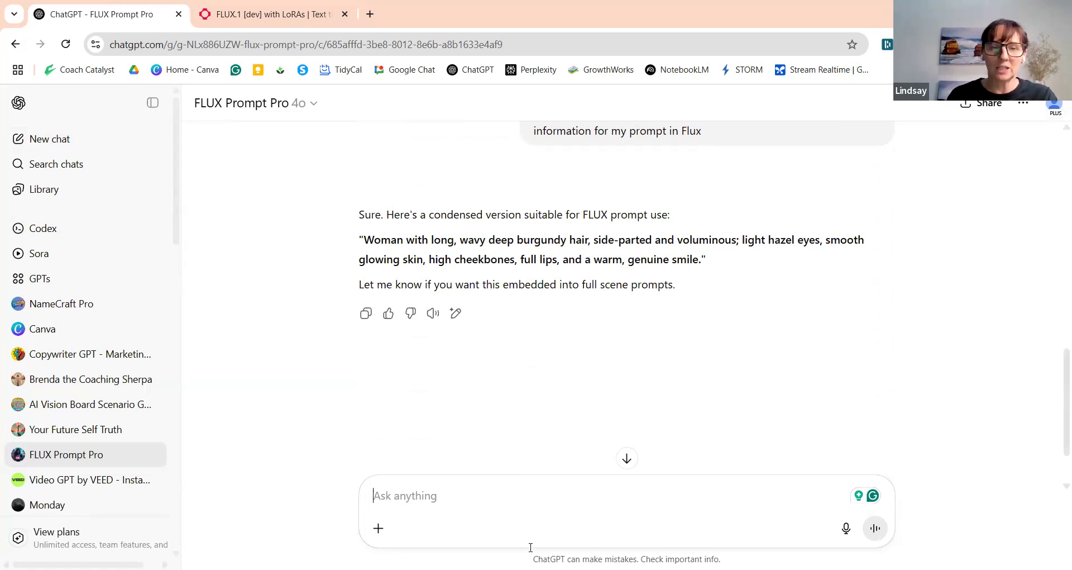
- Attach the Standing on Stage photos from the Desktop and remove the third one, keeping two in the message
{"action": "left_click", "coordinate": [378, 528]}
{"action": "left_click", "coordinate": [418, 496]}
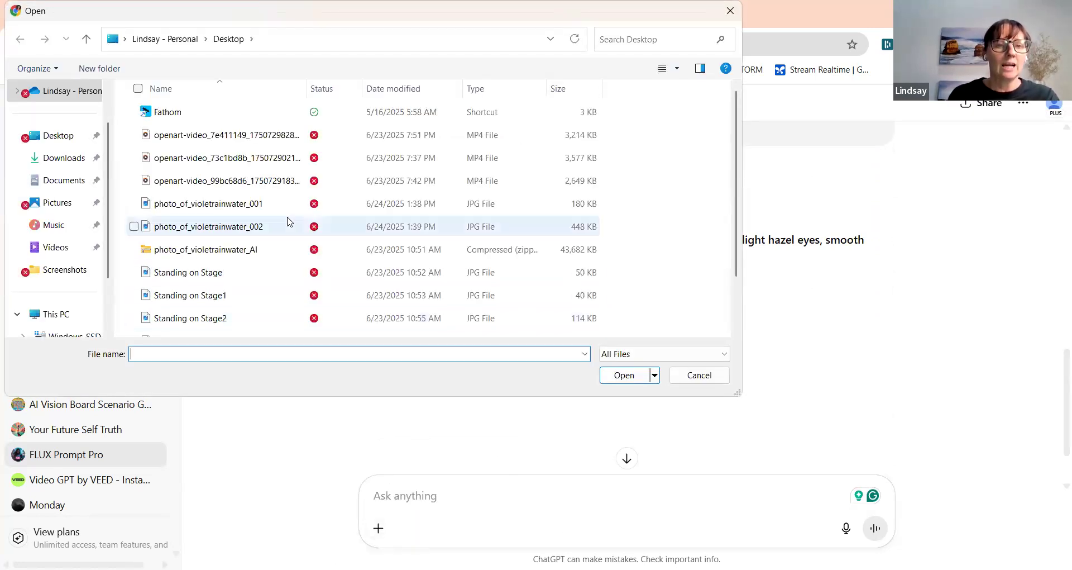
{"action": "left_click", "coordinate": [170, 274]}
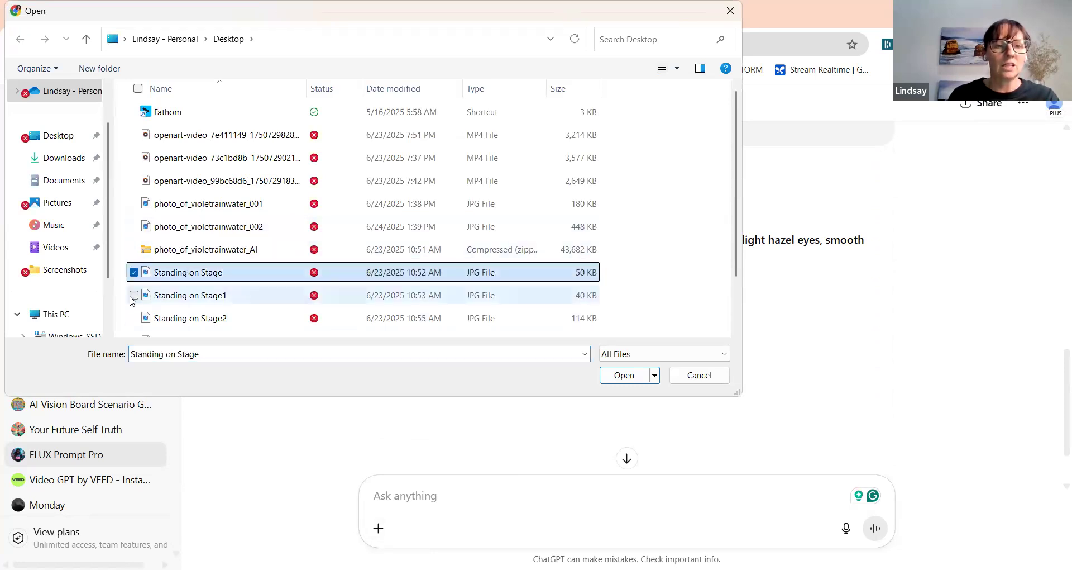
{"action": "left_click", "coordinate": [134, 295]}
{"action": "left_click", "coordinate": [134, 318]}
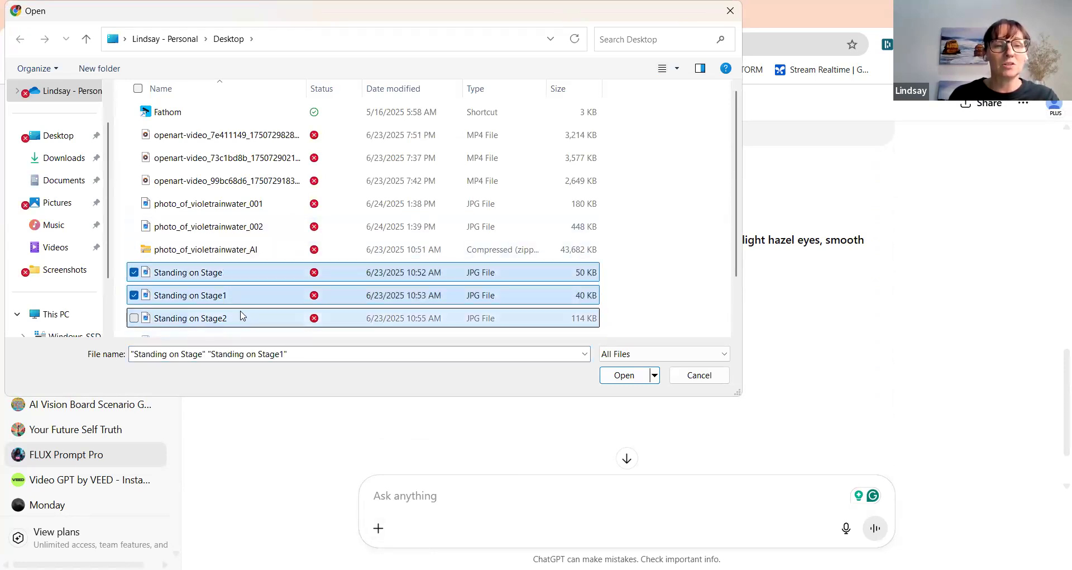
{"action": "left_click", "coordinate": [617, 377]}
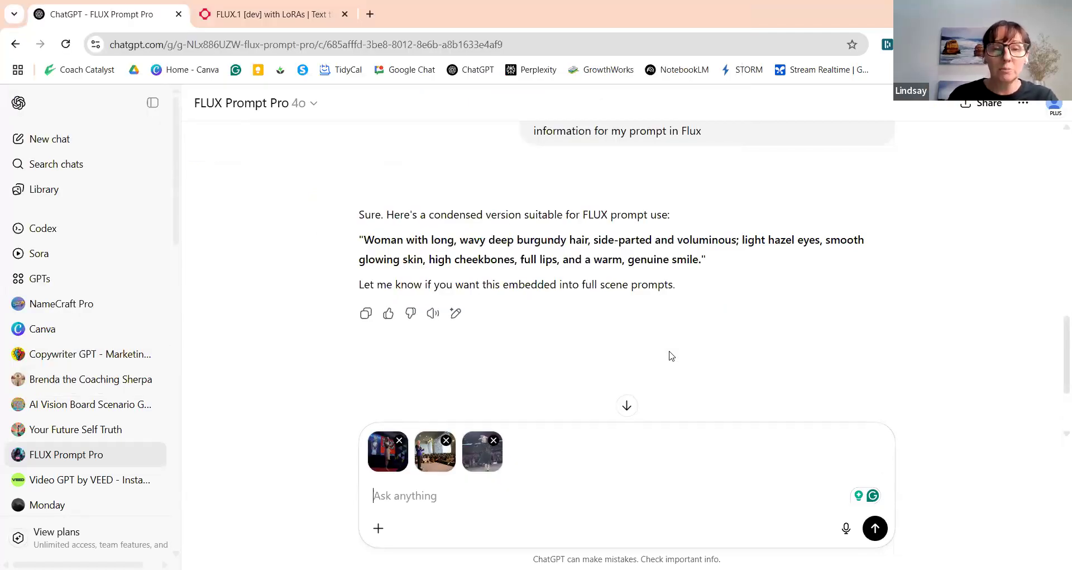
{"action": "left_click", "coordinate": [494, 440]}
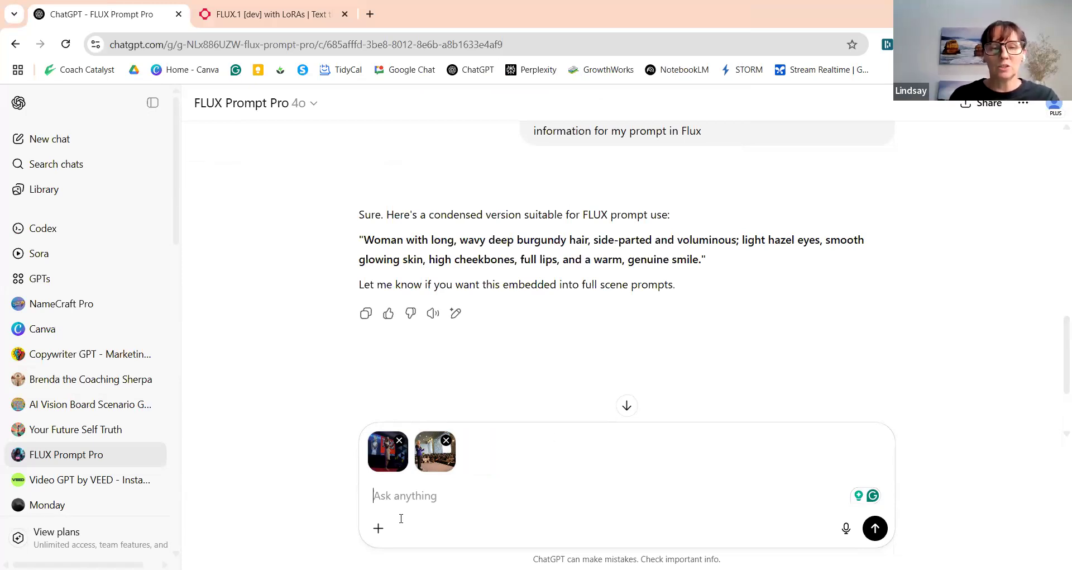
- Send "create a prompt, using the description above and the images to create a woman standing on a big stage."
{"action": "type", "text": "cre"}
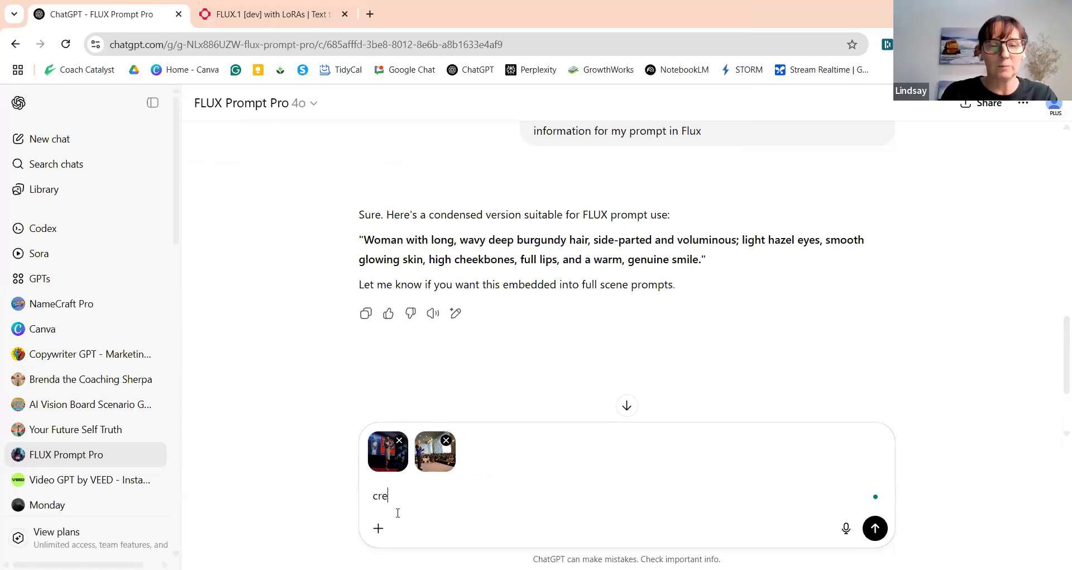
{"action": "type", "text": "ate a prompt, us"}
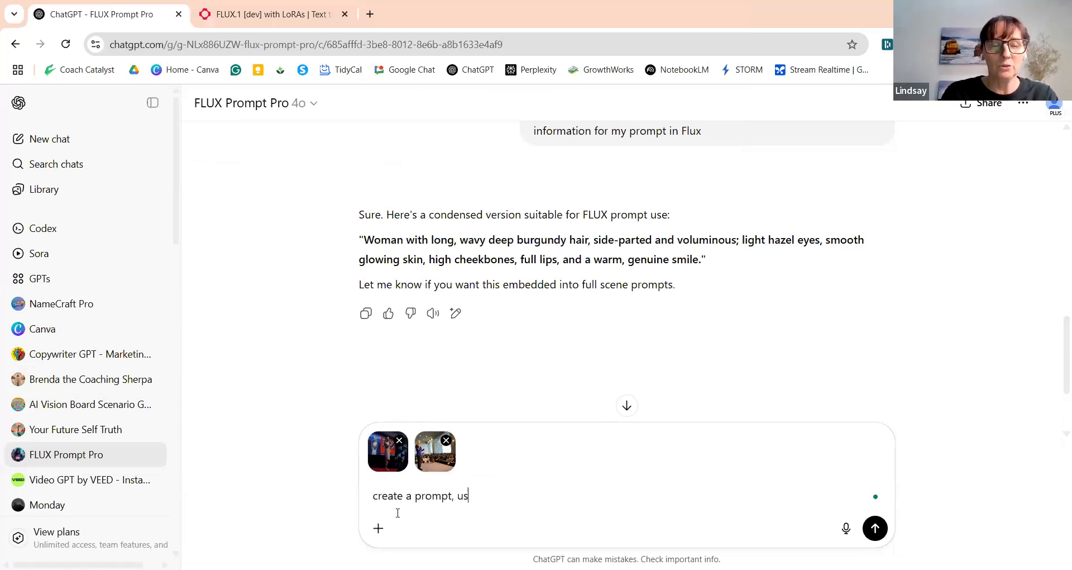
{"action": "type", "text": "ing the descrip"}
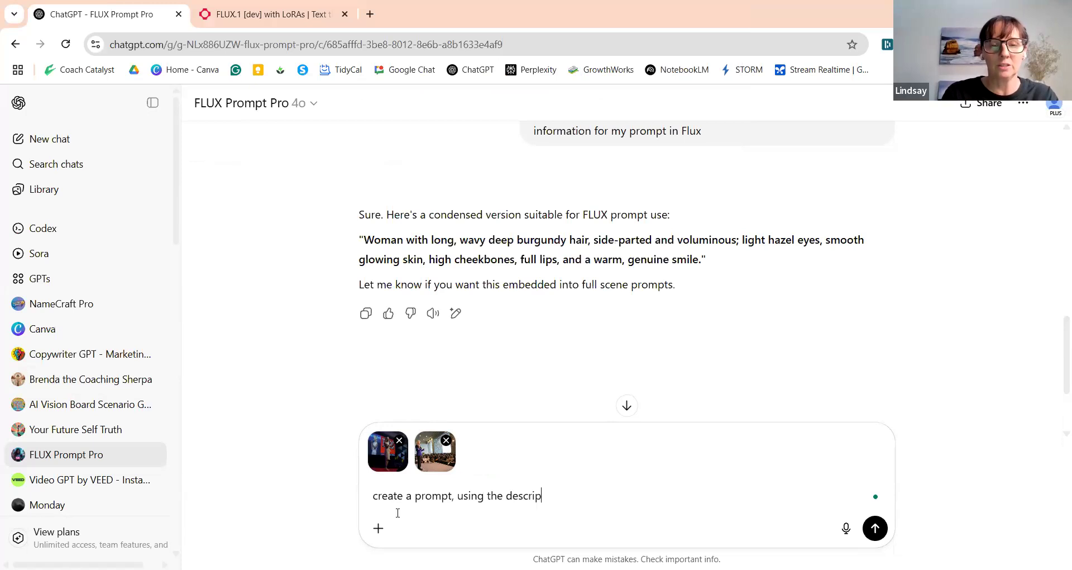
{"action": "type", "text": "tion above"}
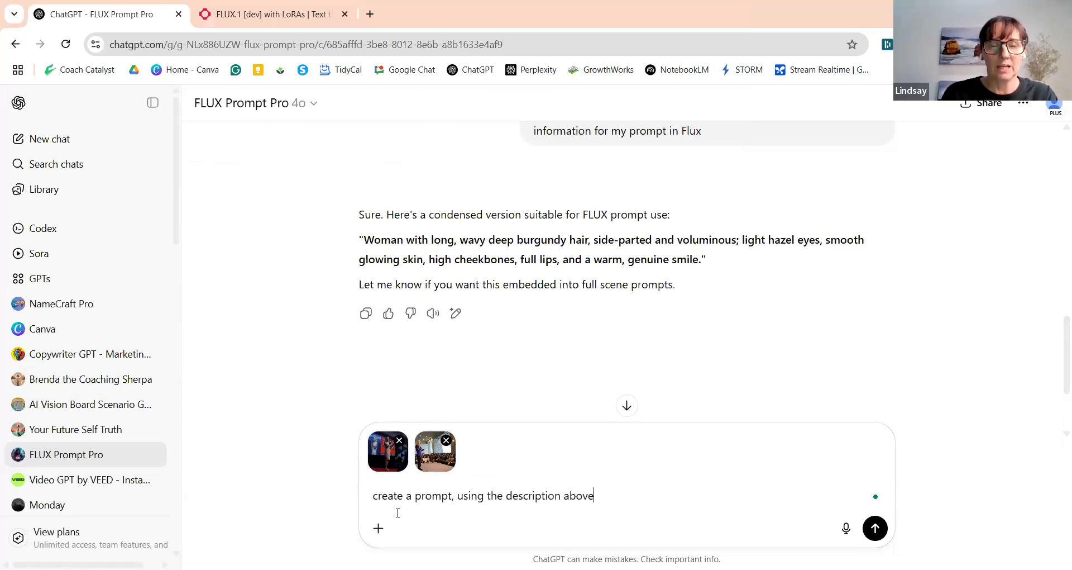
{"action": "type", "text": " and the images "}
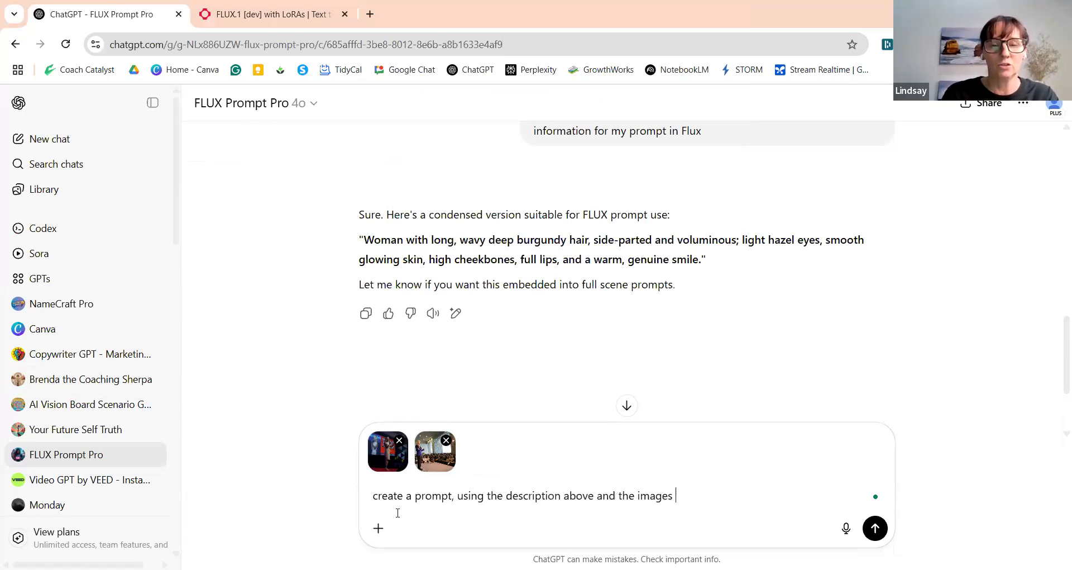
{"action": "type", "text": "to create a w"}
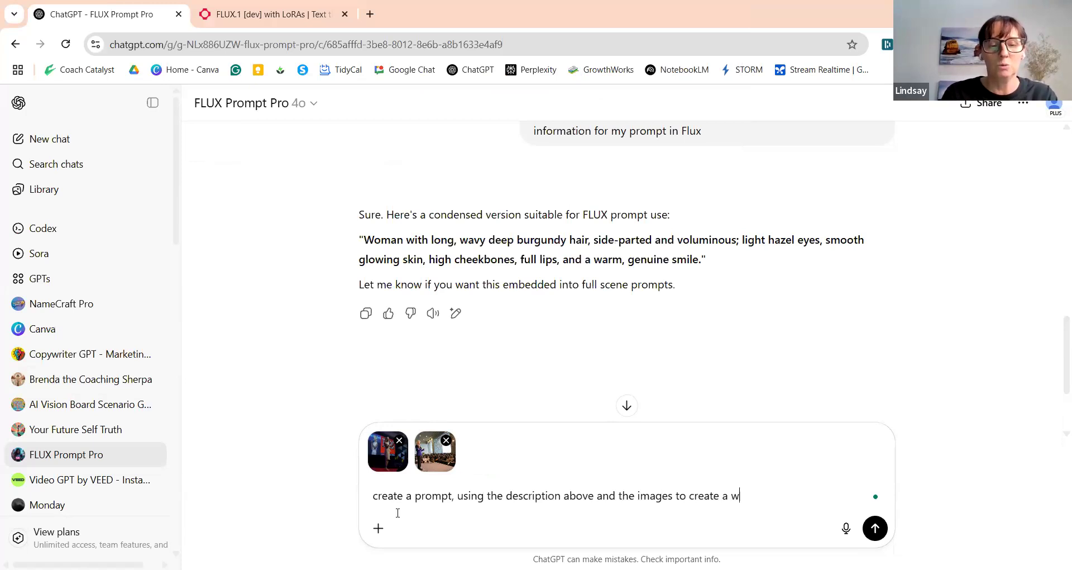
{"action": "type", "text": "oman stag"}
{"action": "key", "text": "BackSpace"}
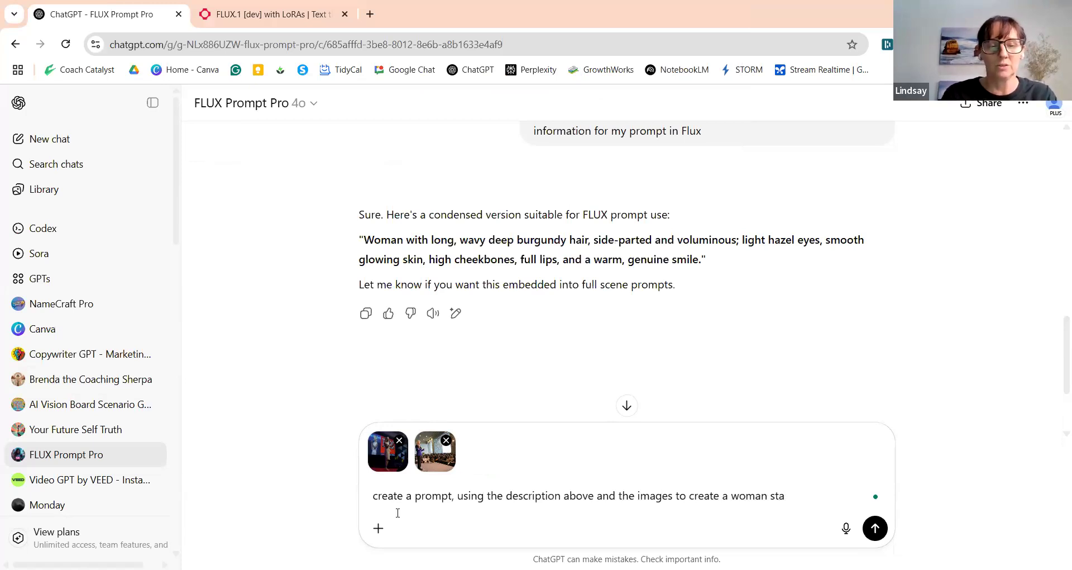
{"action": "type", "text": "nding on a "}
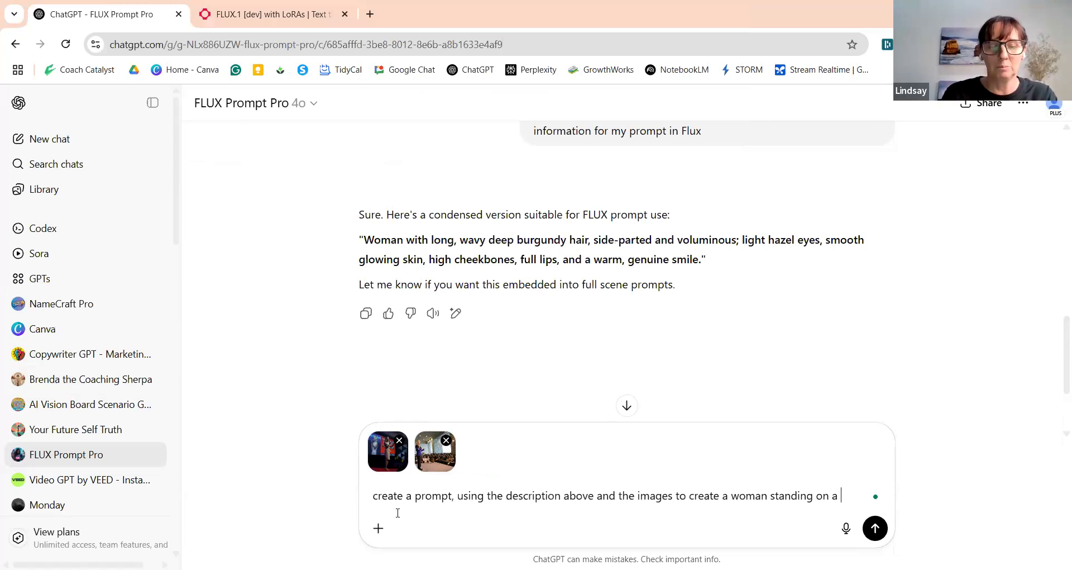
{"action": "type", "text": "big stage"}
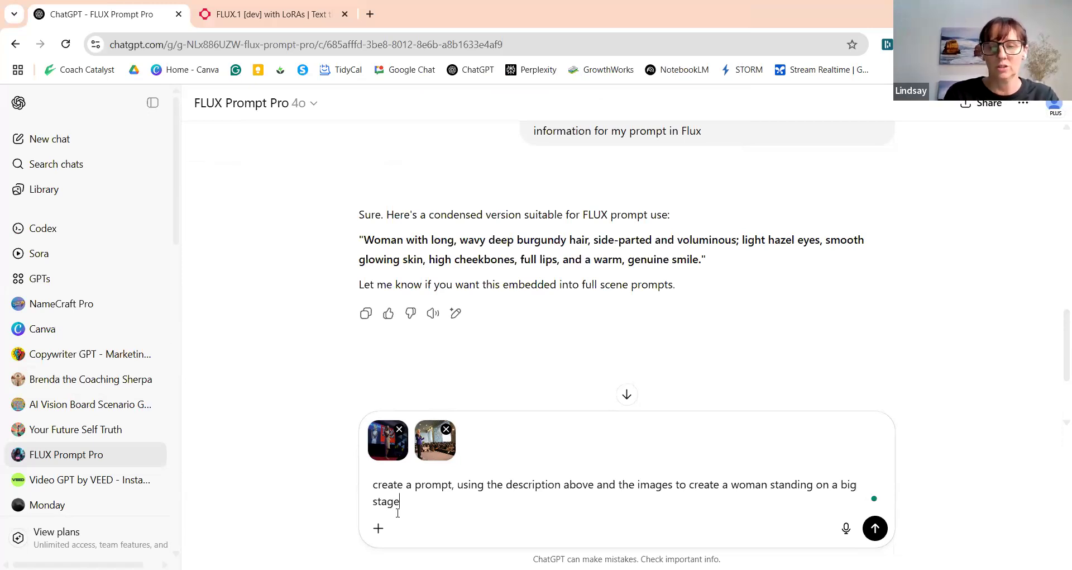
{"action": "type", "text": "."}
{"action": "key", "text": "Return"}
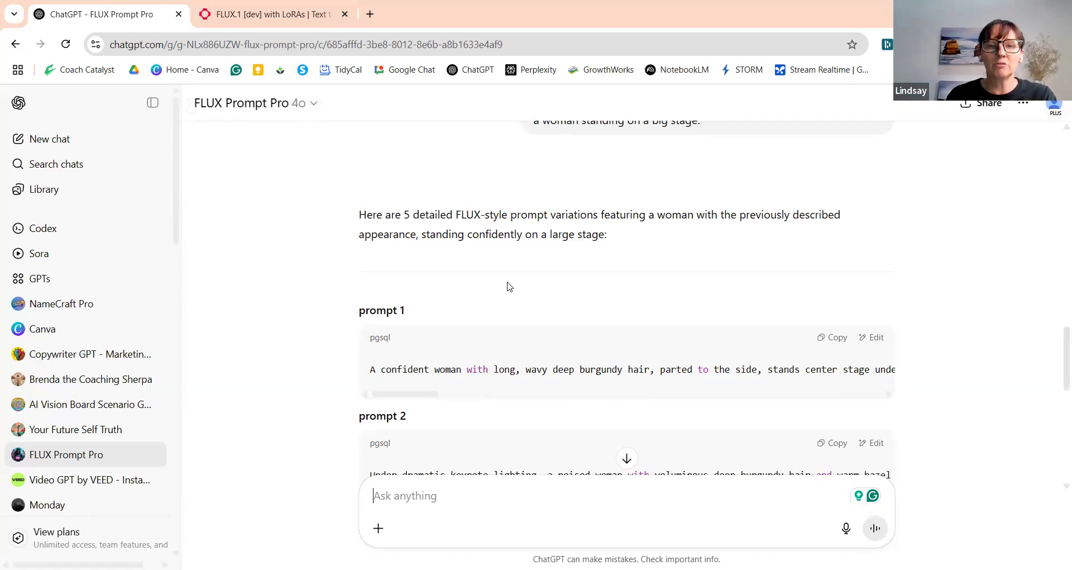
- Read prompt 1 across its line and write the message "Ok add the clothing with this above prompt to make it complete>"
{"action": "scroll", "coordinate": [505, 287], "scroll_direction": "down", "scroll_amount": 1}
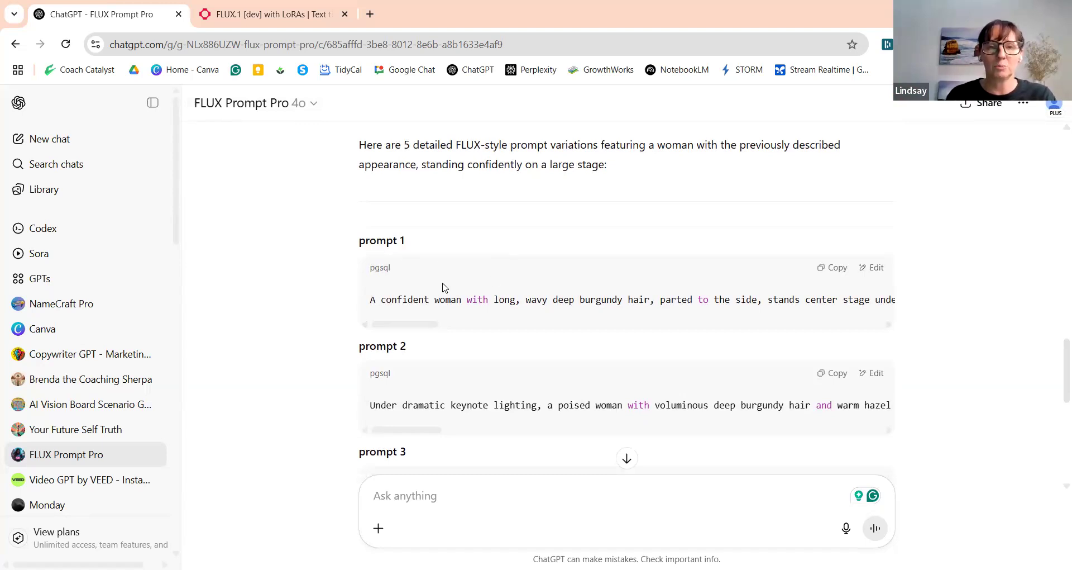
{"action": "left_click_drag", "start_coordinate": [399, 325], "coordinate": [418, 325]}
{"action": "left_click_drag", "start_coordinate": [419, 325], "coordinate": [460, 327]}
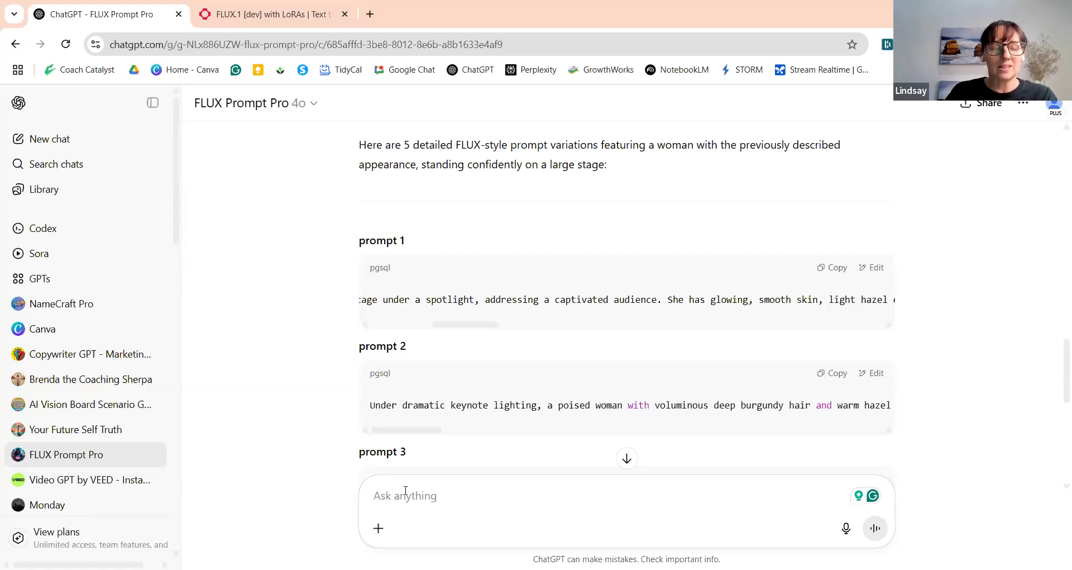
{"action": "type", "text": "Ok add the clithing"}
{"action": "key", "text": "BackSpace"}
{"action": "key", "text": "BackSpace"}
{"action": "key", "text": "BackSpace"}
{"action": "key", "text": "BackSpace"}
{"action": "key", "text": "BackSpace"}
{"action": "key", "text": "BackSpace"}
{"action": "type", "text": "othing with this above prompt to make it complete>"}
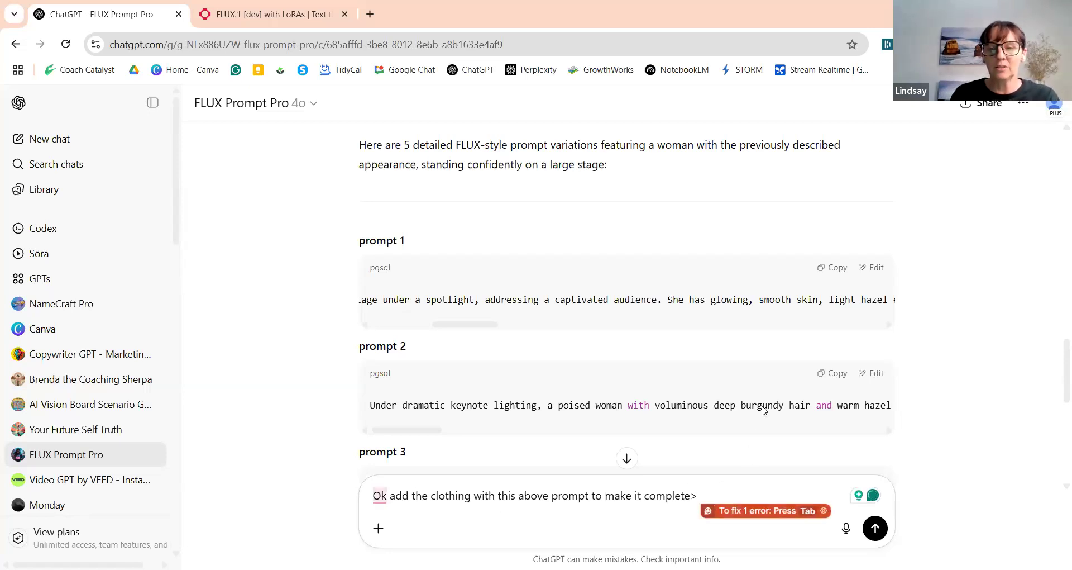
- Paste the outfit description with the black designer suit, white or deep berry shirt and gold accents into the message and send it
{"action": "right_click", "coordinate": [713, 496]}
{"action": "left_click", "coordinate": [722, 288]}
{"action": "left_click", "coordinate": [877, 535]}
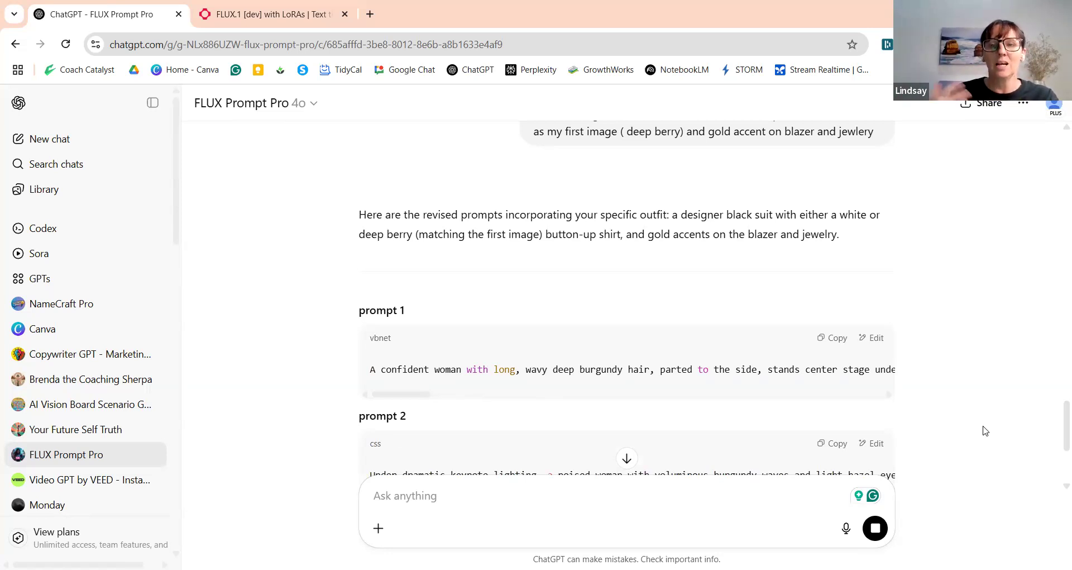
- Copy the revised prompt 1 and replace the old prompt text with it in the fal.ai FLUX LoRA playground, keeping the leading trigger word
{"action": "left_click", "coordinate": [831, 338]}
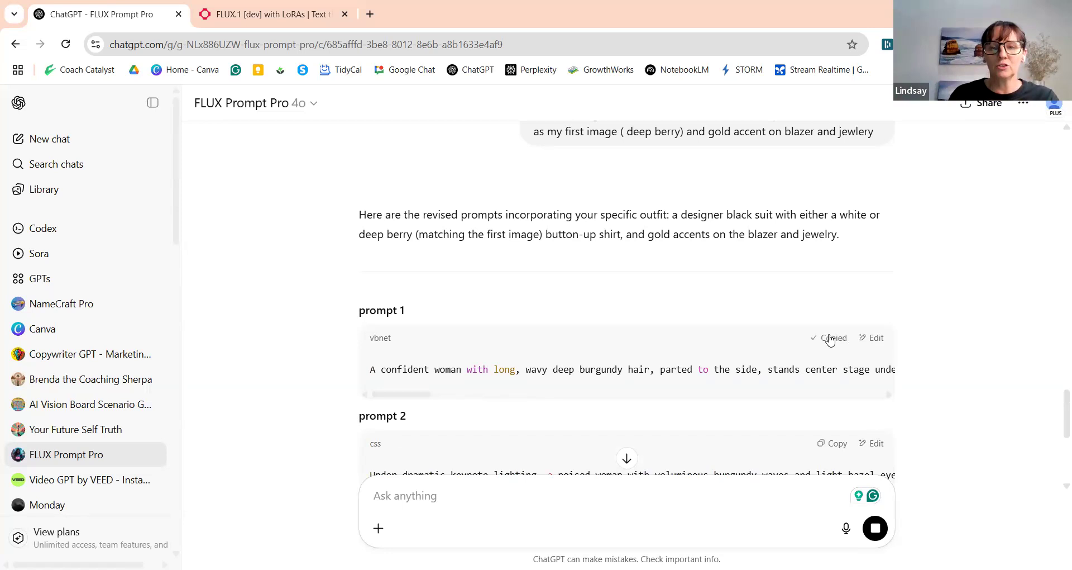
{"action": "left_click", "coordinate": [219, 17]}
{"action": "scroll", "coordinate": [222, 166], "scroll_direction": "up", "scroll_amount": 3}
{"action": "left_click_drag", "start_coordinate": [87, 154], "coordinate": [436, 218]}
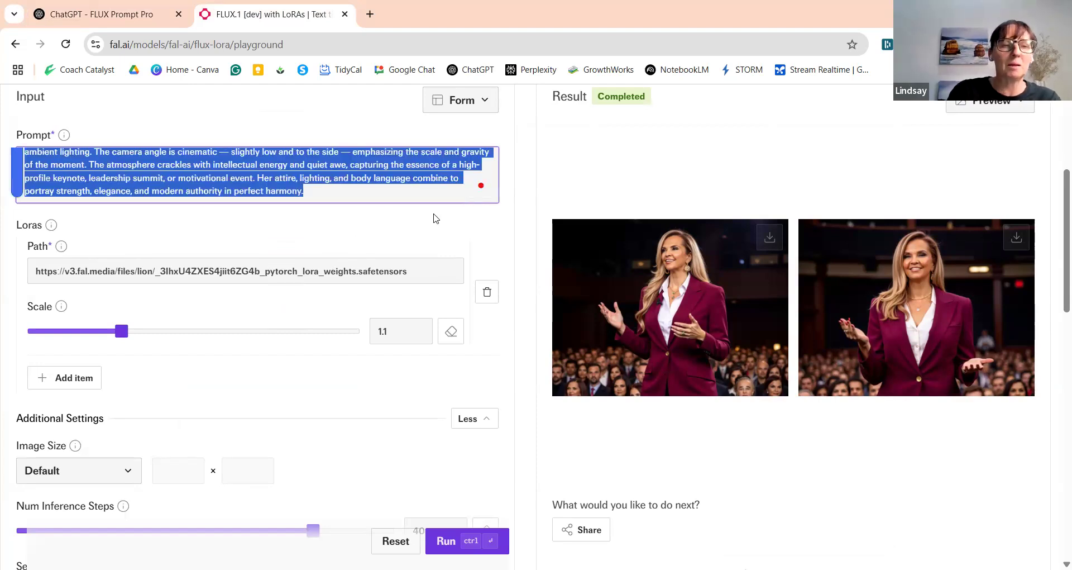
{"action": "key", "text": "BackSpace"}
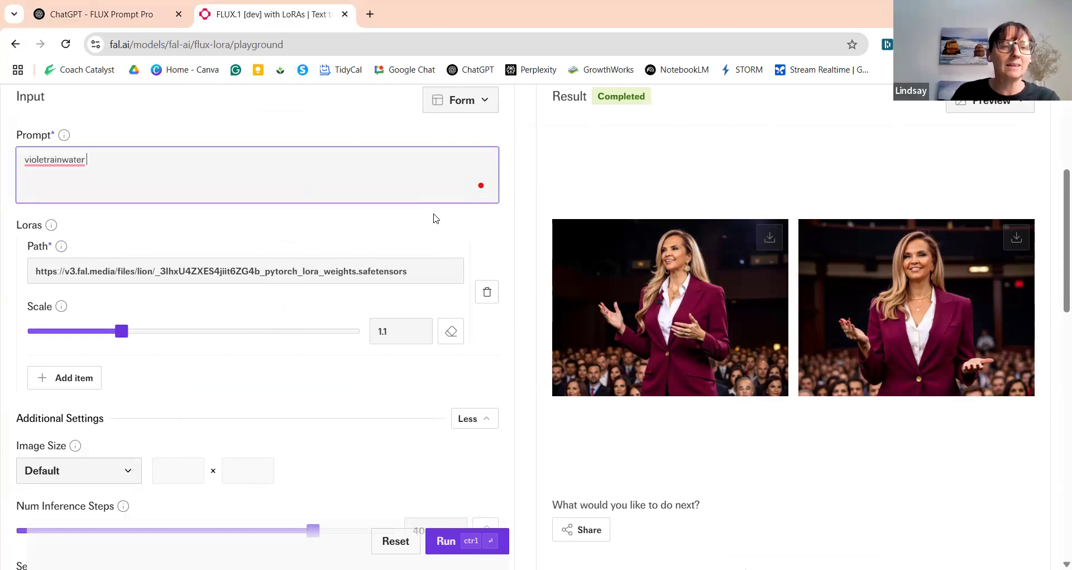
{"action": "right_click", "coordinate": [110, 169]}
{"action": "left_click", "coordinate": [148, 303]}
{"action": "key", "text": "Return"}
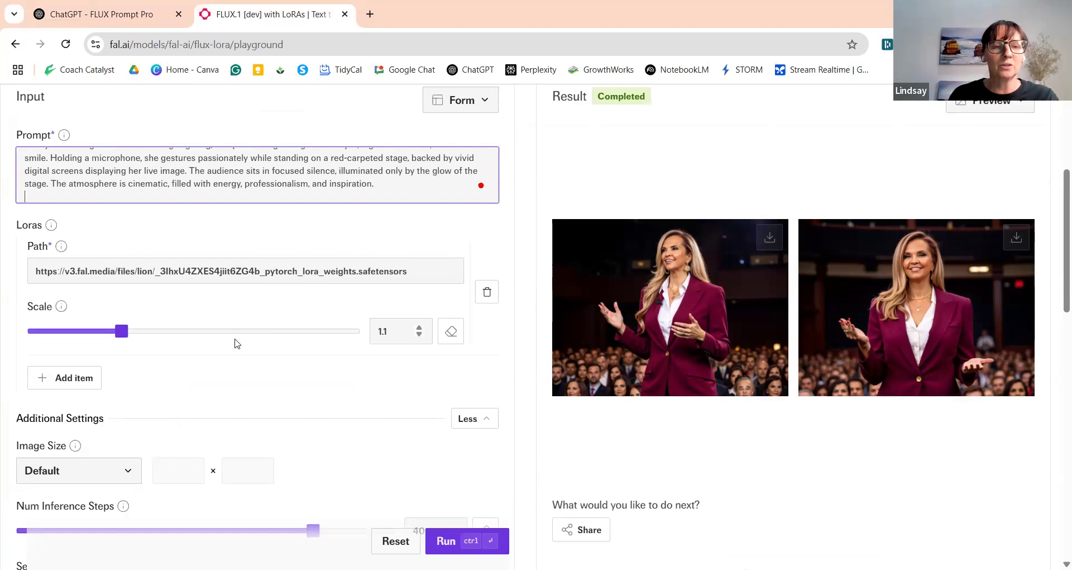
- Run the generation with the new prompt and download one of the resulting images
{"action": "scroll", "coordinate": [311, 366], "scroll_direction": "down", "scroll_amount": 1}
{"action": "scroll", "coordinate": [368, 420], "scroll_direction": "down", "scroll_amount": 1}
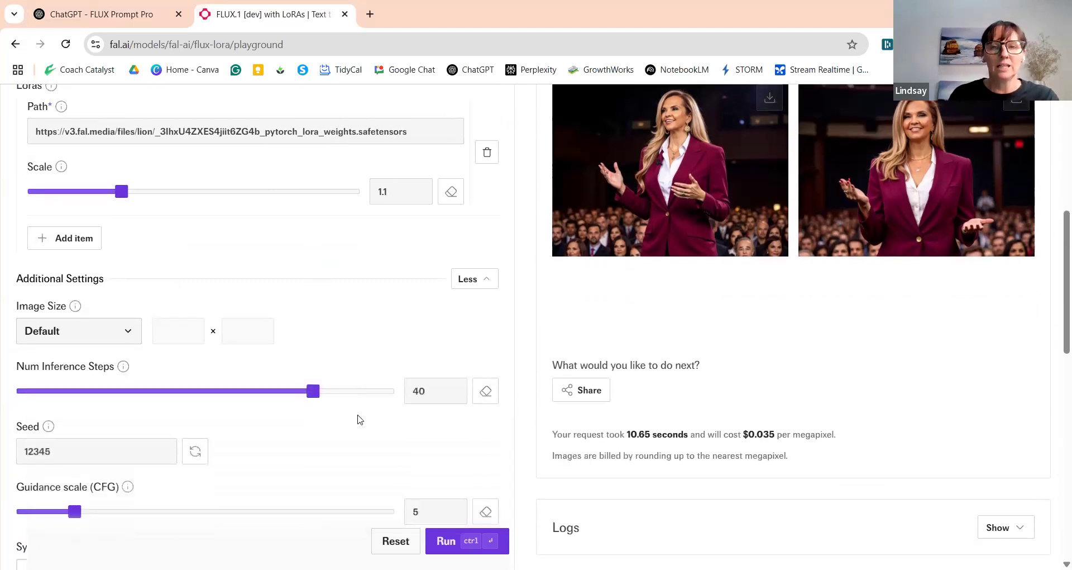
{"action": "scroll", "coordinate": [376, 384], "scroll_direction": "down", "scroll_amount": 1}
{"action": "left_click", "coordinate": [450, 542]}
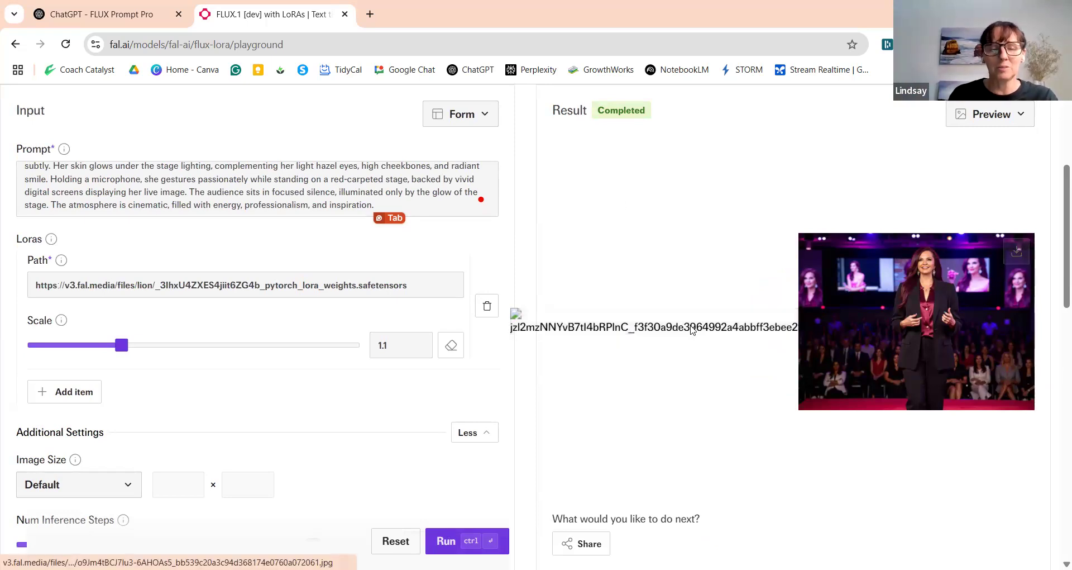
{"action": "left_click", "coordinate": [604, 337]}
- Set the number of images to 4 and run the generation again
{"action": "scroll", "coordinate": [399, 390], "scroll_direction": "down", "scroll_amount": 4}
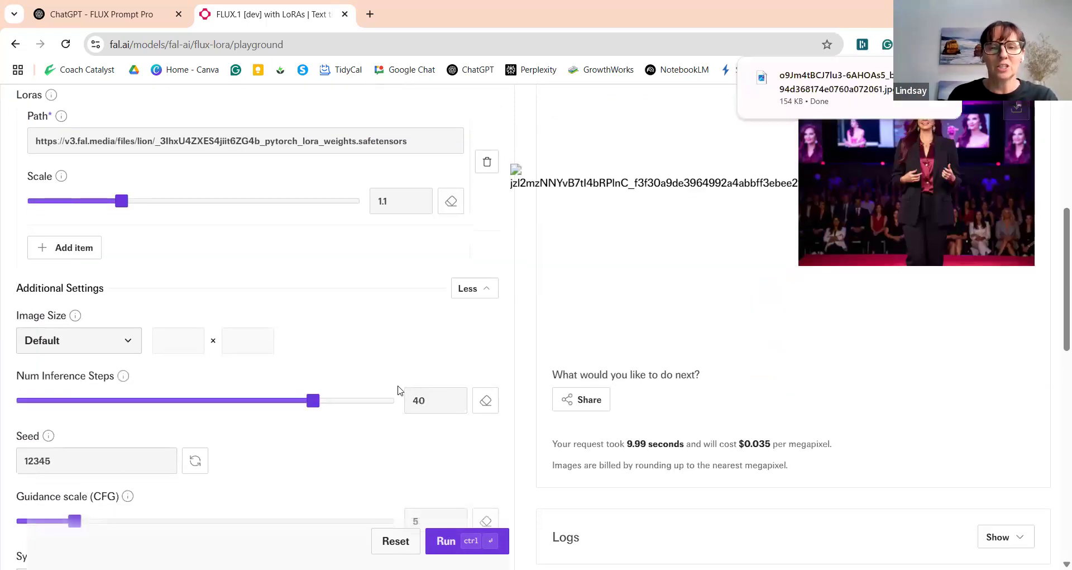
{"action": "scroll", "coordinate": [277, 468], "scroll_direction": "down", "scroll_amount": 1}
{"action": "scroll", "coordinate": [276, 469], "scroll_direction": "down", "scroll_amount": 3}
{"action": "left_click", "coordinate": [453, 389]}
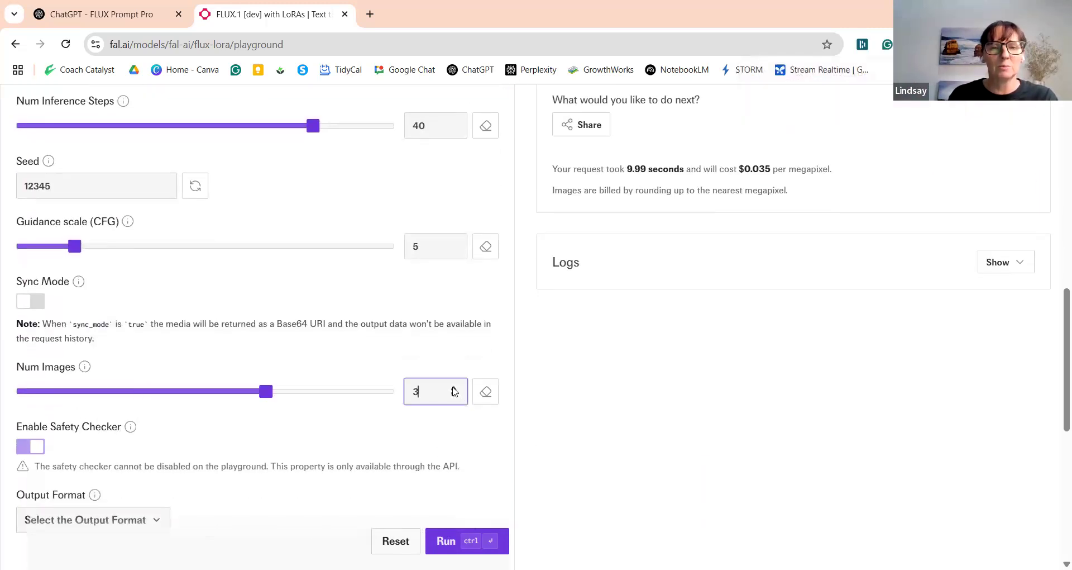
{"action": "left_click", "coordinate": [454, 388]}
{"action": "left_click", "coordinate": [445, 539]}
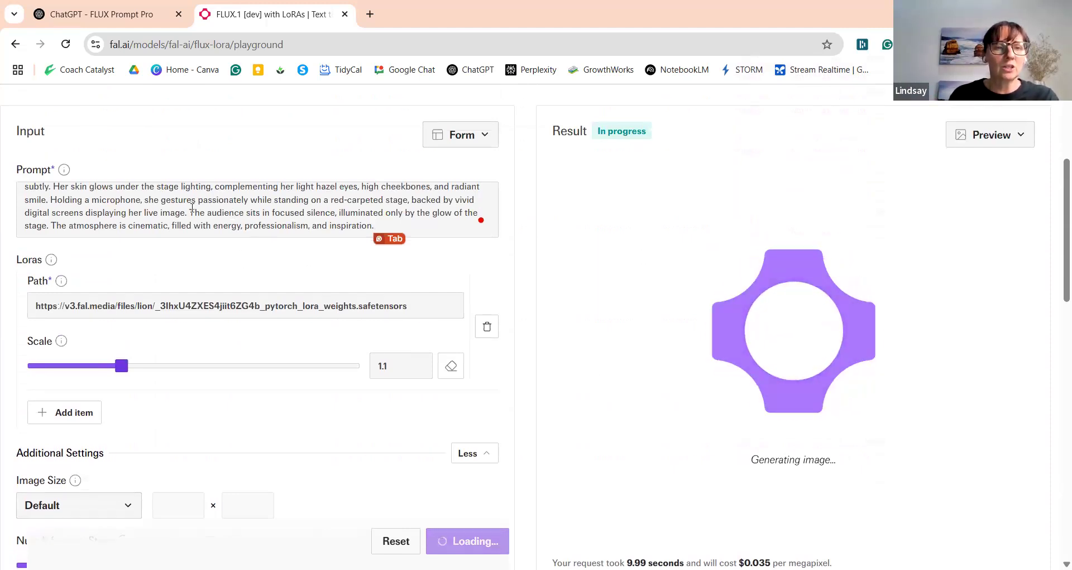
- Check the deep berry satin button-up shirt wording in the prompt and inspect the third generated image at full size
{"action": "scroll", "coordinate": [187, 212], "scroll_direction": "up", "scroll_amount": 2}
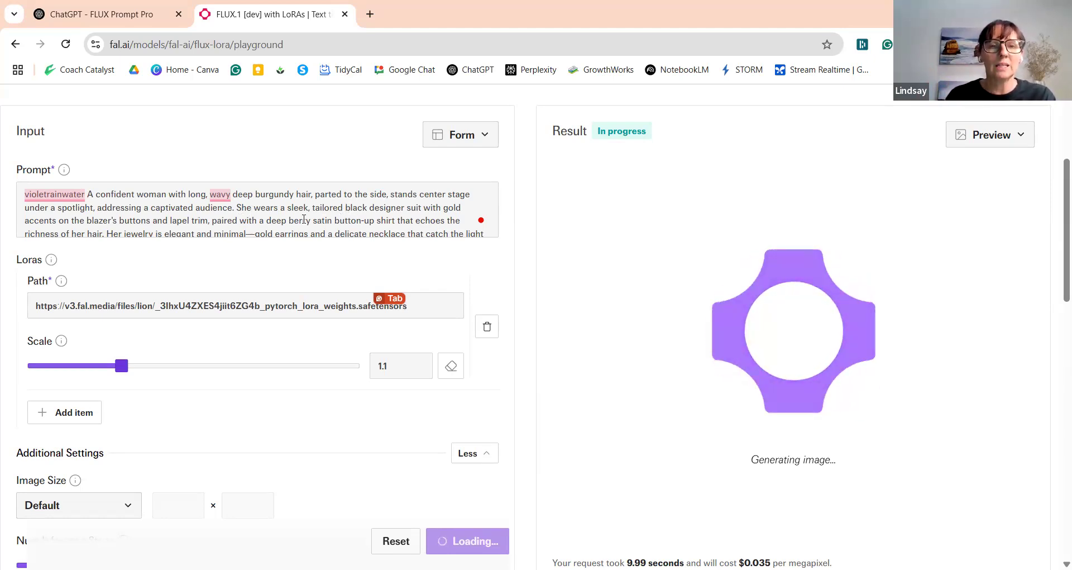
{"action": "left_click_drag", "start_coordinate": [271, 220], "coordinate": [385, 220]}
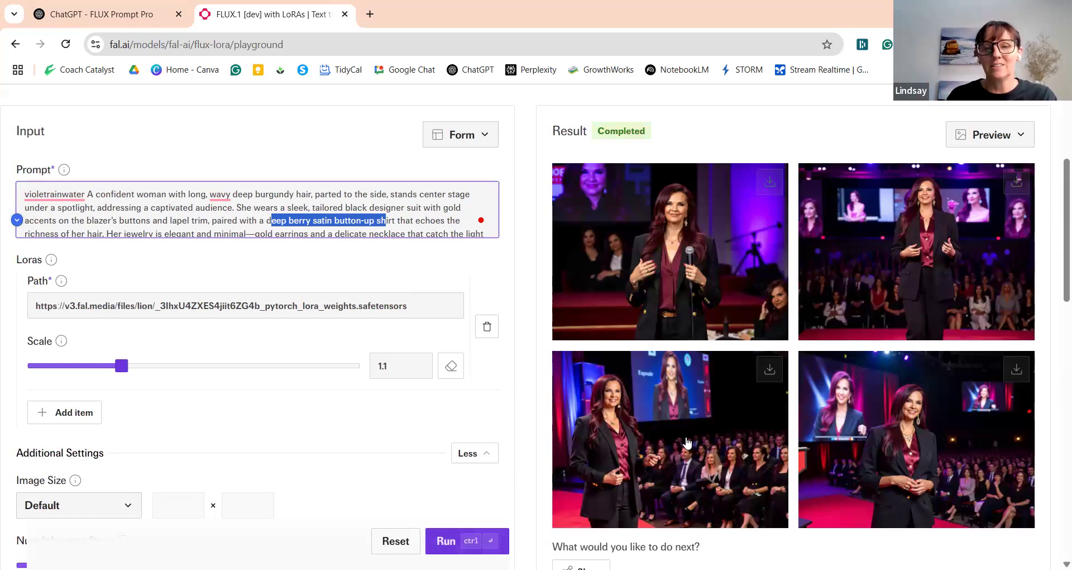
{"action": "left_click", "coordinate": [666, 436]}
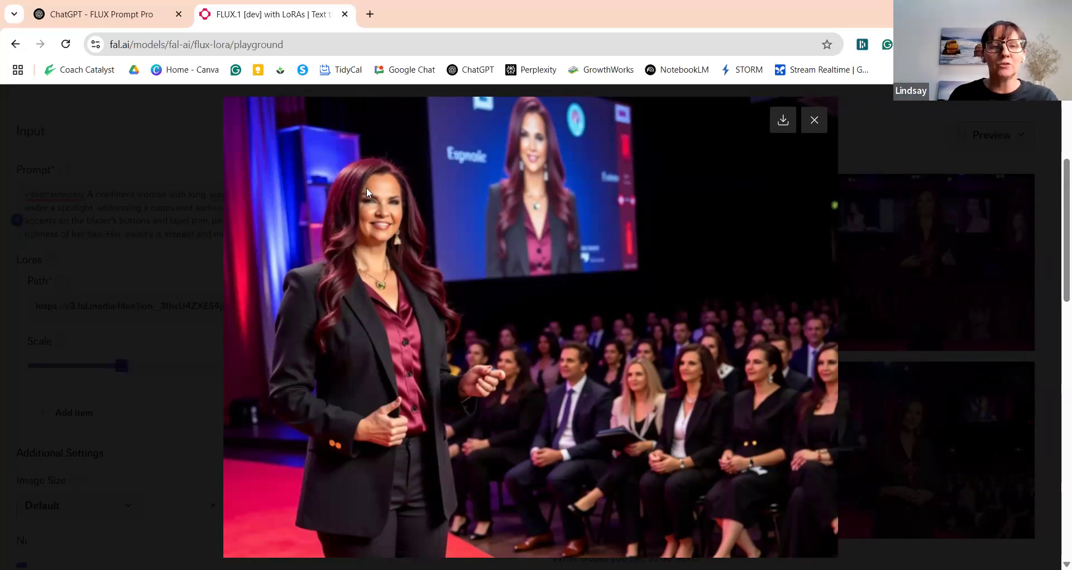
{"action": "left_click", "coordinate": [816, 118]}
- Enlarge the fourth generated image, download it and close the preview
{"action": "left_click", "coordinate": [911, 416]}
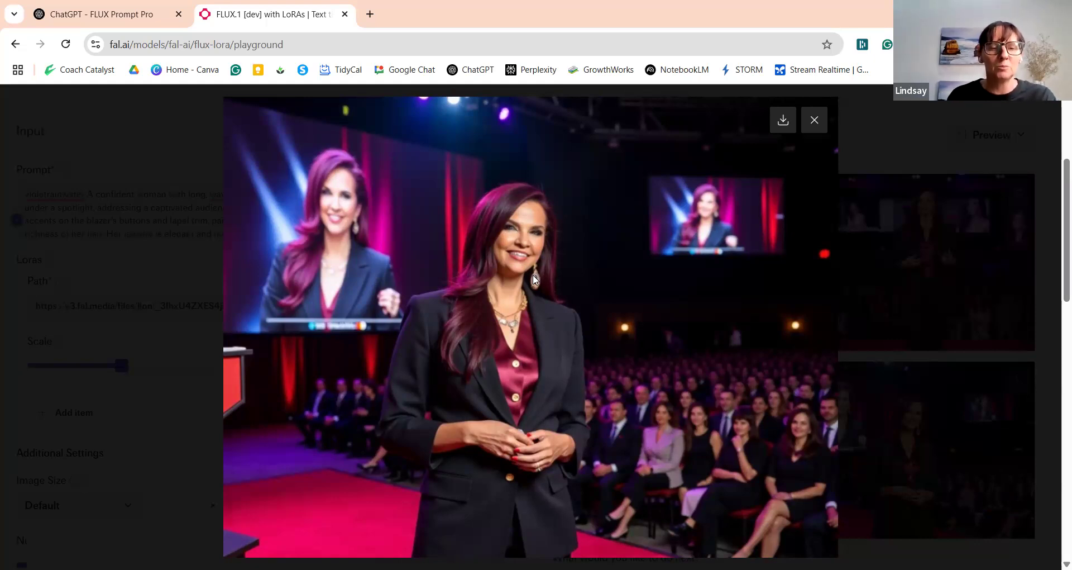
{"action": "left_click", "coordinate": [783, 127]}
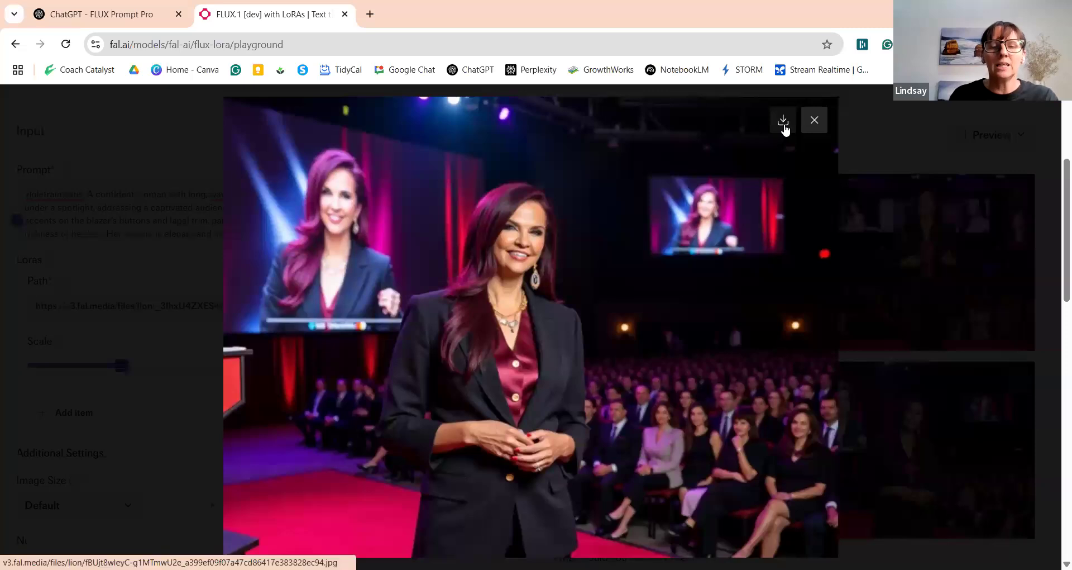
{"action": "left_click", "coordinate": [850, 210]}
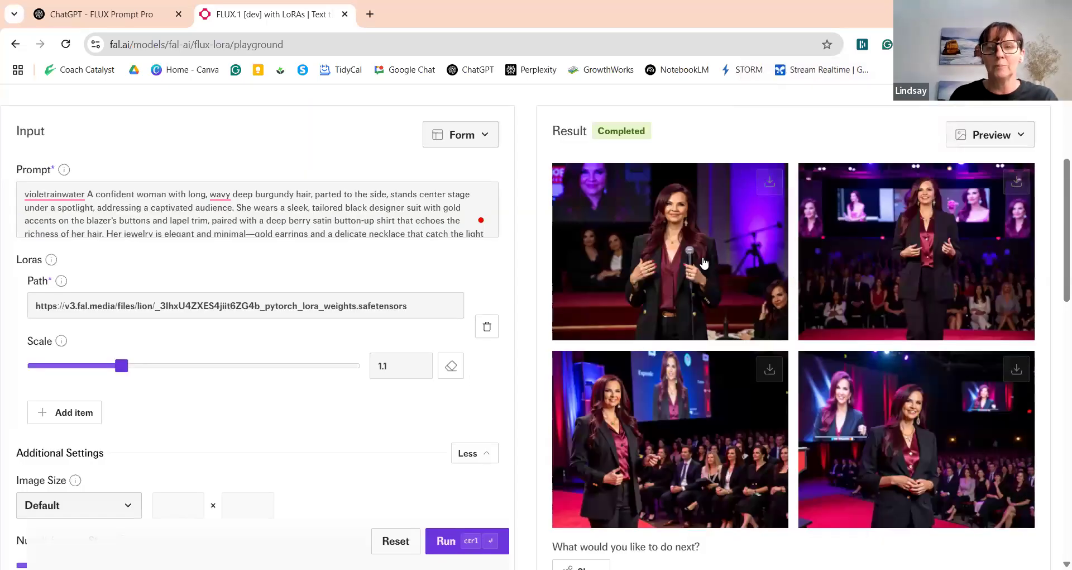
- Inspect the first and second generated images at full size, closing each preview
{"action": "left_click", "coordinate": [664, 257]}
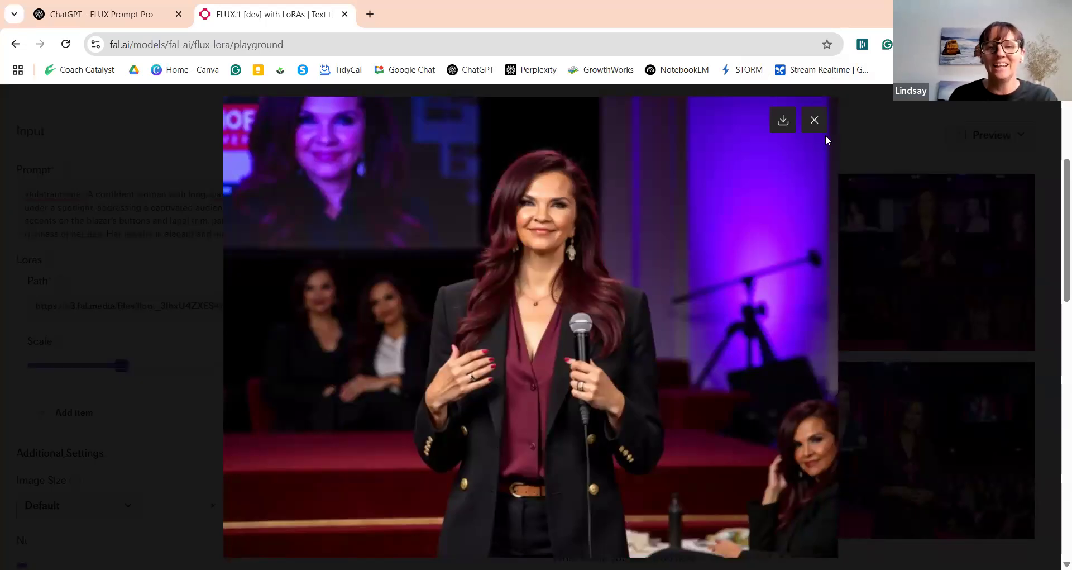
{"action": "key", "text": "Escape"}
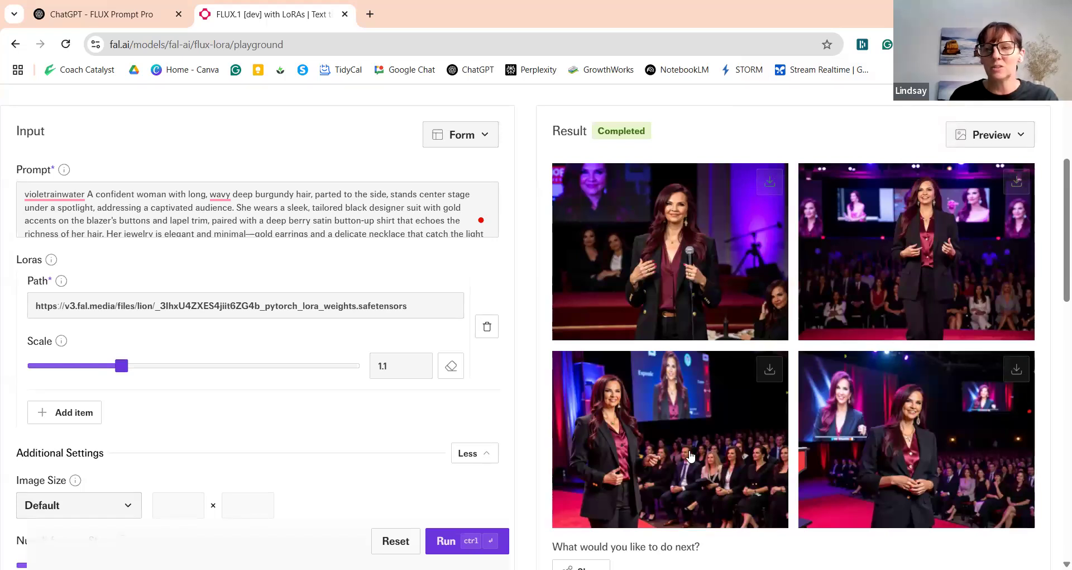
{"action": "left_click", "coordinate": [905, 282]}
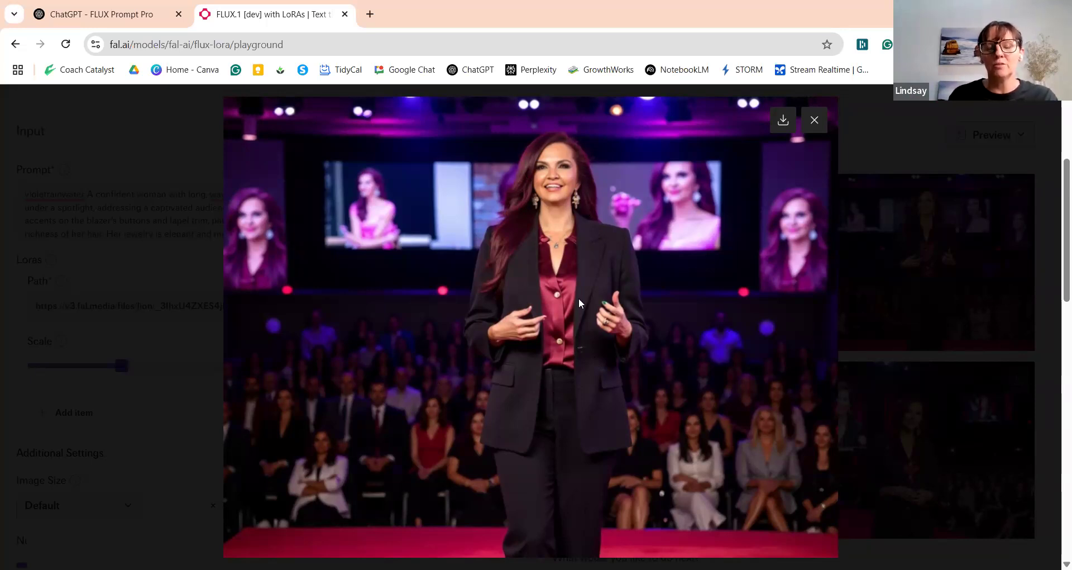
{"action": "left_click", "coordinate": [815, 121]}
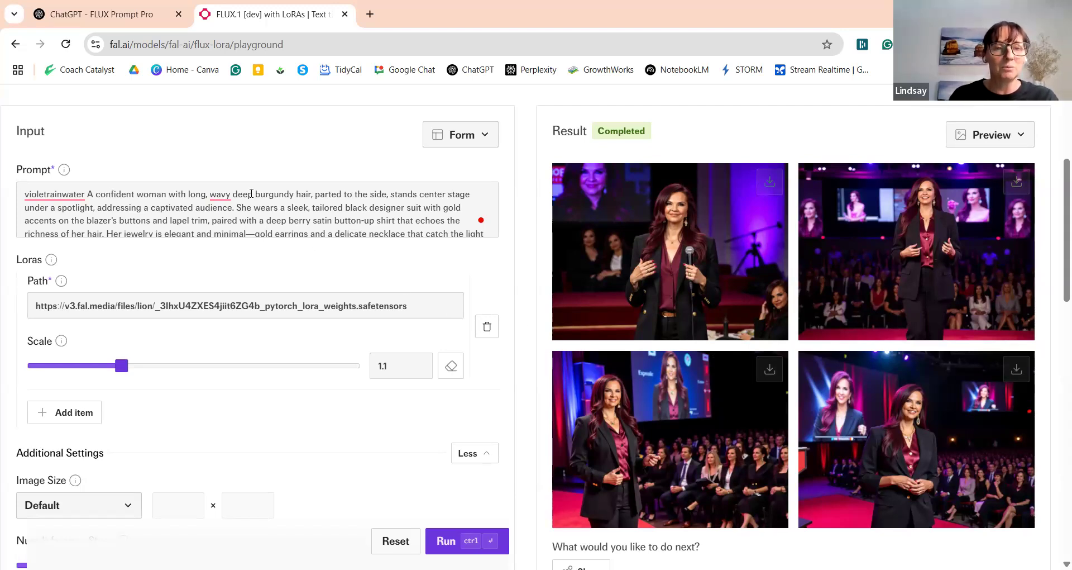
- Set the LoRA scale to 1.2 and the seed to 12346
{"action": "double_click", "coordinate": [398, 366]}
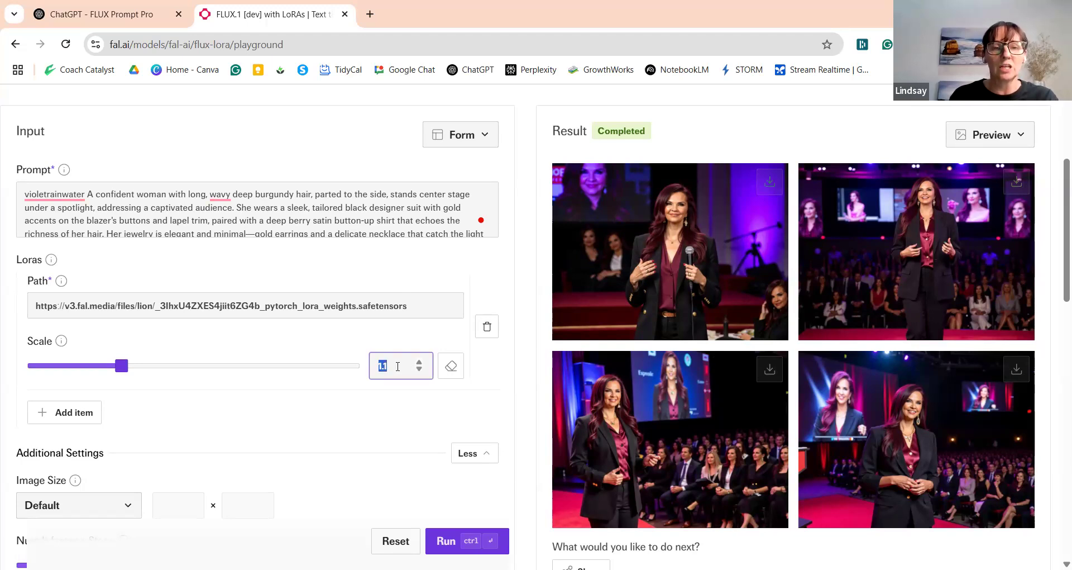
{"action": "type", "text": "1.2"}
{"action": "scroll", "coordinate": [297, 402], "scroll_direction": "down", "scroll_amount": 4}
{"action": "left_click", "coordinate": [113, 401]}
{"action": "key", "text": "BackSpace"}
{"action": "type", "text": "6"}
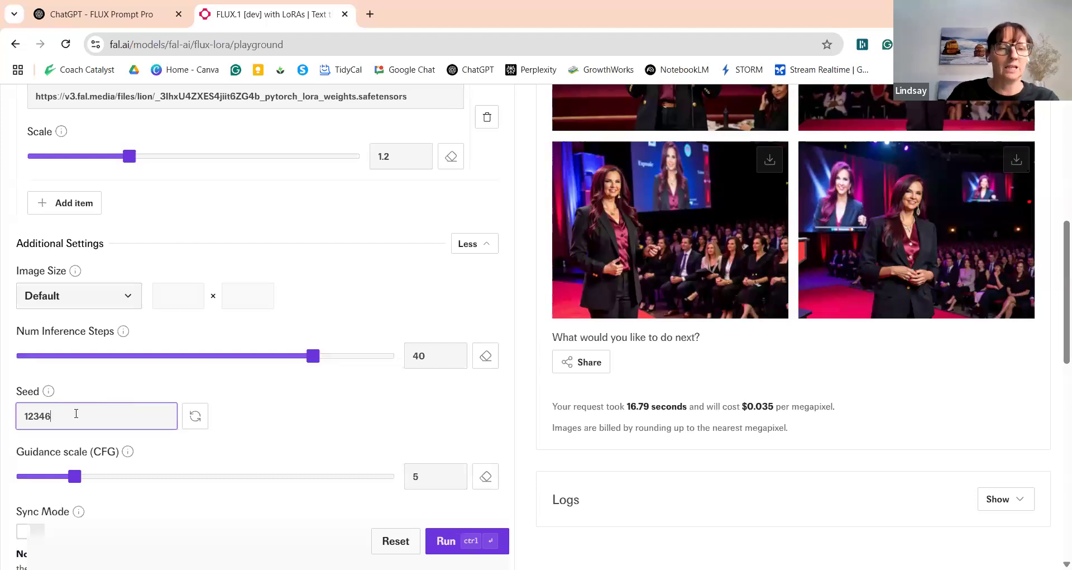
- Reduce the inference steps to 37, lower the guidance scale and run the generation again
{"action": "left_click", "coordinate": [293, 356]}
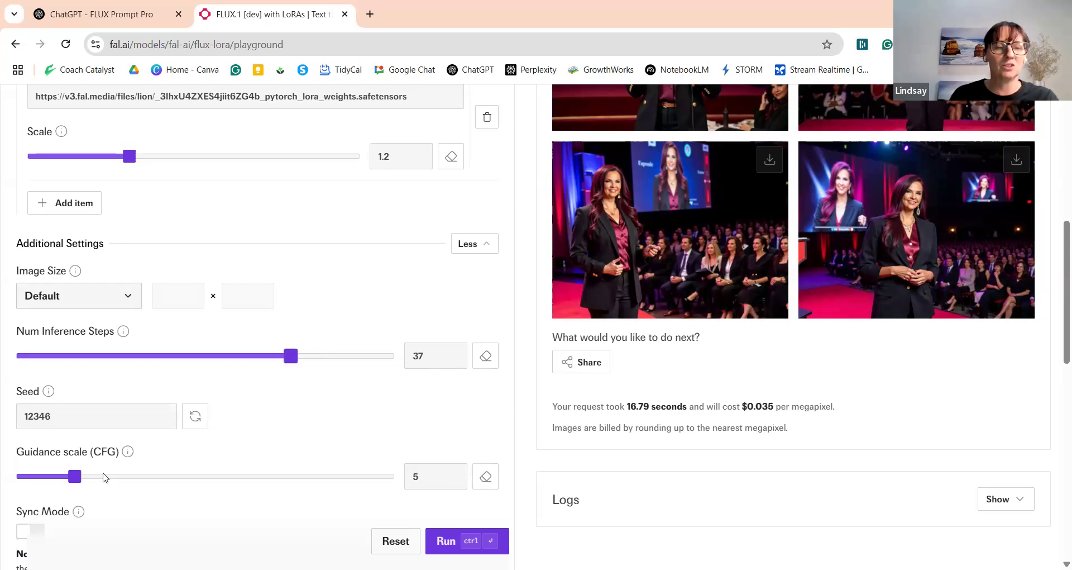
{"action": "left_click", "coordinate": [62, 477]}
{"action": "left_click", "coordinate": [446, 541]}
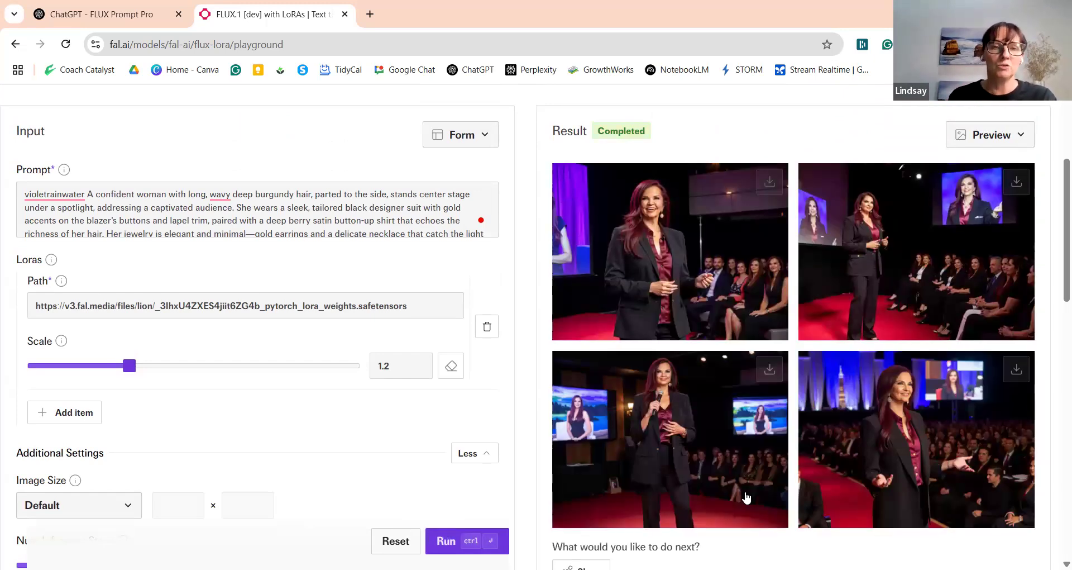
- Inspect the third and second images of the new batch at full size, closing each preview
{"action": "left_click", "coordinate": [706, 454]}
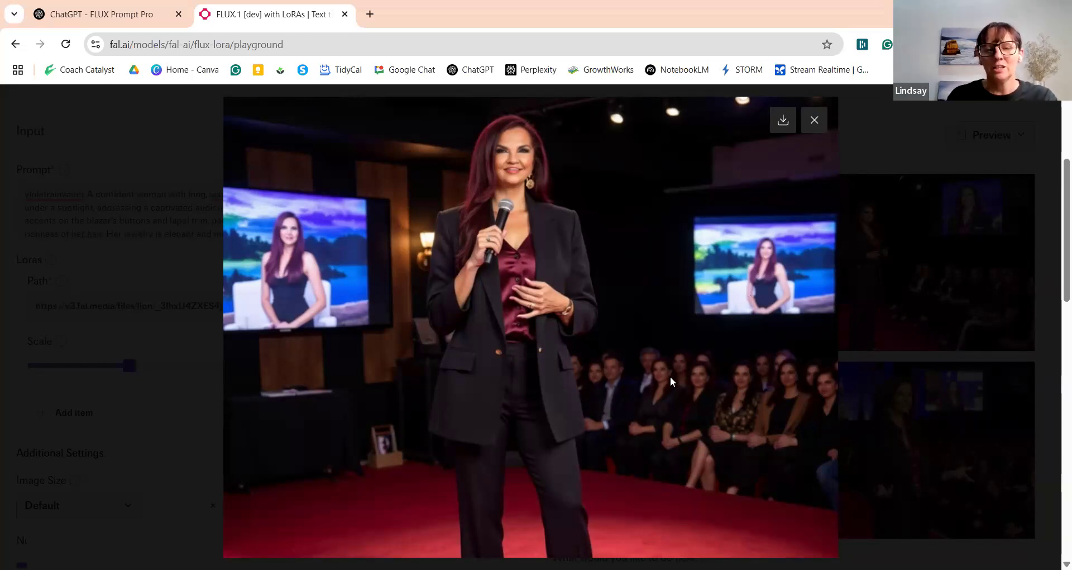
{"action": "left_click", "coordinate": [824, 128]}
{"action": "left_click", "coordinate": [909, 246]}
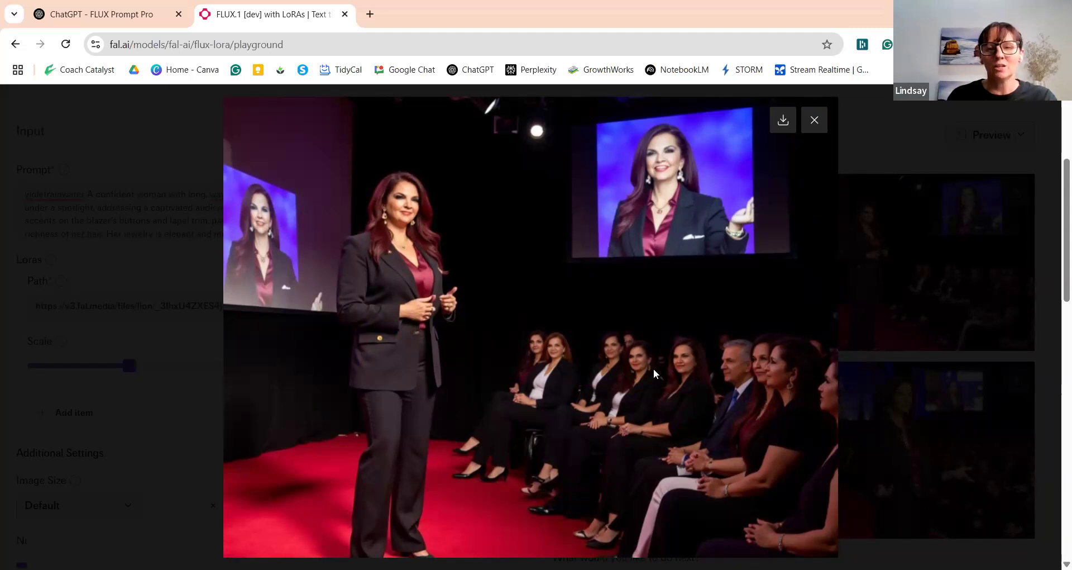
{"action": "left_click", "coordinate": [814, 119]}
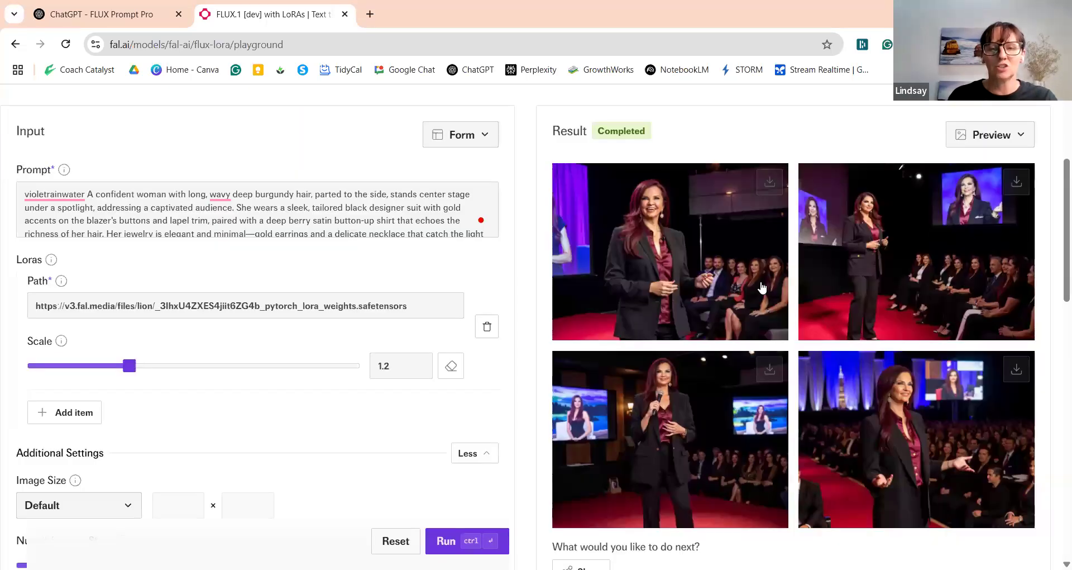
- Enlarge the new batch's fourth image, download it and close the preview
{"action": "left_click", "coordinate": [914, 433]}
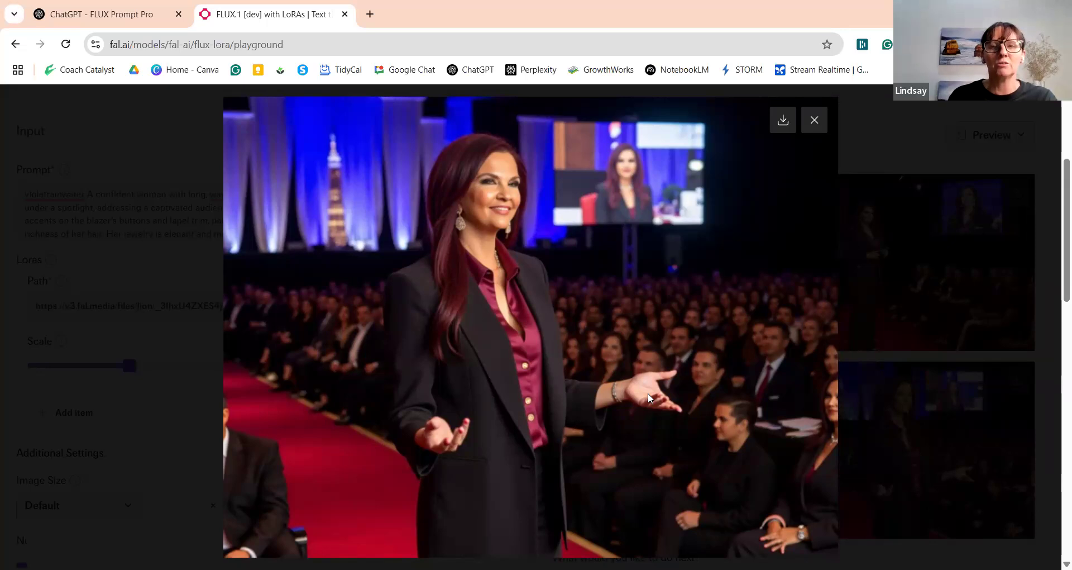
{"action": "left_click", "coordinate": [723, 266]}
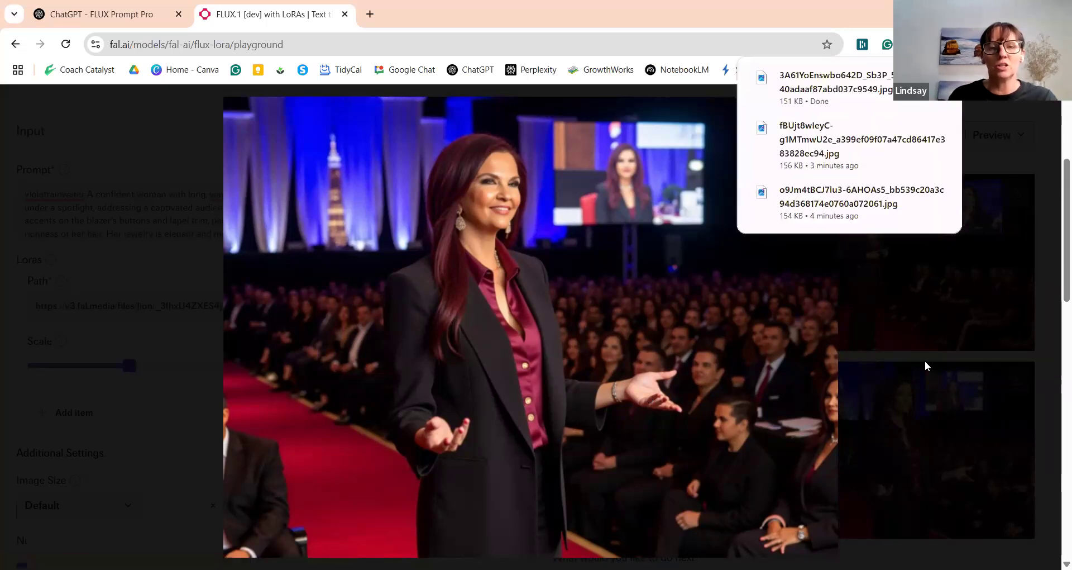
{"action": "left_click", "coordinate": [916, 346]}
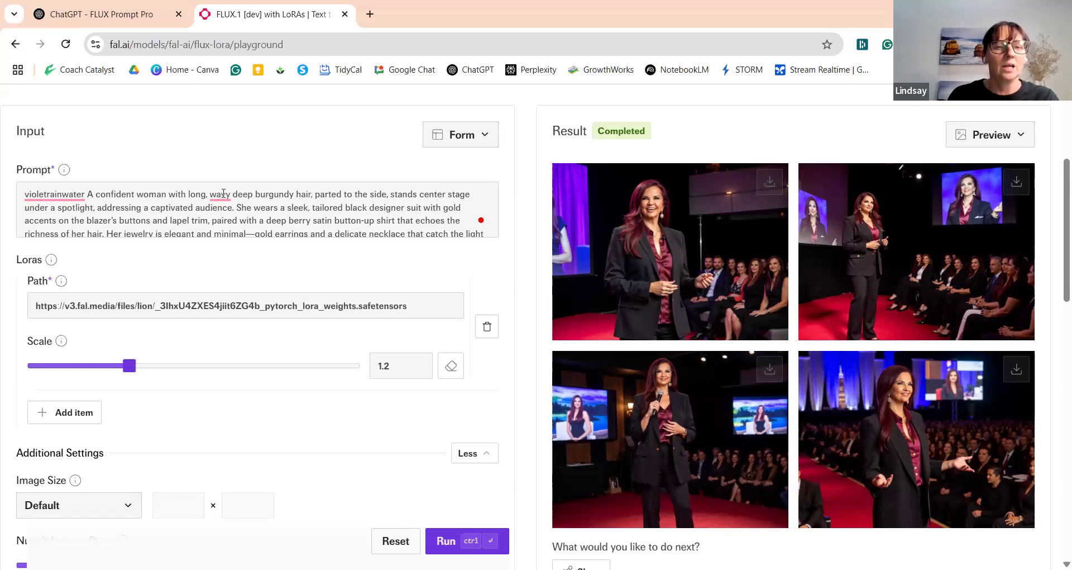
- Insert "holding a plain black mic," into the prompt after "under a spotlight,"
{"action": "left_click", "coordinate": [99, 207]}
{"action": "type", "text": "holding "}
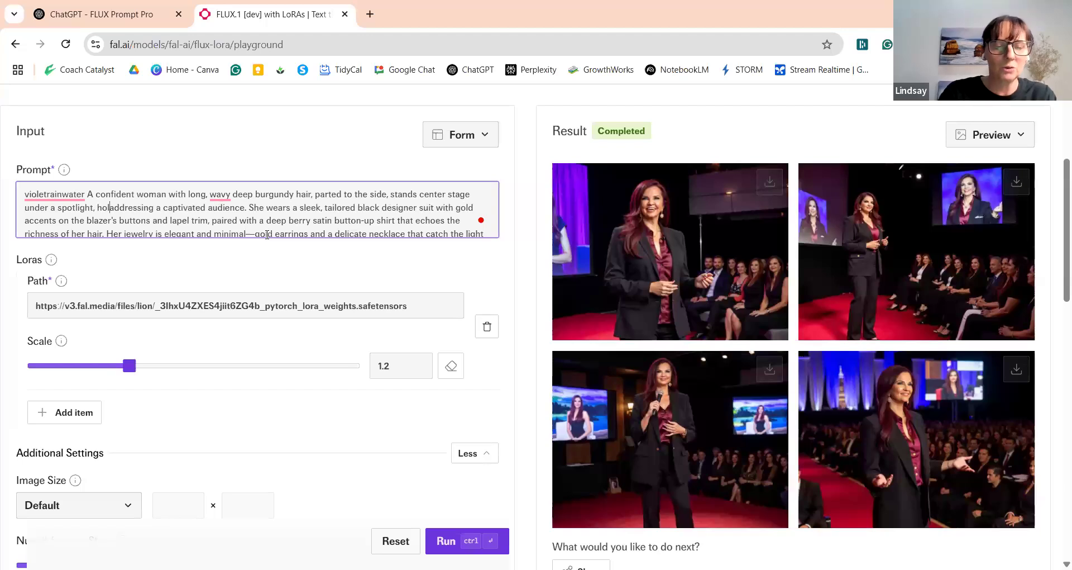
{"action": "type", "text": "a pla"}
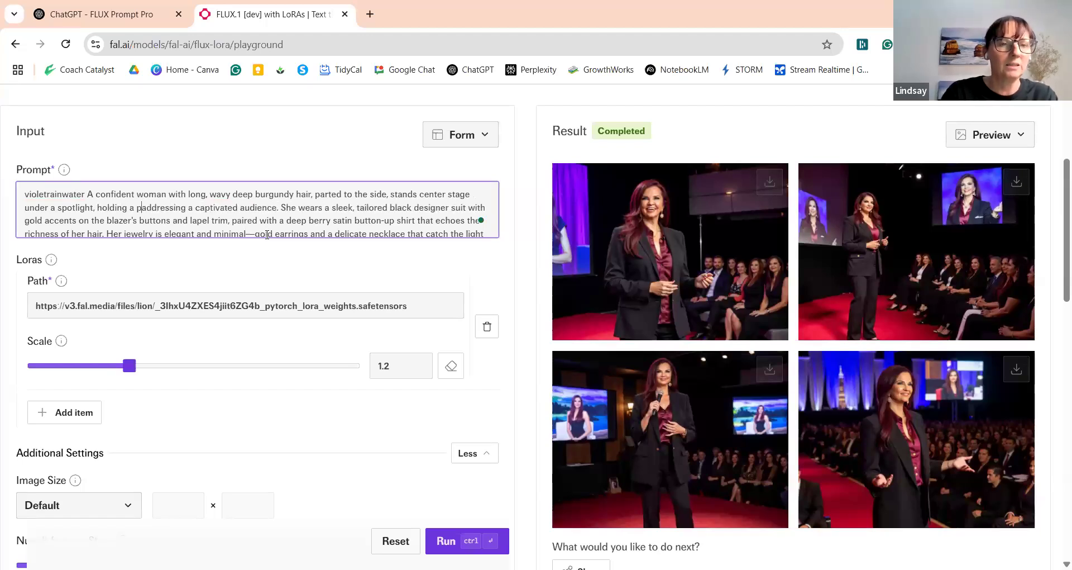
{"action": "type", "text": "in black "}
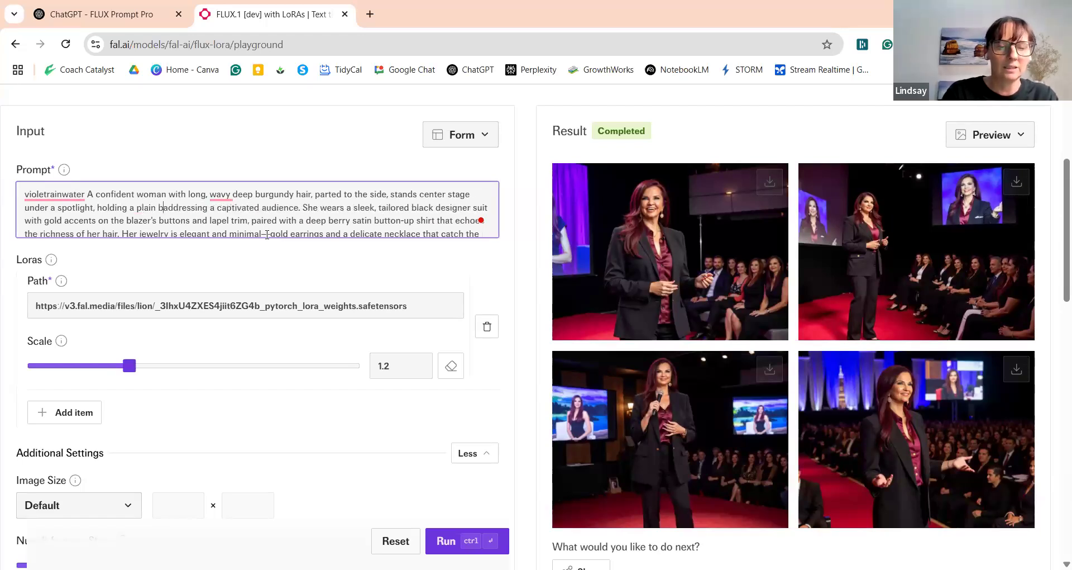
{"action": "type", "text": "mi"}
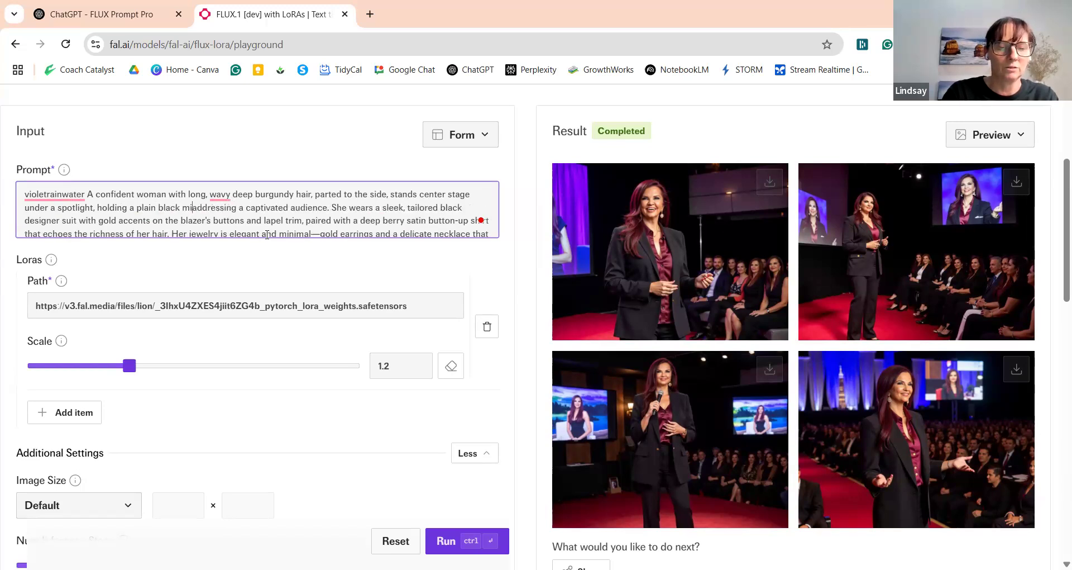
{"action": "type", "text": "c,"}
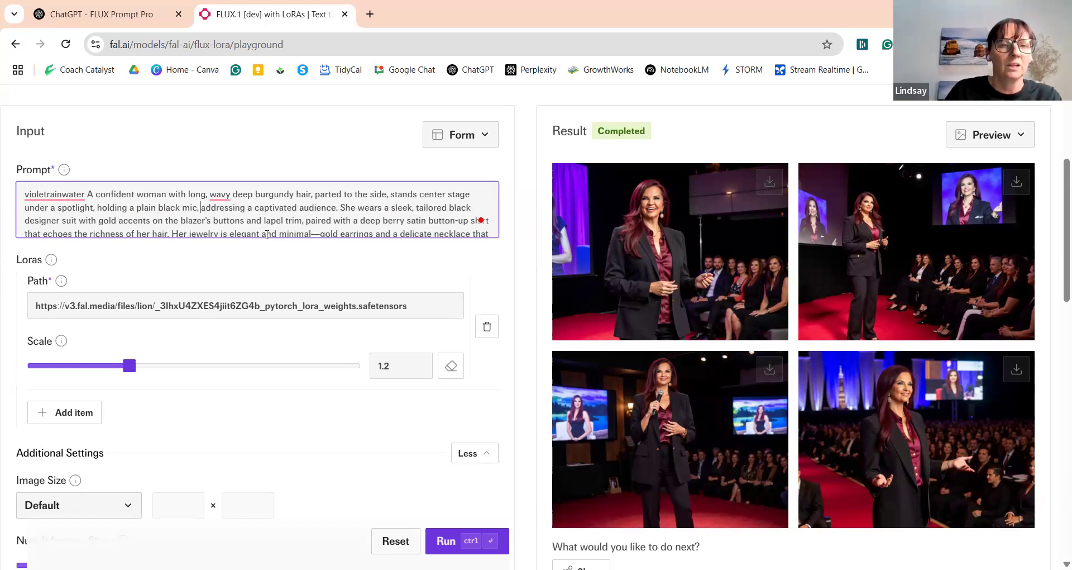
- Change the prompt's audience description to "captivated, diverse audience with men and women of all sixes and colours."
{"action": "left_click", "coordinate": [301, 205]}
{"action": "type", "text": "diverse"}
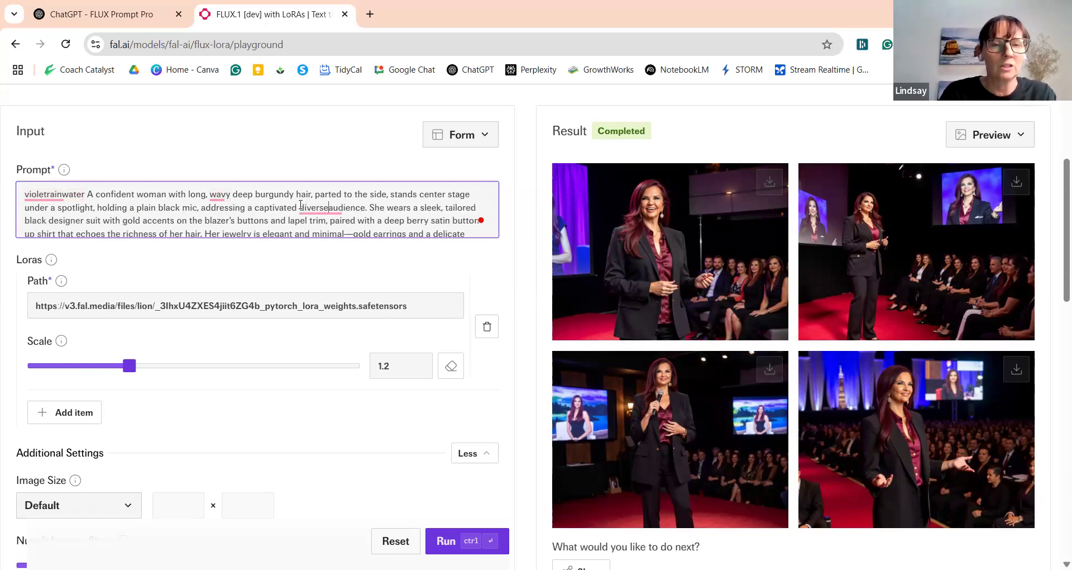
{"action": "left_click", "coordinate": [321, 228]}
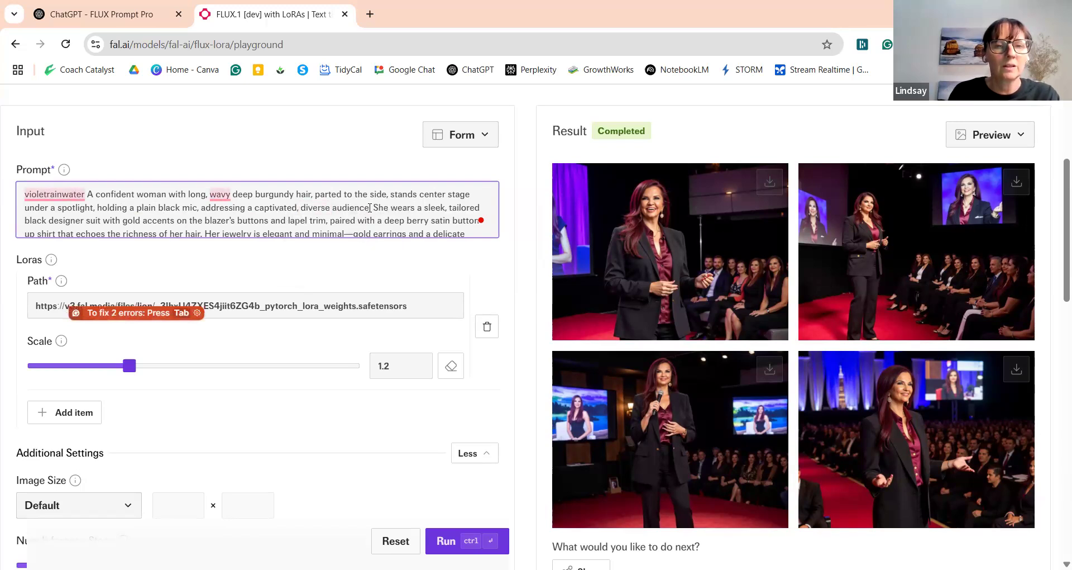
{"action": "left_click", "coordinate": [369, 207]}
{"action": "type", "text": "with men and women of all sixes and colours. ."}
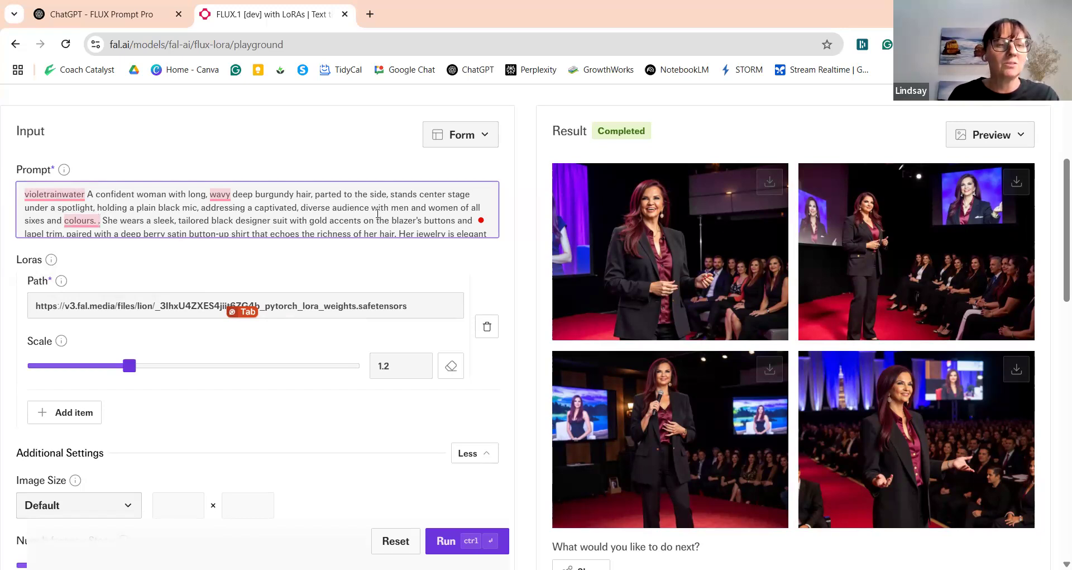
{"action": "scroll", "coordinate": [378, 213], "scroll_direction": "down", "scroll_amount": 3}
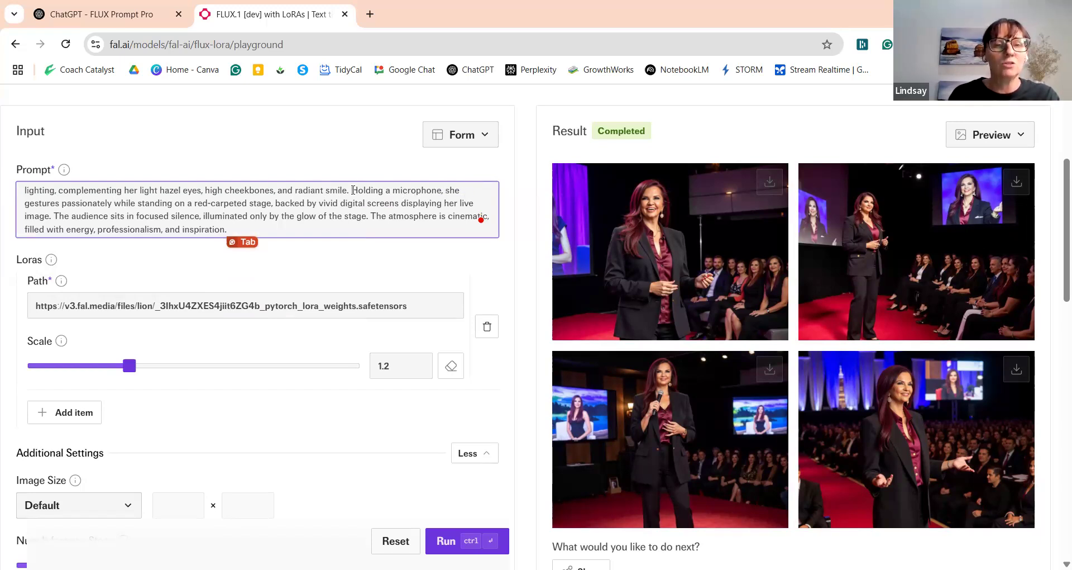
{"action": "left_click_drag", "start_coordinate": [353, 190], "coordinate": [392, 194]}
{"action": "left_click", "coordinate": [373, 216]}
{"action": "scroll", "coordinate": [266, 195], "scroll_direction": "down", "scroll_amount": 3}
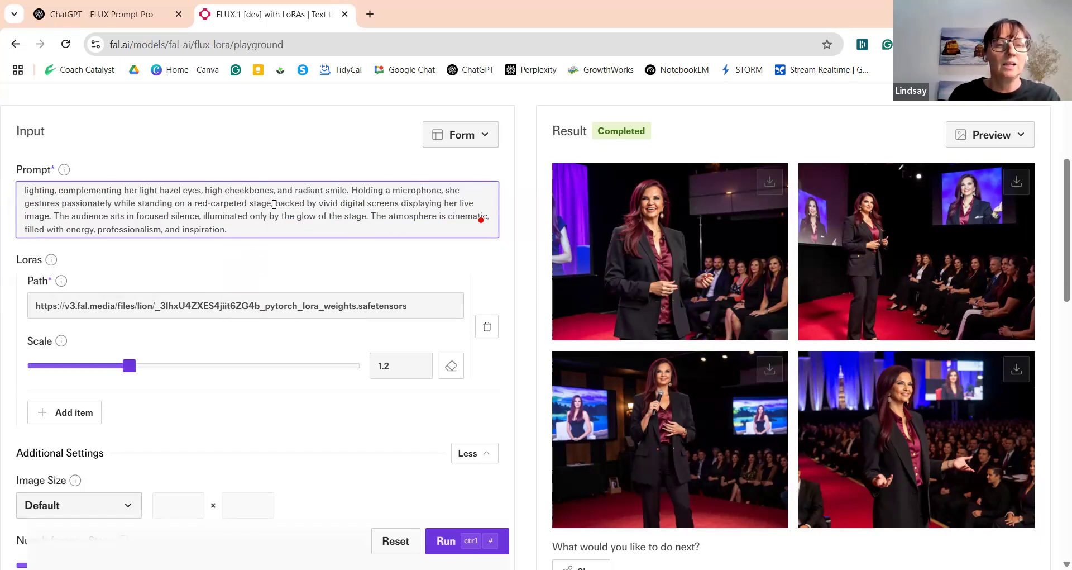
- Set the LoRA scale to 1 and the guidance scale to 12, and run the generation again
{"action": "left_click", "coordinate": [418, 370]}
{"action": "left_click", "coordinate": [419, 370]}
{"action": "left_click", "coordinate": [419, 362]}
{"action": "scroll", "coordinate": [303, 388], "scroll_direction": "down", "scroll_amount": 2}
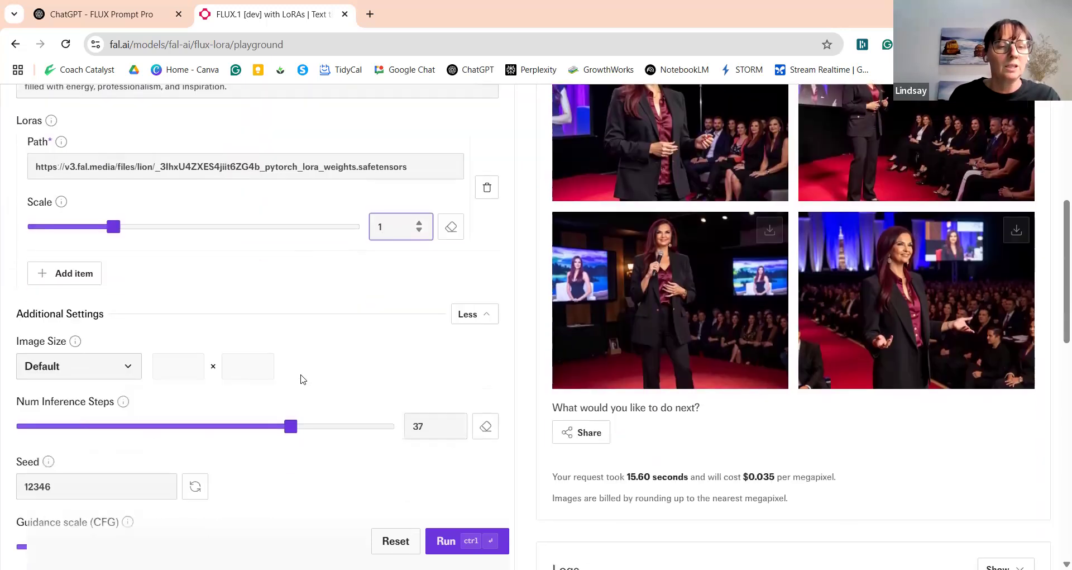
{"action": "scroll", "coordinate": [302, 380], "scroll_direction": "down", "scroll_amount": 2}
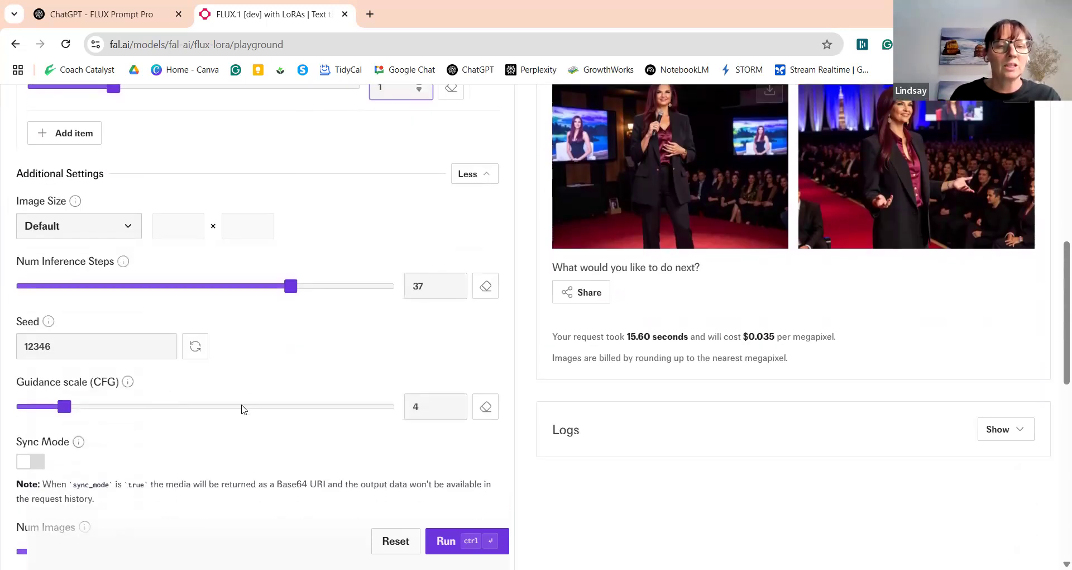
{"action": "left_click", "coordinate": [147, 407]}
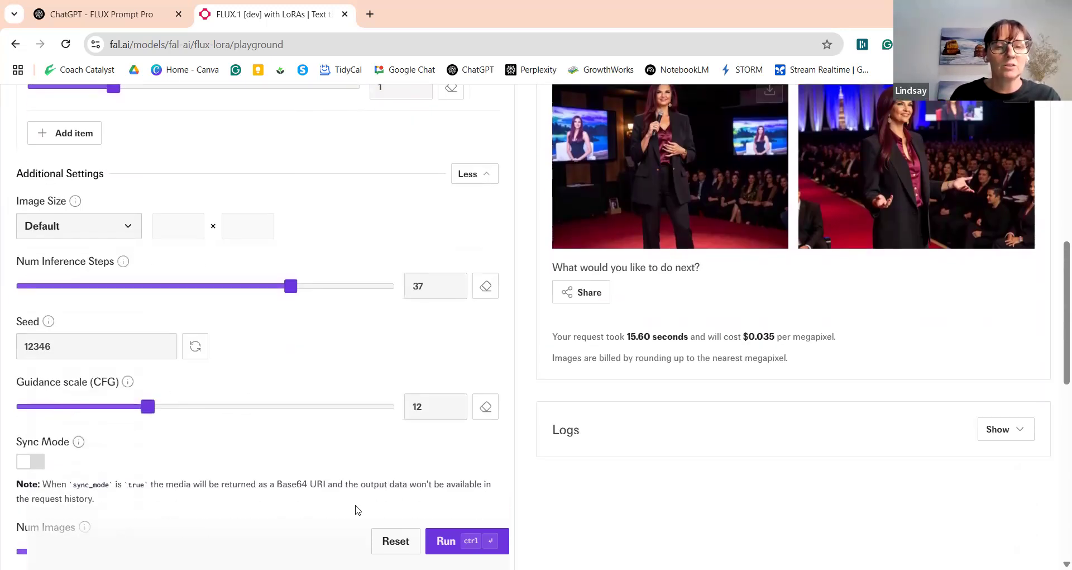
{"action": "left_click", "coordinate": [439, 540]}
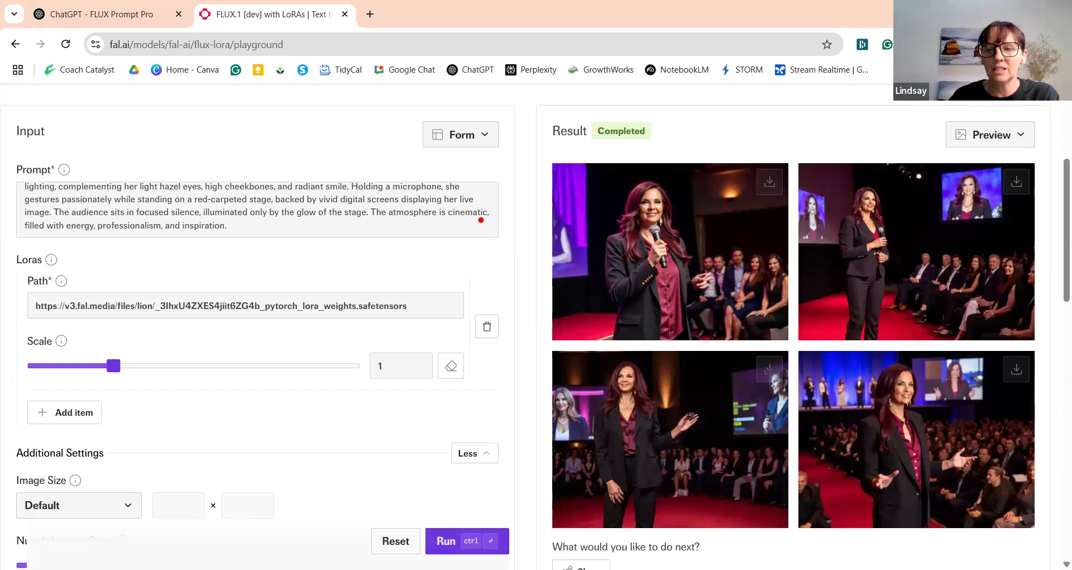
- Inspect the second and first images of the new batch at full size, closing each preview
{"action": "left_click", "coordinate": [895, 273]}
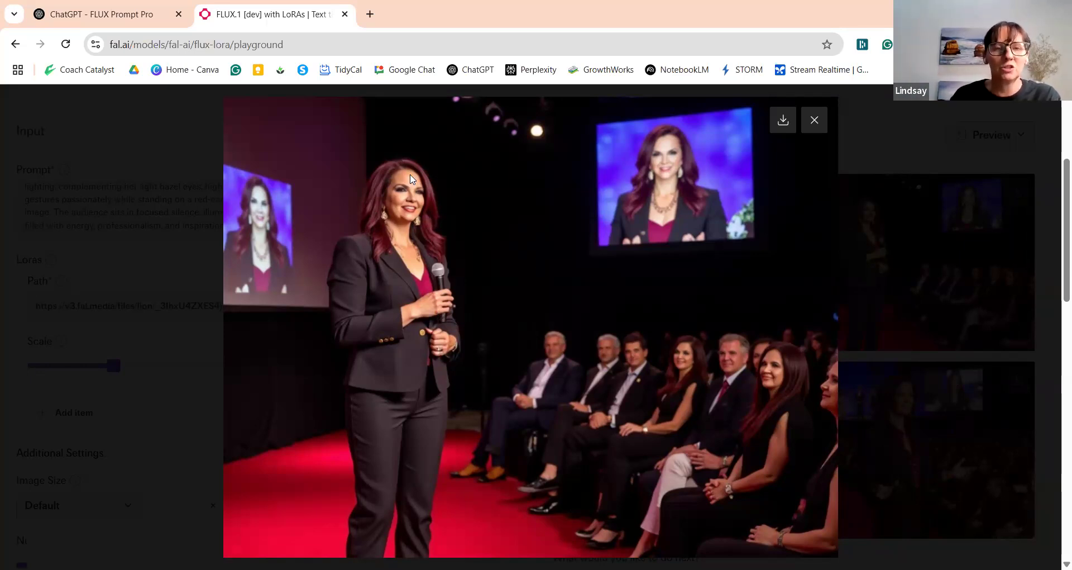
{"action": "left_click", "coordinate": [814, 120]}
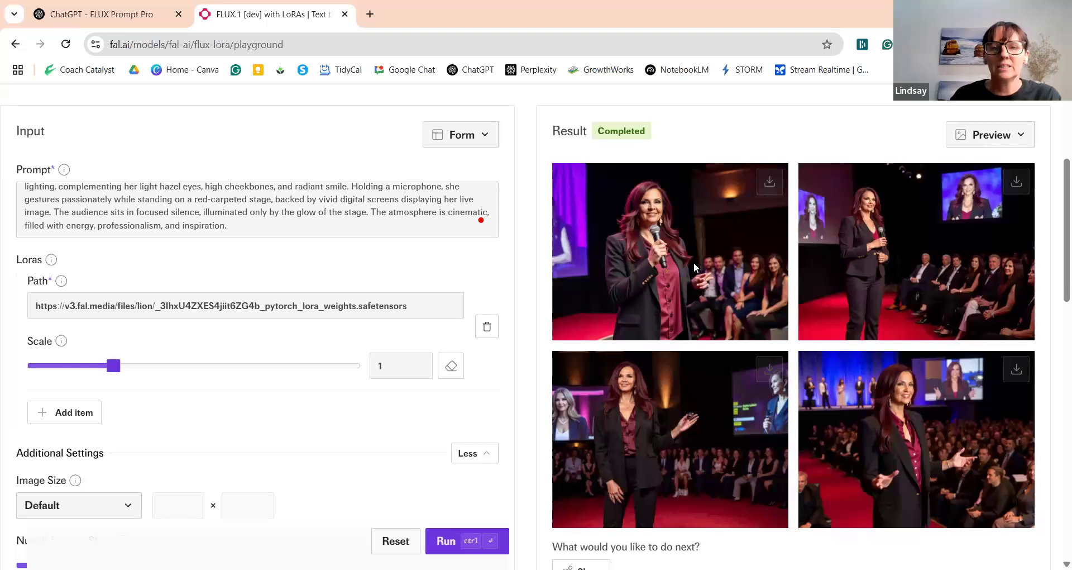
{"action": "left_click", "coordinate": [694, 267]}
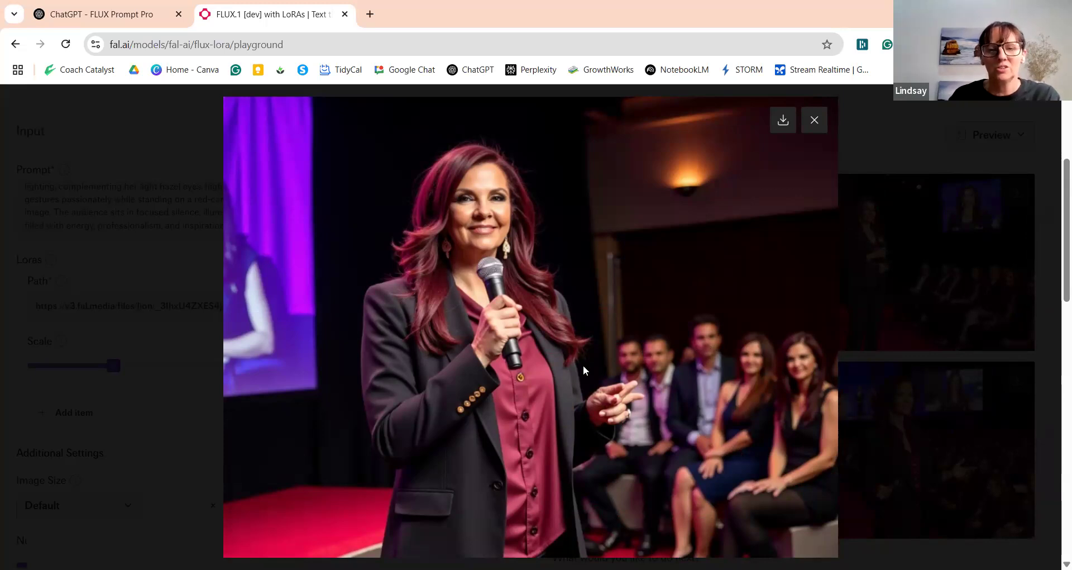
{"action": "left_click", "coordinate": [816, 120]}
- Enlarge and download the batch's third image, and view the fourth image at full size before closing its preview
{"action": "left_click", "coordinate": [658, 431]}
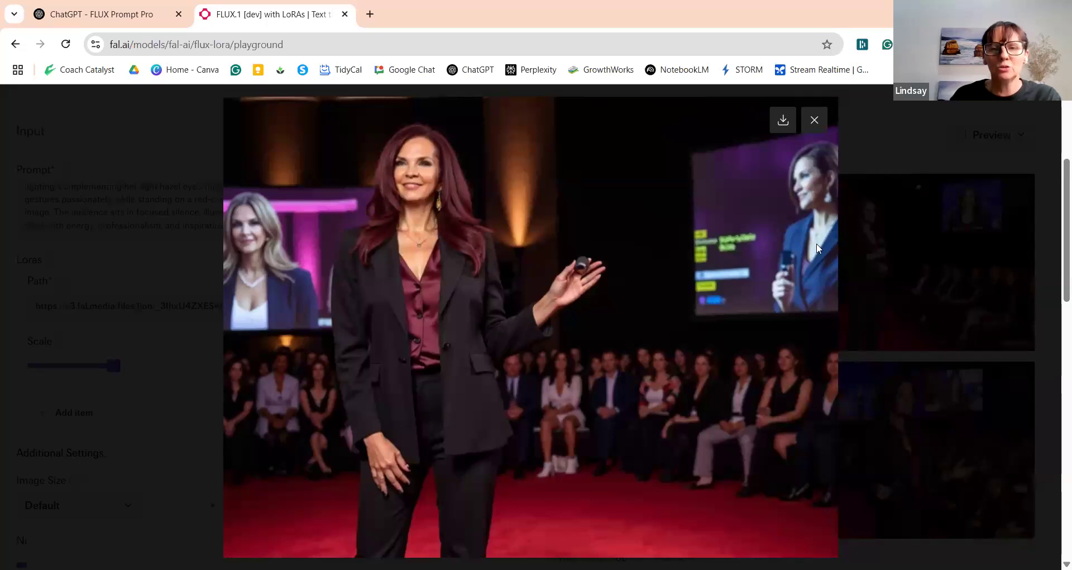
{"action": "left_click", "coordinate": [783, 120]}
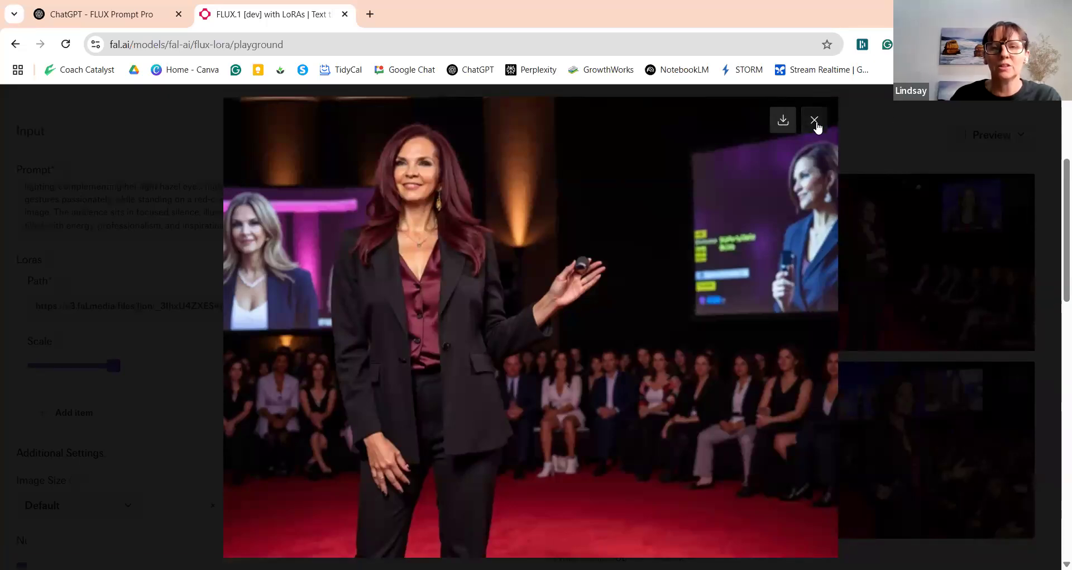
{"action": "left_click", "coordinate": [864, 408]}
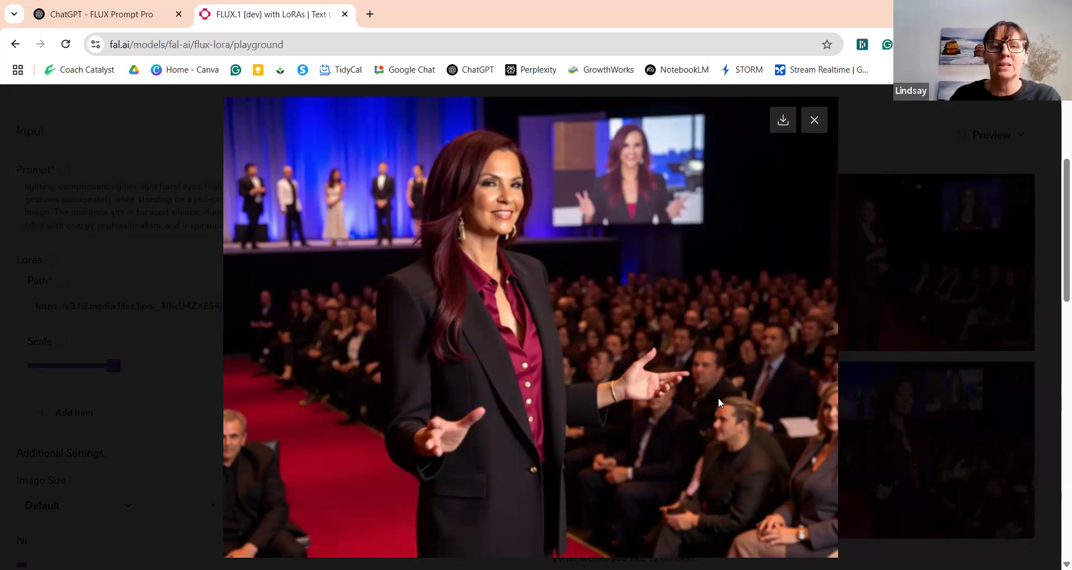
{"action": "left_click", "coordinate": [870, 188]}
- Reduce the inference steps to 35 and set the seed to 123666
{"action": "scroll", "coordinate": [332, 351], "scroll_direction": "down", "scroll_amount": 3}
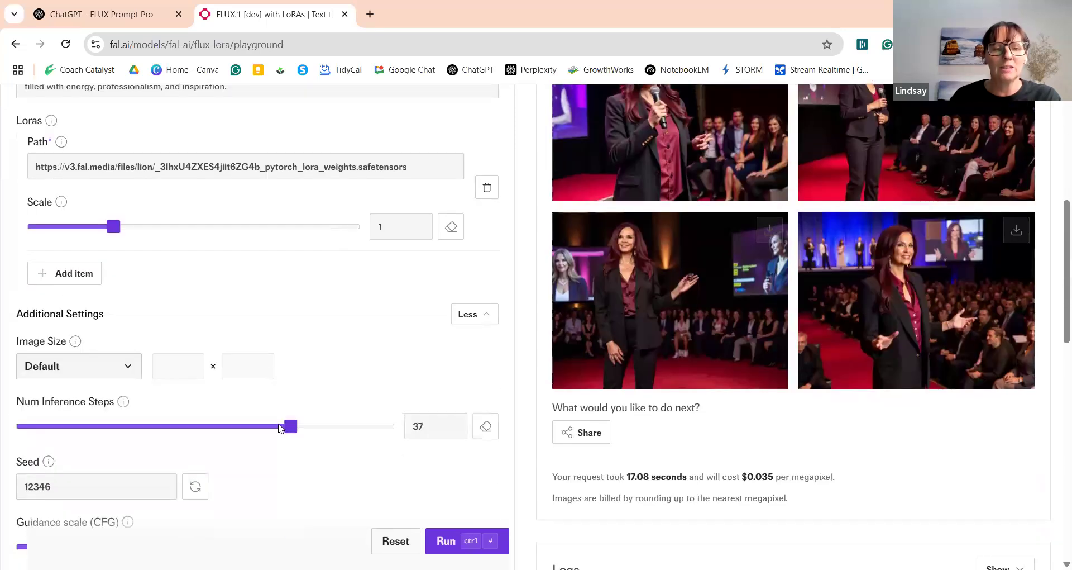
{"action": "left_click", "coordinate": [279, 427]}
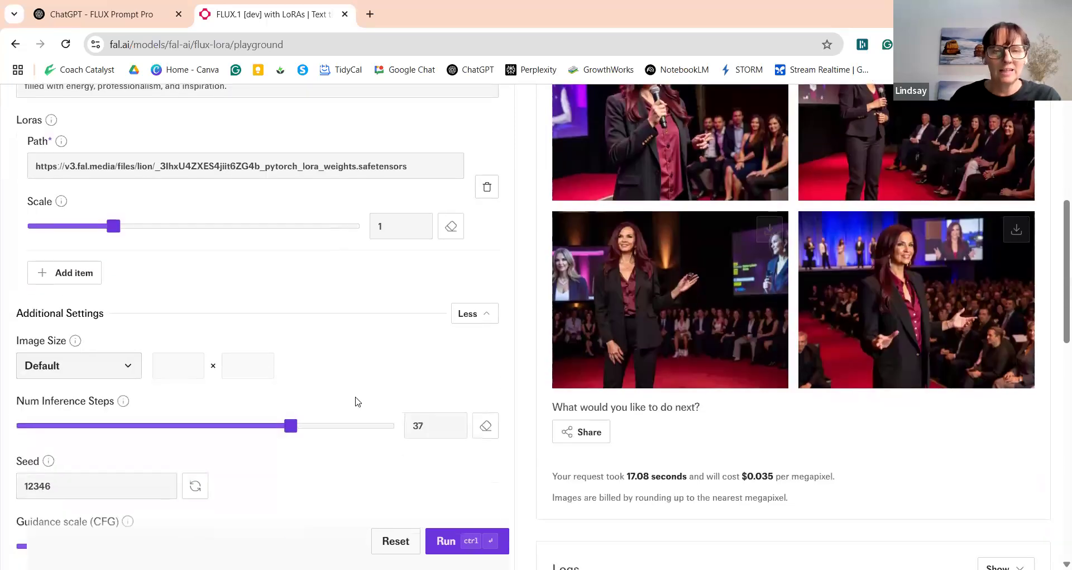
{"action": "scroll", "coordinate": [358, 397], "scroll_direction": "down", "scroll_amount": 1}
{"action": "left_click_drag", "start_coordinate": [55, 416], "coordinate": [1, 413]}
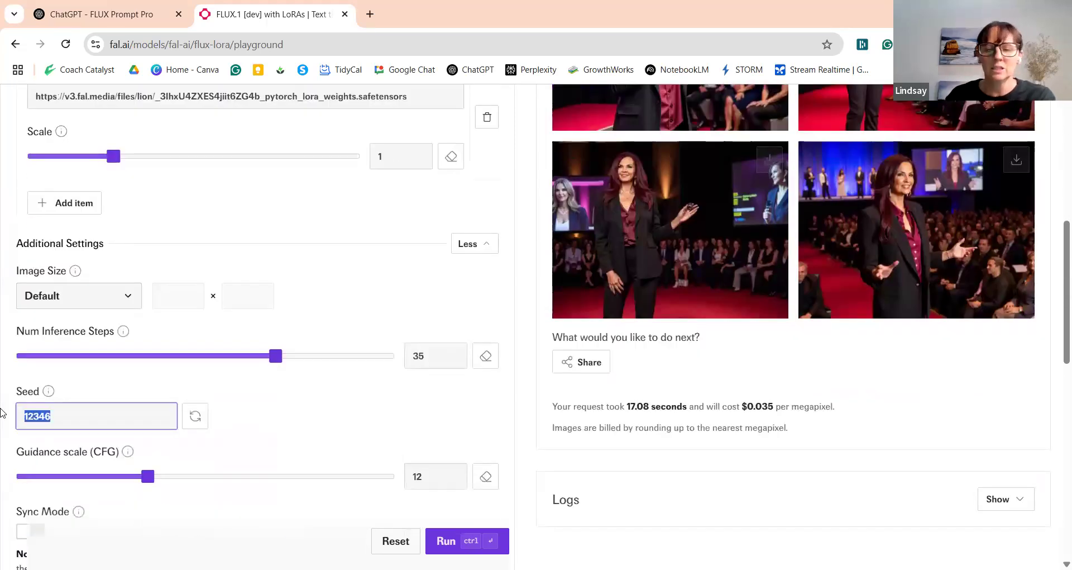
{"action": "key", "text": "BackSpace"}
{"action": "type", "text": "1"}
{"action": "key", "text": "BackSpace"}
{"action": "type", "text": "123"}
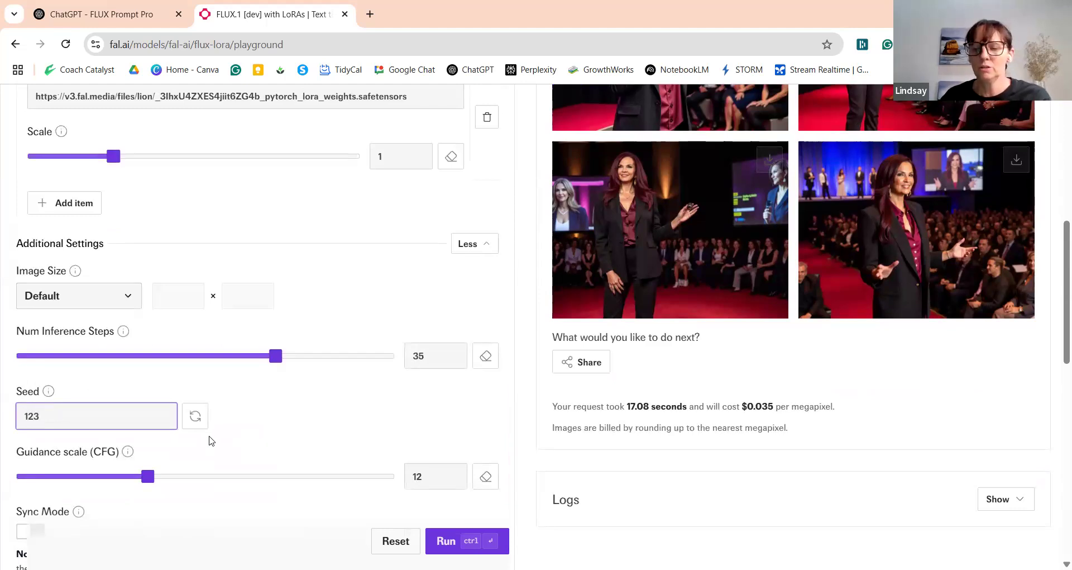
{"action": "type", "text": "666"}
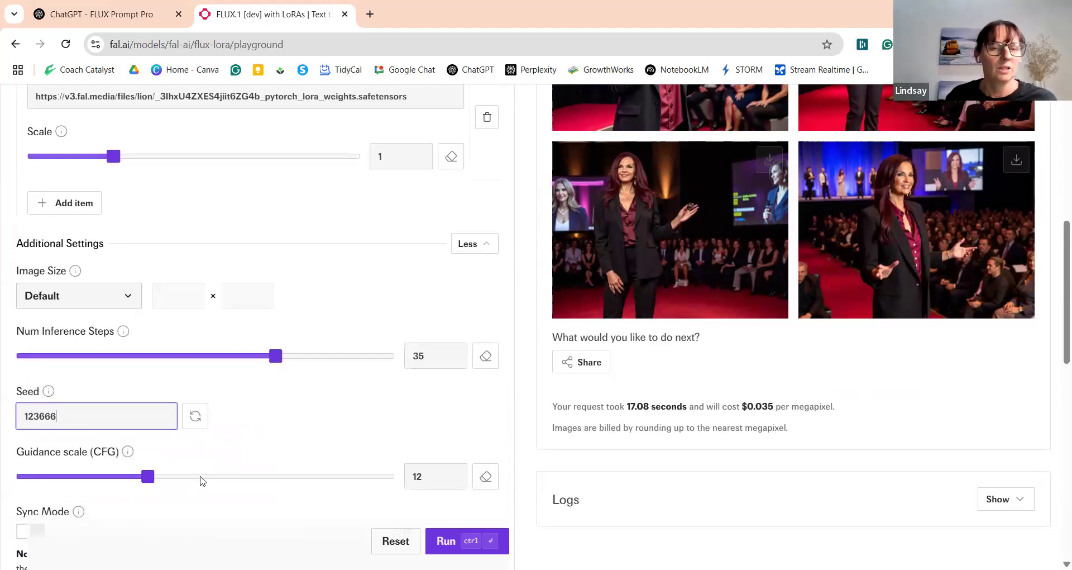
- Lower the guidance scale to near its minimum and generate another batch of images
{"action": "left_click", "coordinate": [53, 478]}
{"action": "key", "text": "ctrl+Return"}
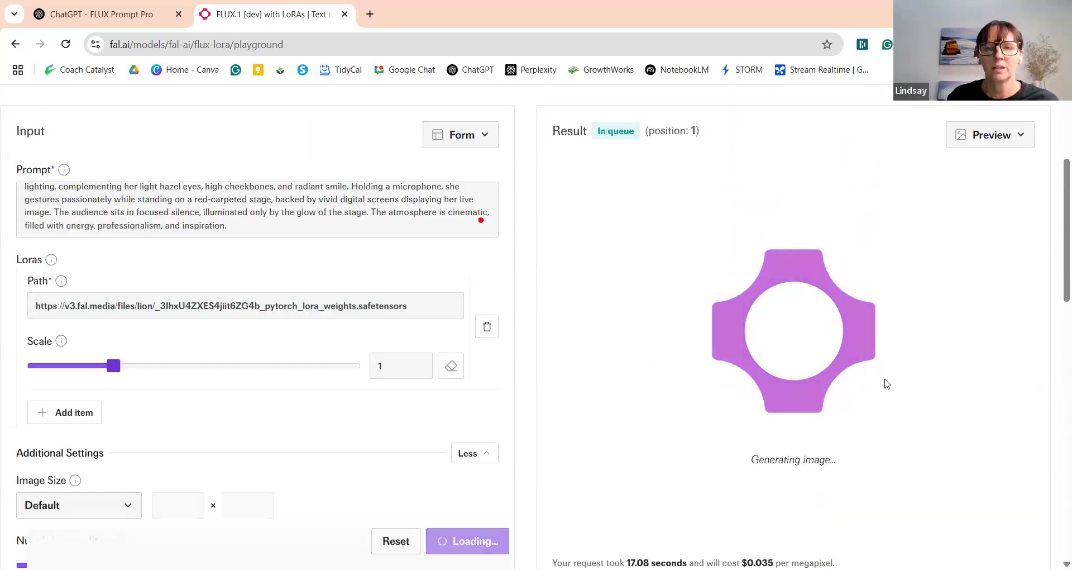
{"action": "scroll", "coordinate": [285, 246], "scroll_direction": "up", "scroll_amount": 3}
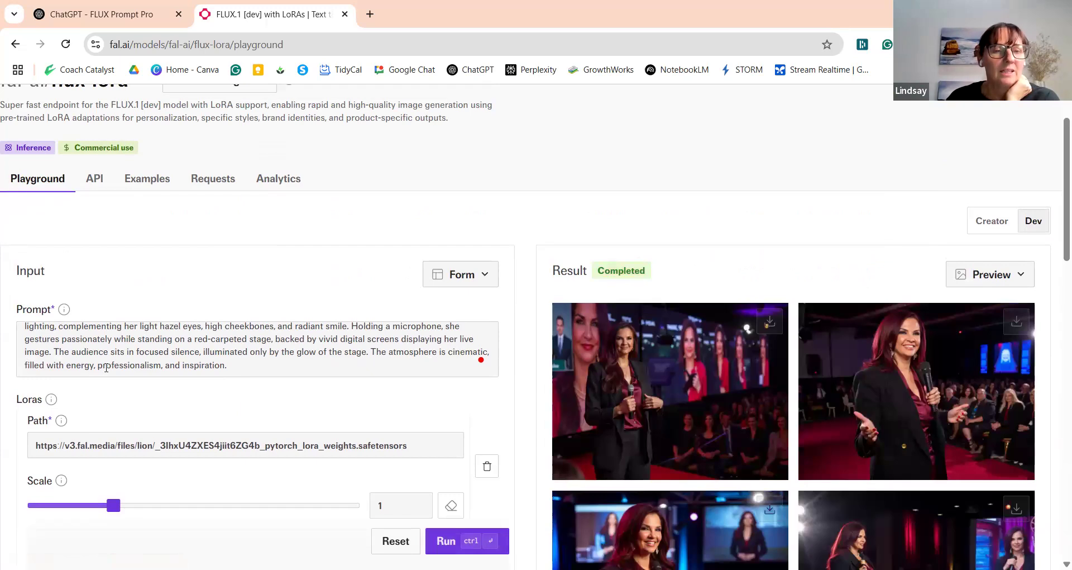
- Inspect all four images of the latest batch at full size, closing each preview
{"action": "left_click", "coordinate": [664, 379]}
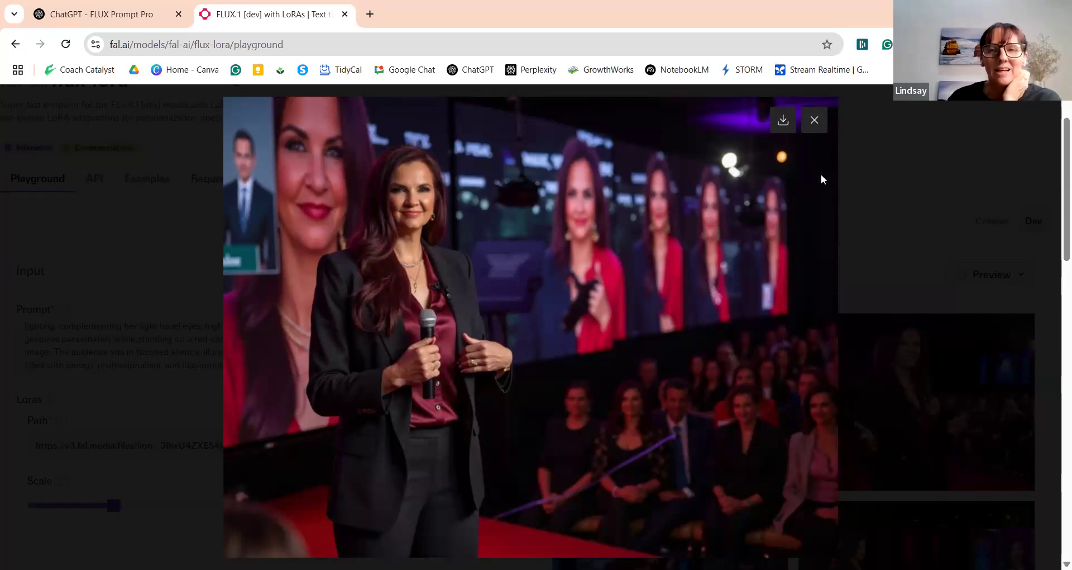
{"action": "left_click", "coordinate": [814, 119]}
{"action": "left_click", "coordinate": [915, 392]}
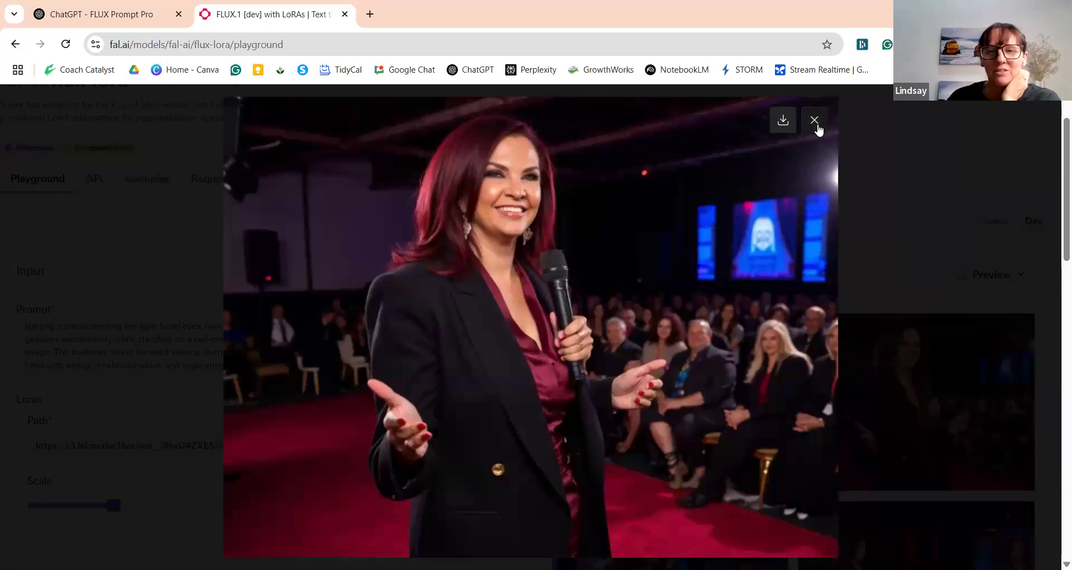
{"action": "left_click", "coordinate": [815, 120]}
{"action": "scroll", "coordinate": [655, 440], "scroll_direction": "down", "scroll_amount": 3}
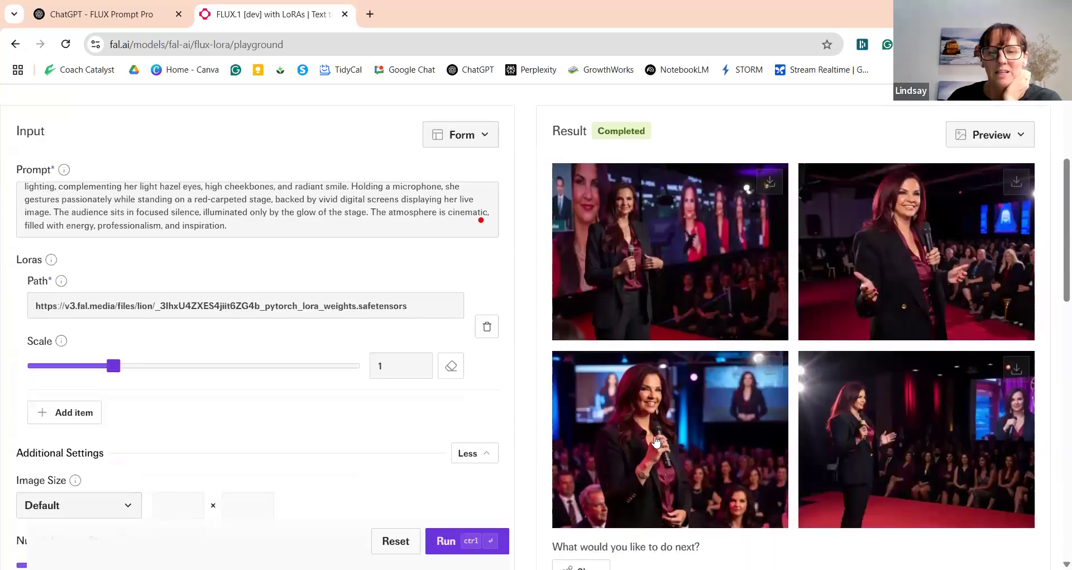
{"action": "left_click", "coordinate": [655, 440]}
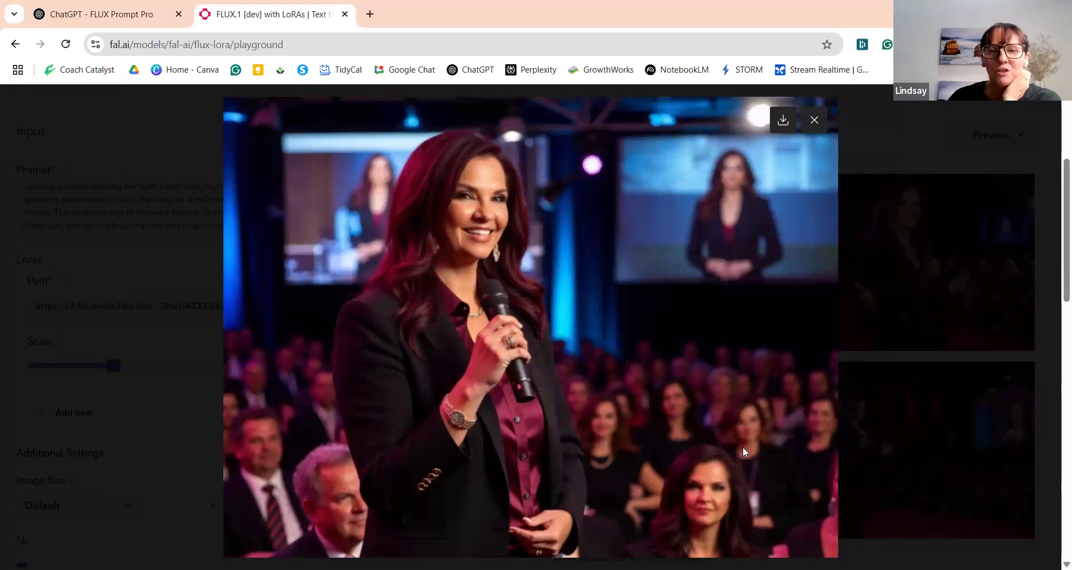
{"action": "left_click", "coordinate": [940, 431]}
{"action": "left_click", "coordinate": [940, 431]}
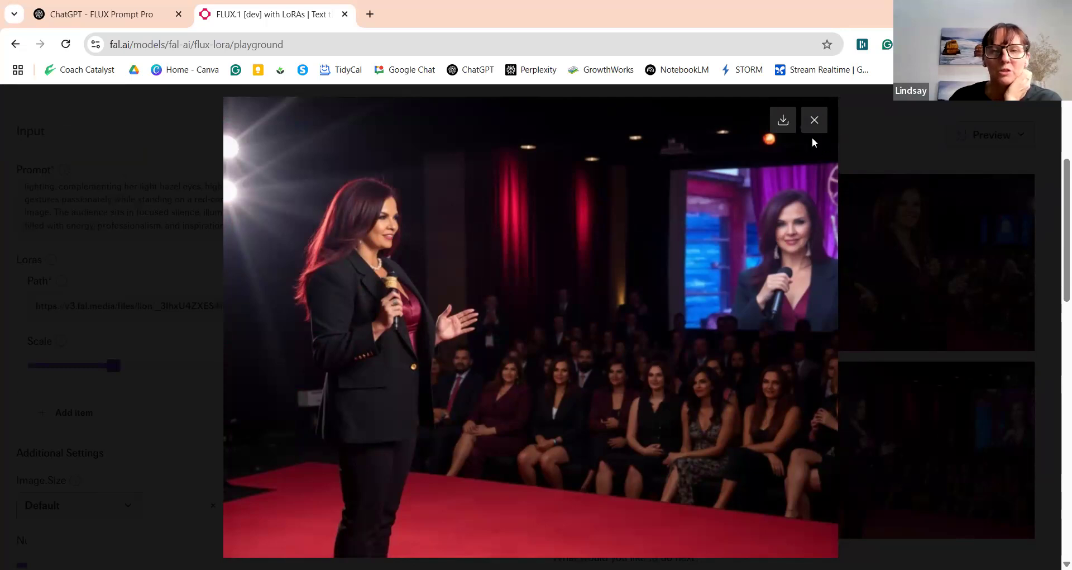
{"action": "left_click", "coordinate": [814, 120]}
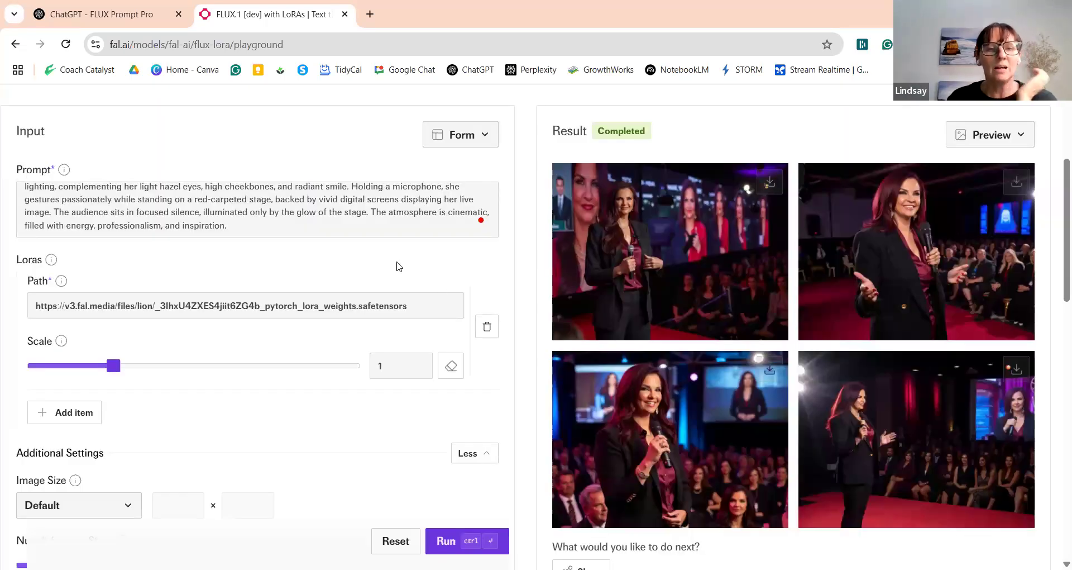
- Delete the prompt's closing sentence, "The atmosphere is cinematic, filled with energy, professionalism, and inspiration."
{"action": "left_click_drag", "start_coordinate": [370, 211], "coordinate": [387, 226]}
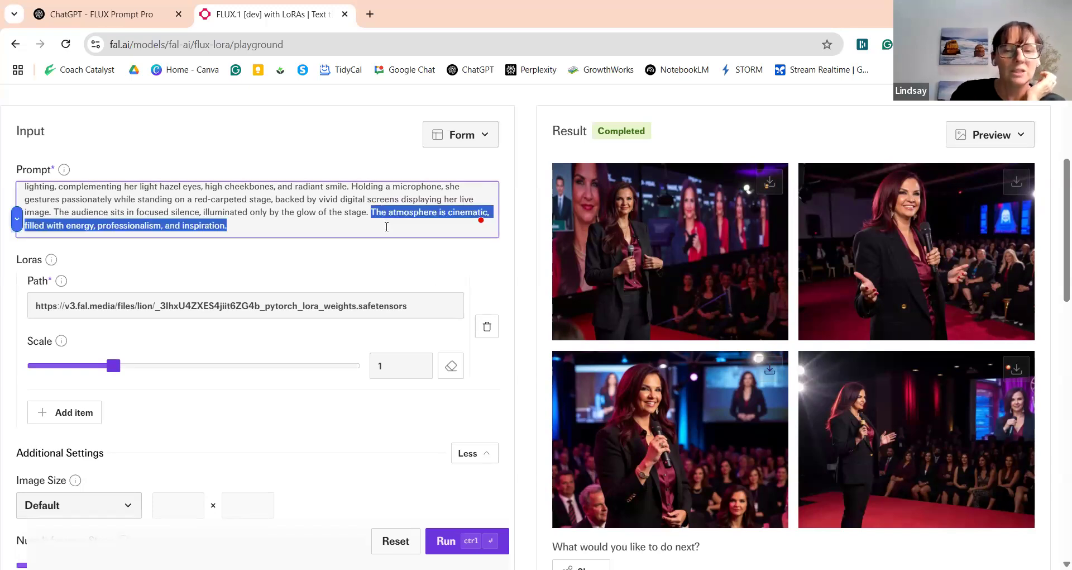
{"action": "key", "text": "BackSpace"}
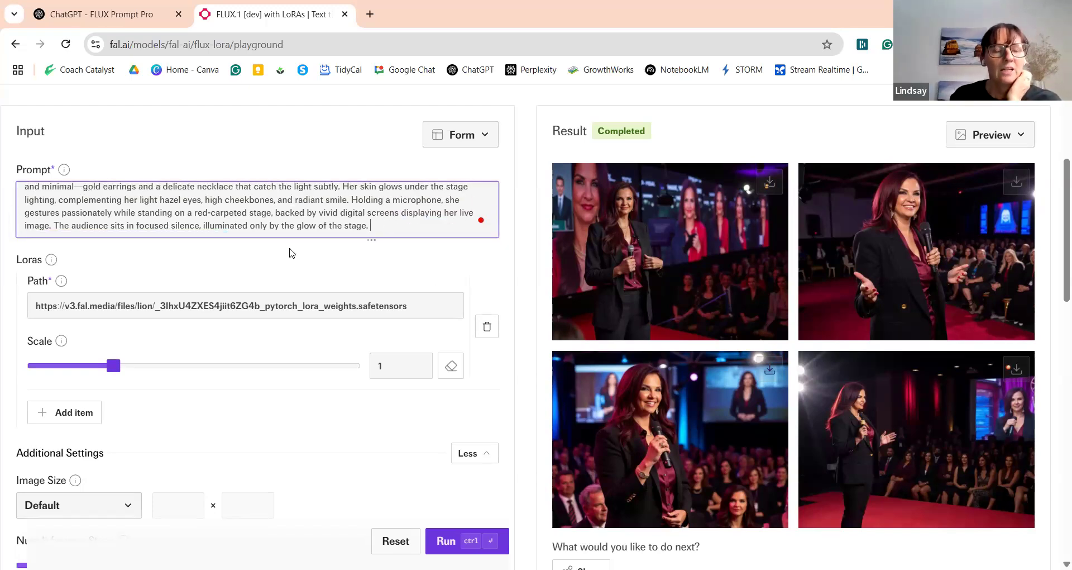
- Set the LoRA weight scale to 1.1
{"action": "left_click", "coordinate": [420, 362]}
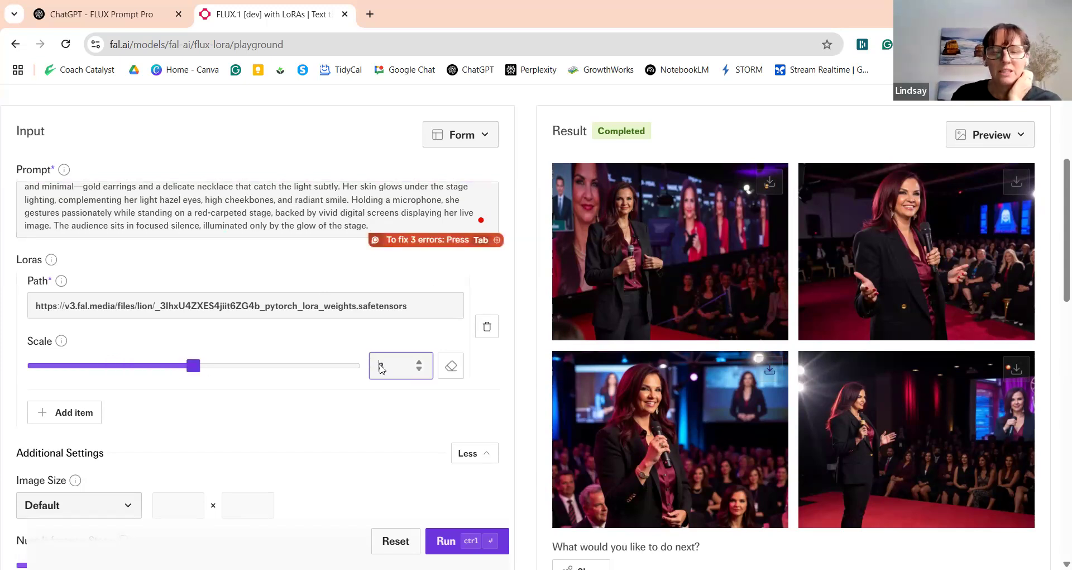
{"action": "left_click", "coordinate": [380, 367]}
{"action": "type", "text": "1.1"}
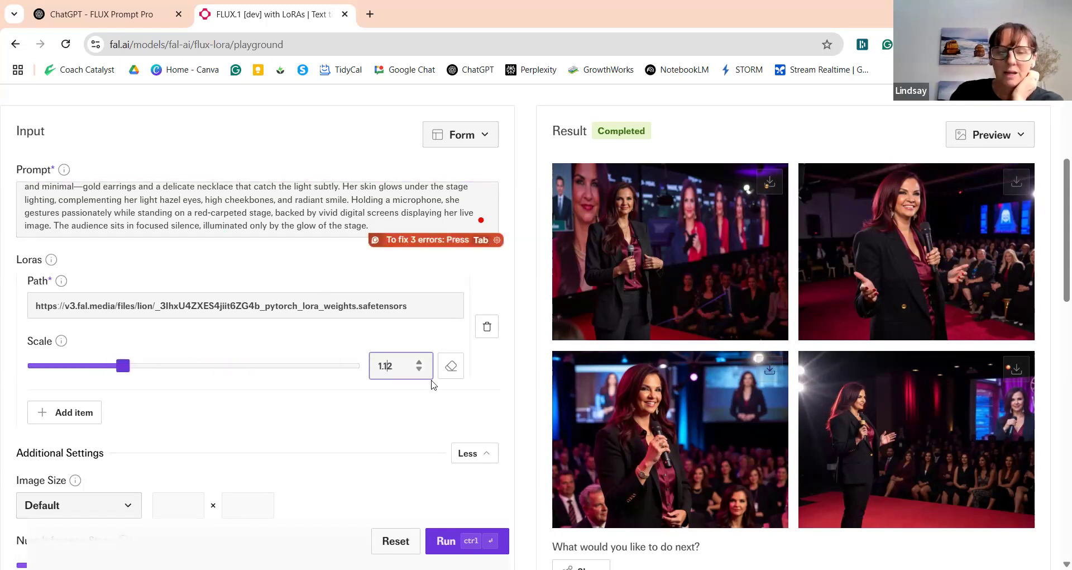
{"action": "key", "text": "BackSpace"}
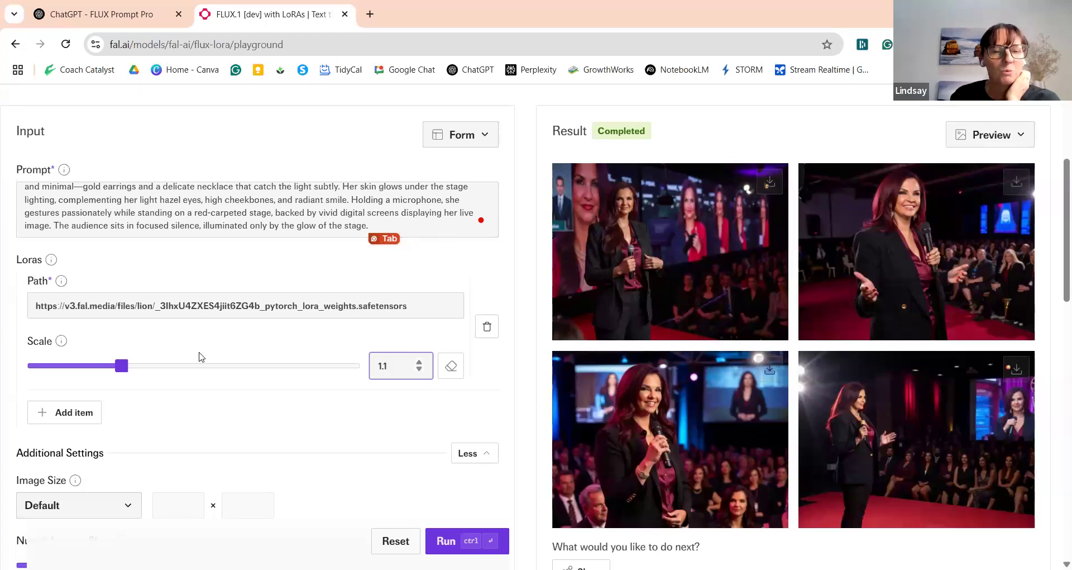
- Raise the inference steps to 39 and the guidance scale to 8, and generate a new batch of images
{"action": "scroll", "coordinate": [203, 353], "scroll_direction": "down", "scroll_amount": 2}
{"action": "scroll", "coordinate": [206, 349], "scroll_direction": "down", "scroll_amount": 1}
{"action": "left_click", "coordinate": [311, 356]}
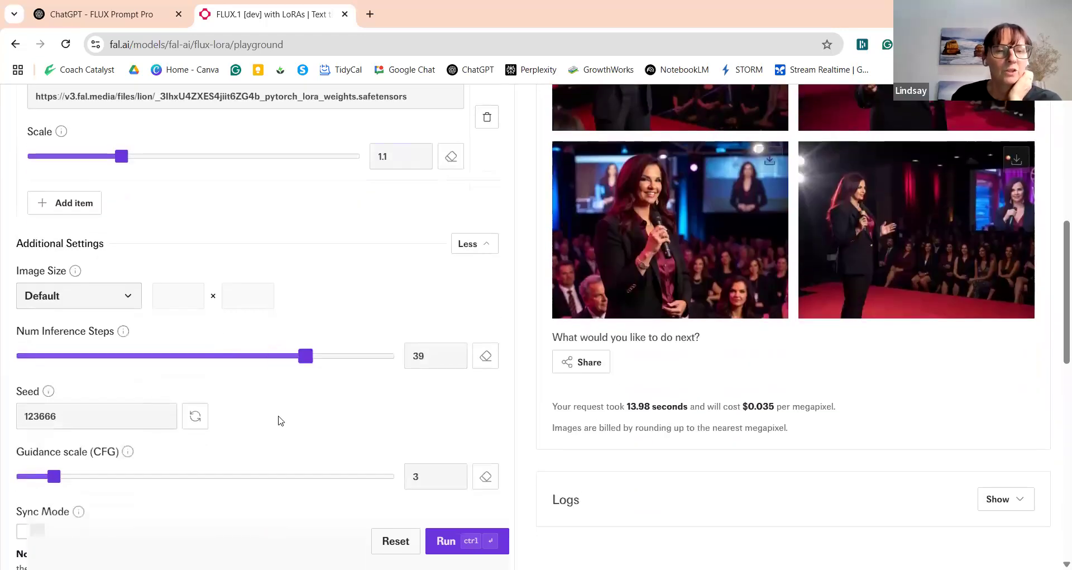
{"action": "left_click", "coordinate": [103, 479]}
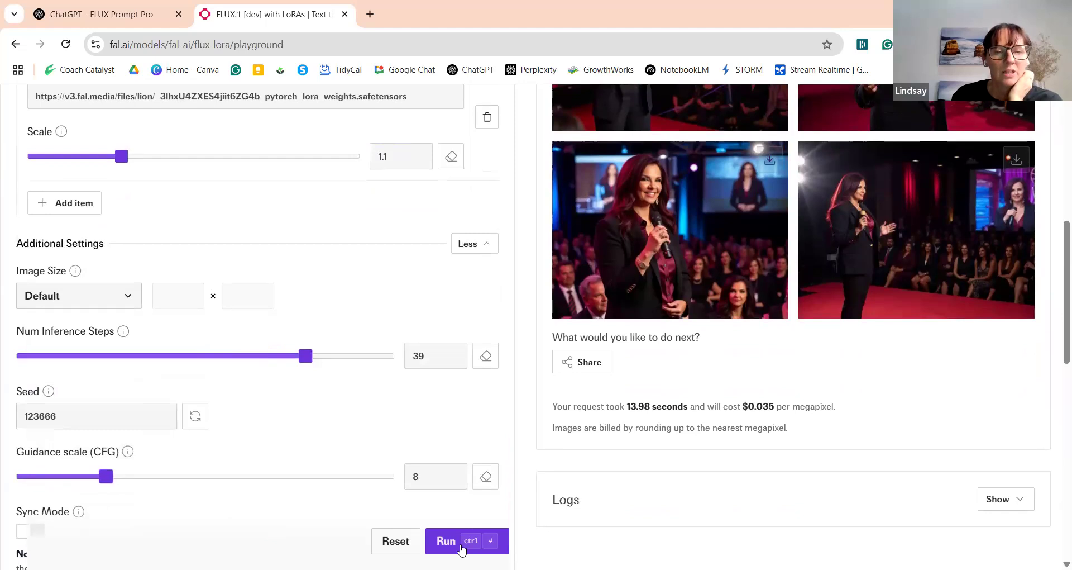
{"action": "key", "text": "ctrl+Return"}
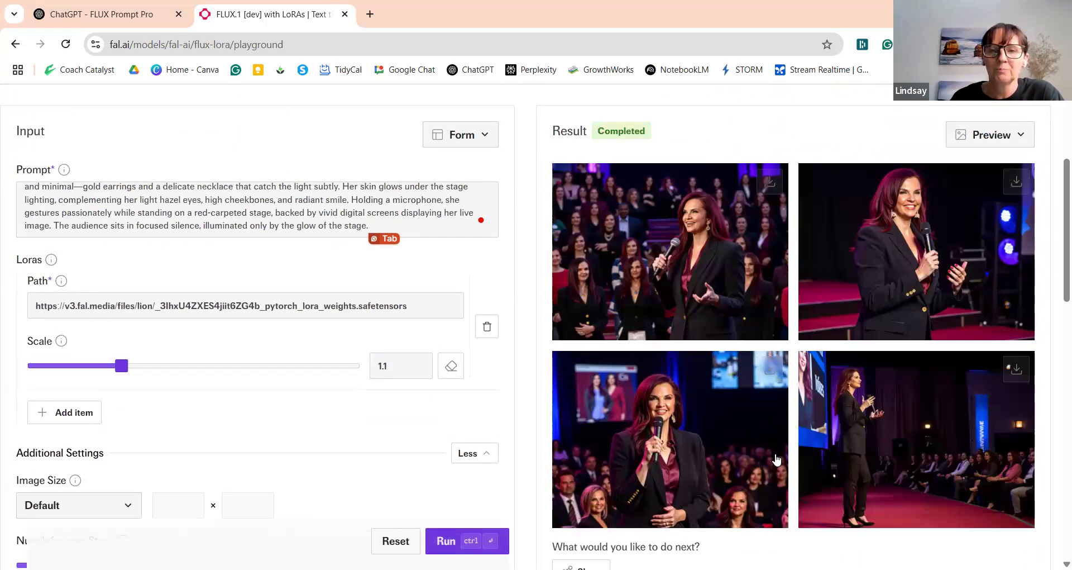
- Examine each of the four newly generated stage images at full size, closing every preview
{"action": "left_click", "coordinate": [648, 309]}
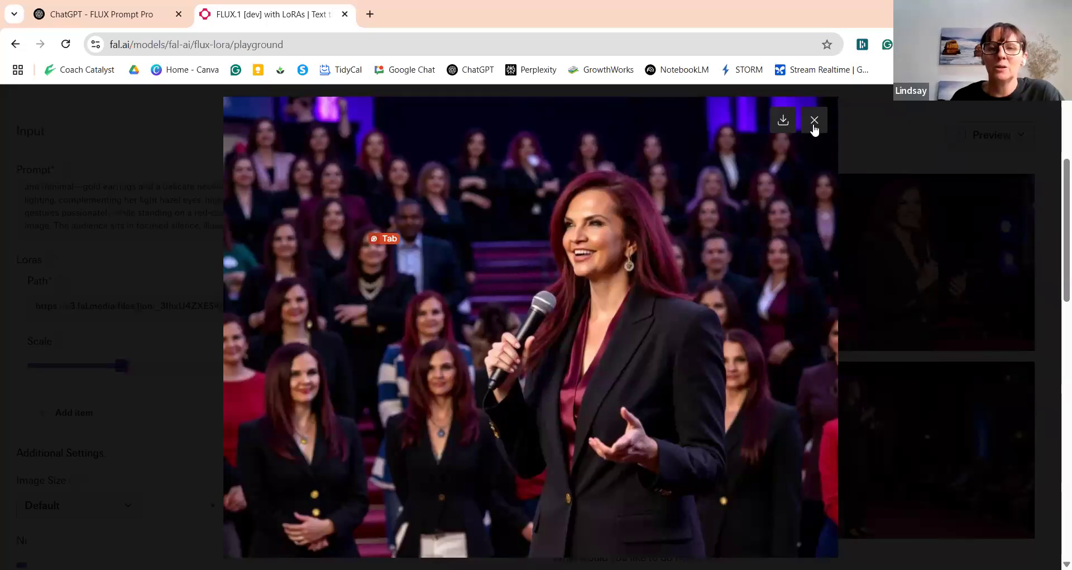
{"action": "left_click", "coordinate": [883, 252]}
{"action": "left_click", "coordinate": [883, 252]}
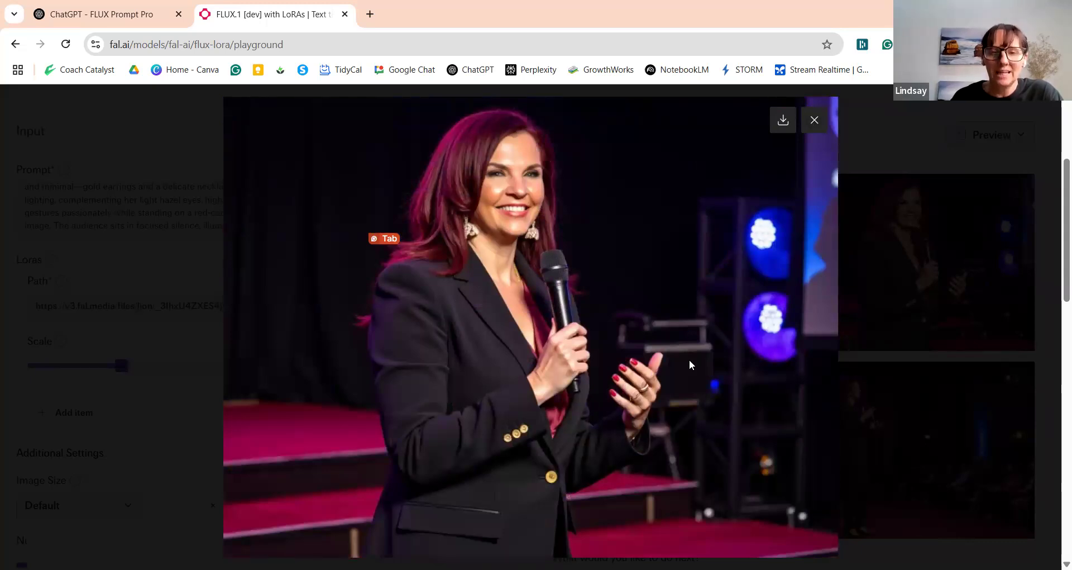
{"action": "left_click", "coordinate": [815, 121]}
{"action": "left_click", "coordinate": [680, 447]}
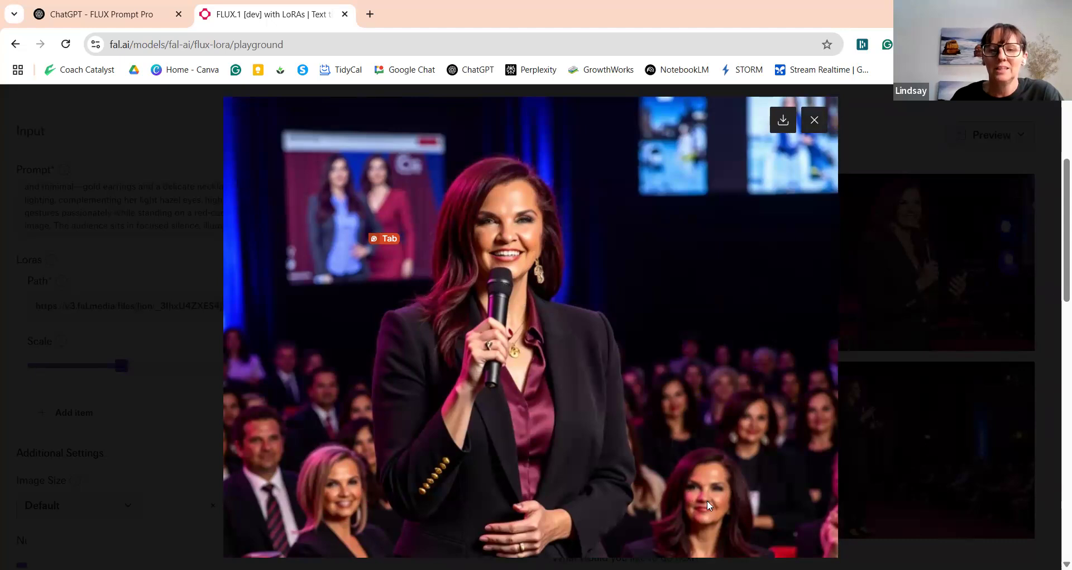
{"action": "left_click", "coordinate": [814, 120]}
{"action": "left_click", "coordinate": [905, 452]}
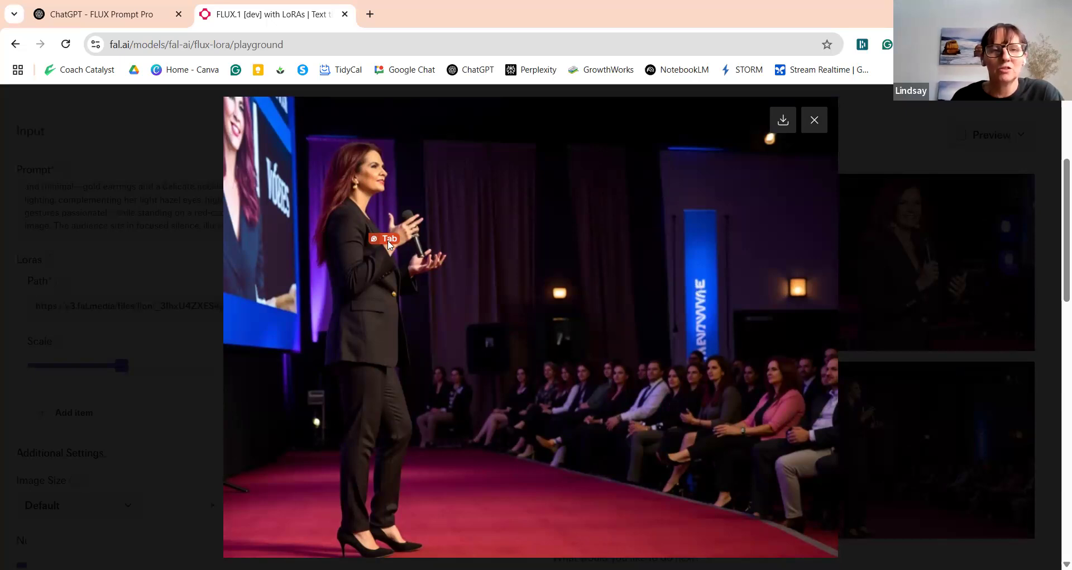
{"action": "left_click", "coordinate": [813, 129]}
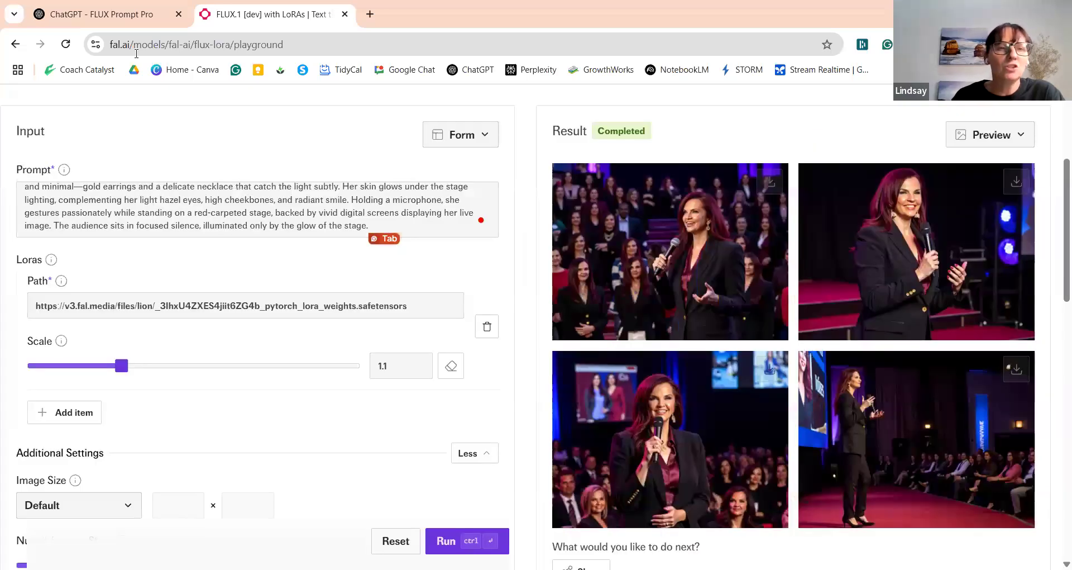
- Switch to the FLUX Prompt Pro chat in ChatGPT and attach the second of today's images from the Downloads folder
{"action": "left_click", "coordinate": [139, 15]}
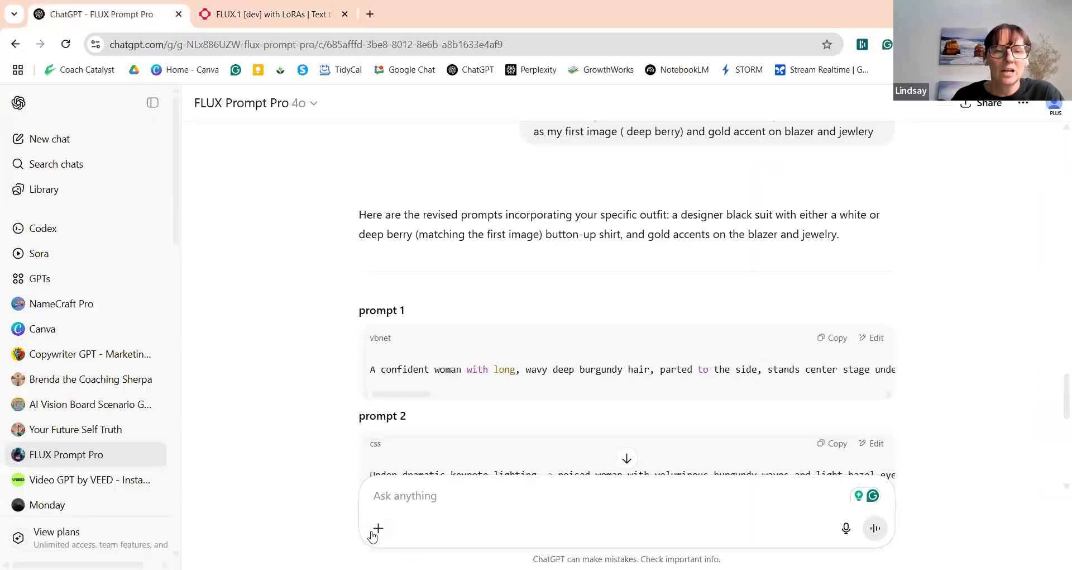
{"action": "left_click", "coordinate": [375, 529]}
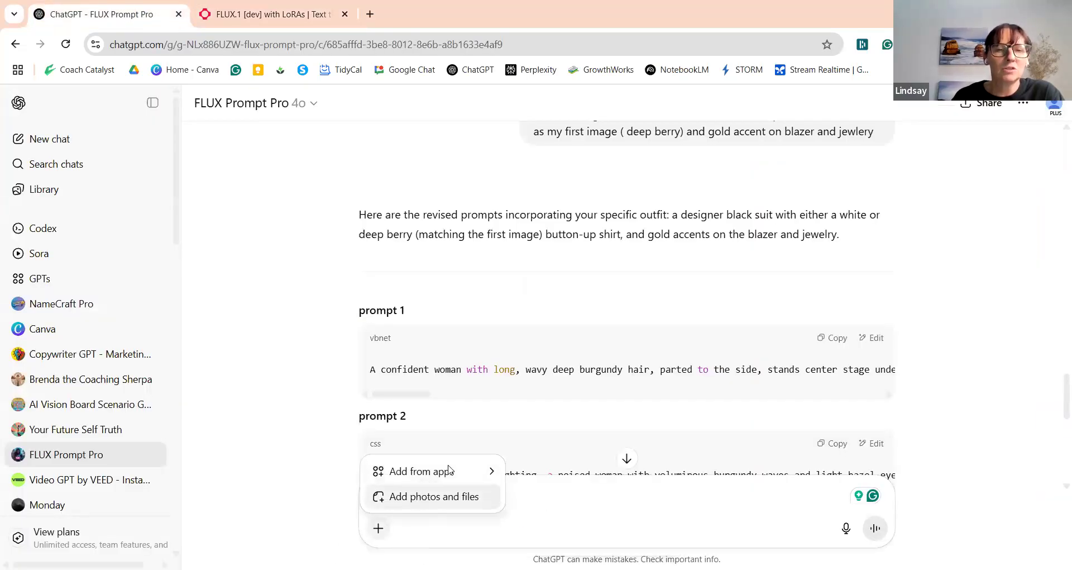
{"action": "left_click", "coordinate": [424, 497]}
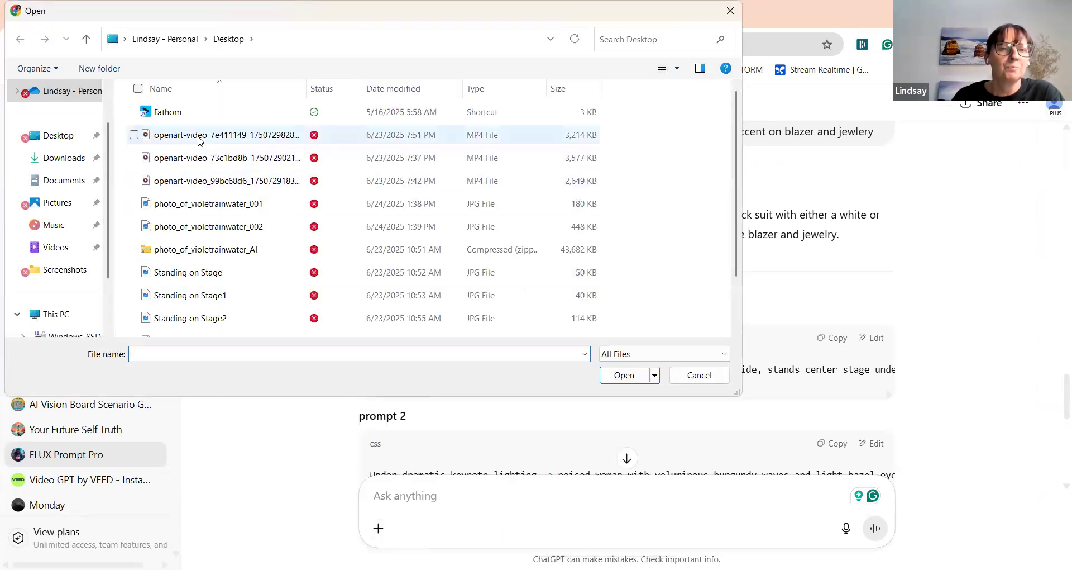
{"action": "left_click", "coordinate": [51, 158]}
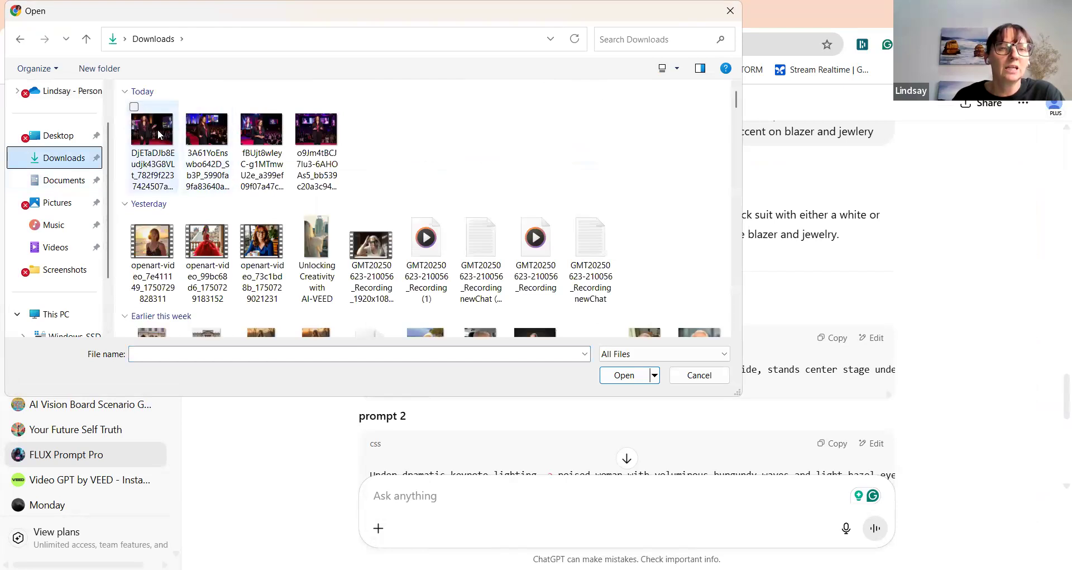
{"action": "left_click", "coordinate": [207, 133]}
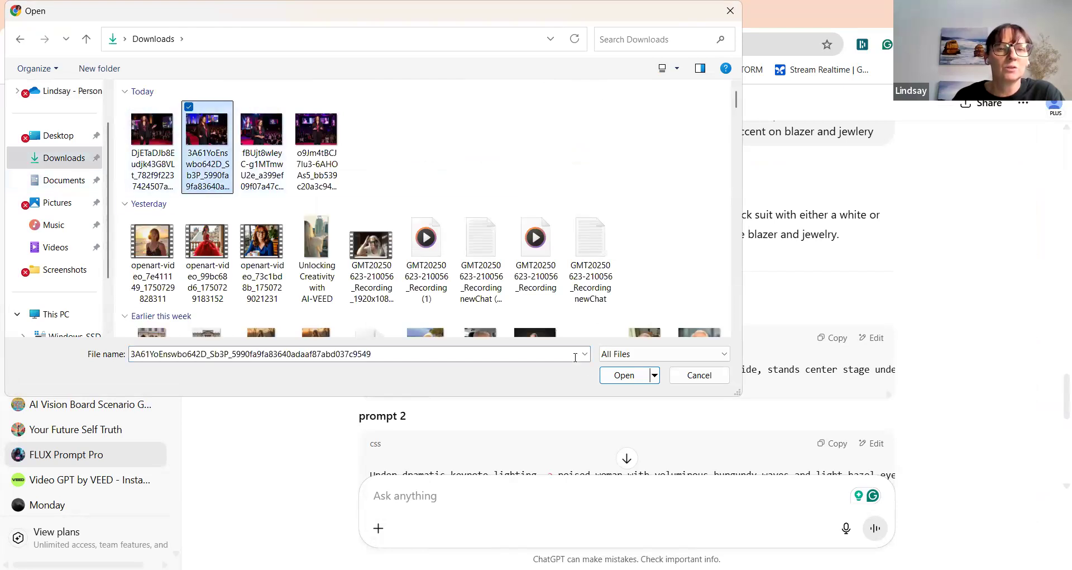
{"action": "left_click", "coordinate": [624, 375]}
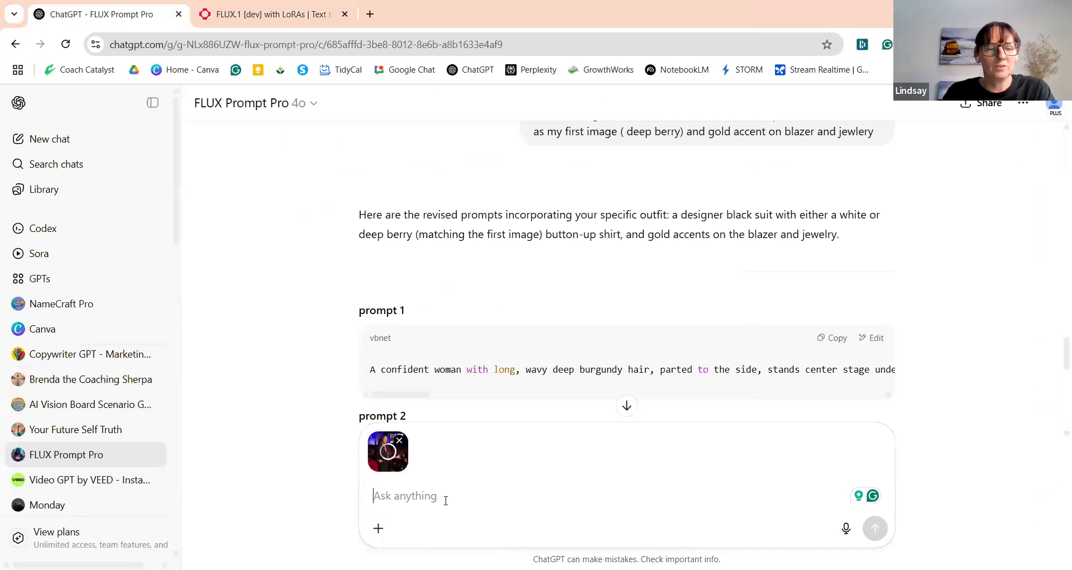
- Start the chat message with "I love this image, I want to make sure the audience in diverse in men and women who do not look like her"
{"action": "type", "text": "I love this image, I wa"}
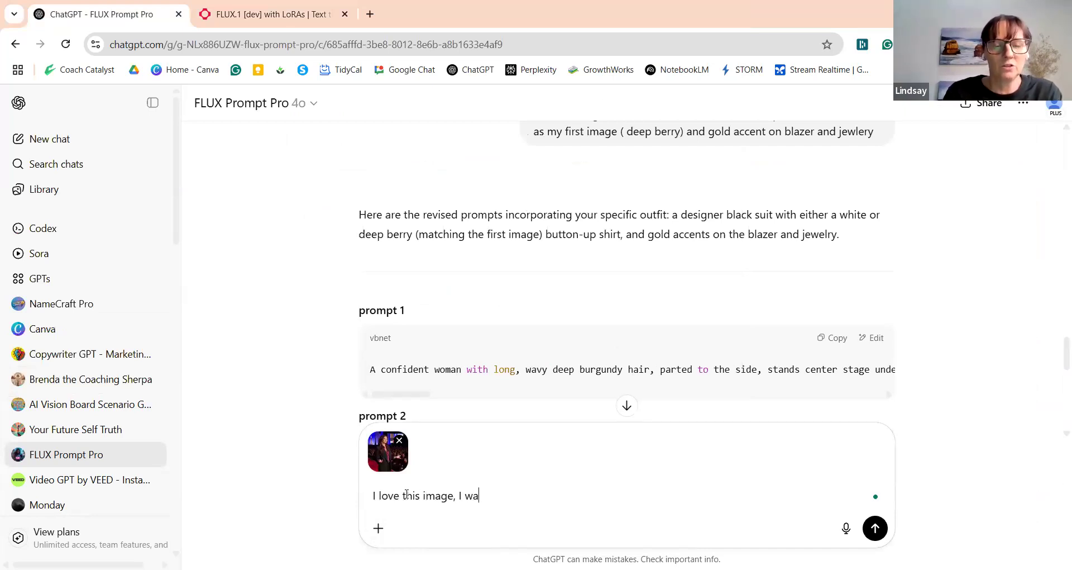
{"action": "type", "text": "nt to make sure "}
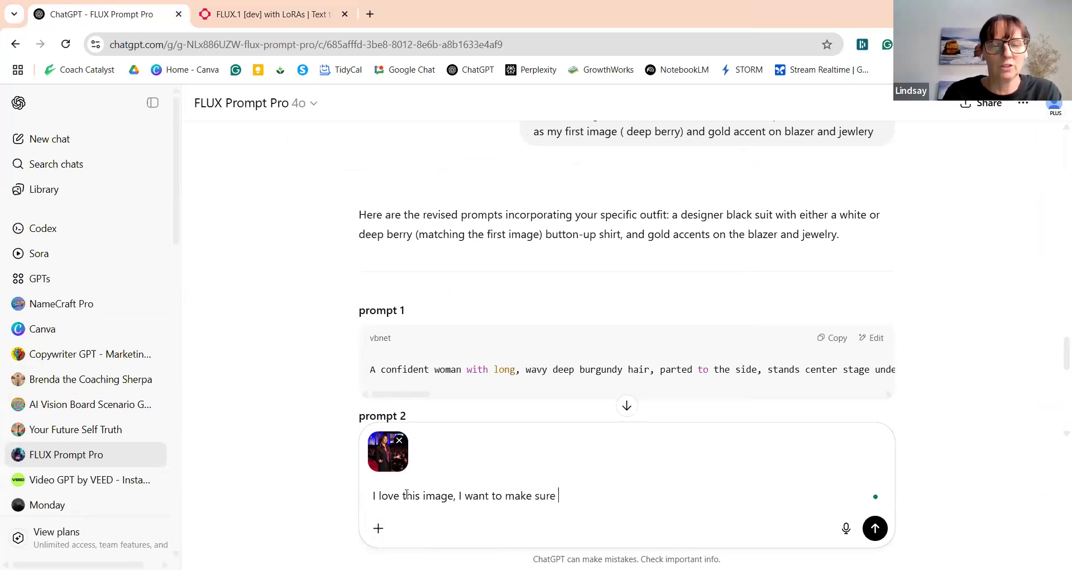
{"action": "type", "text": "the audience in"}
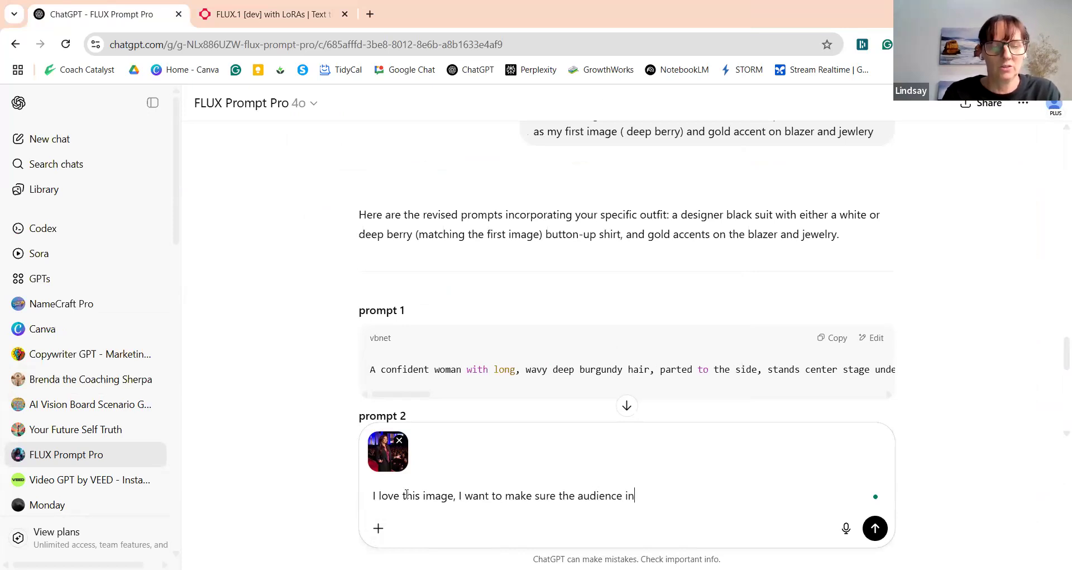
{"action": "type", "text": " diverse in"}
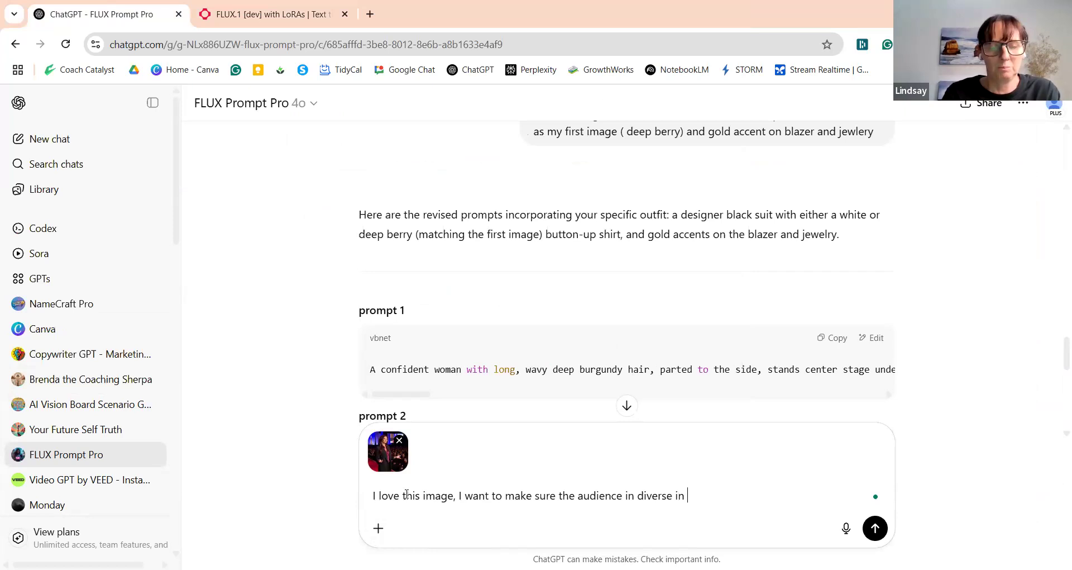
{"action": "type", "text": " men and"}
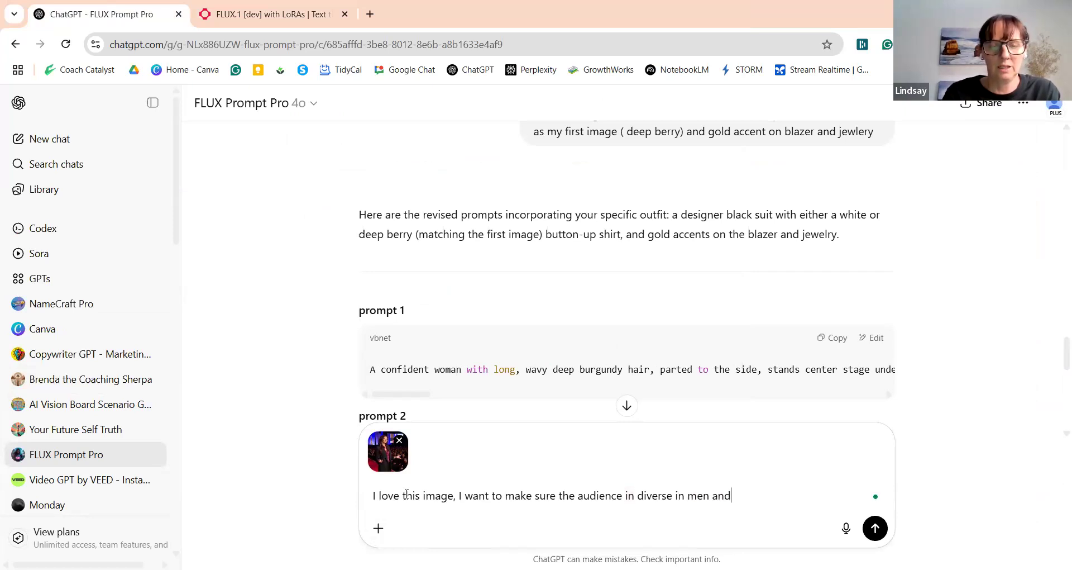
{"action": "type", "text": " women whoo"}
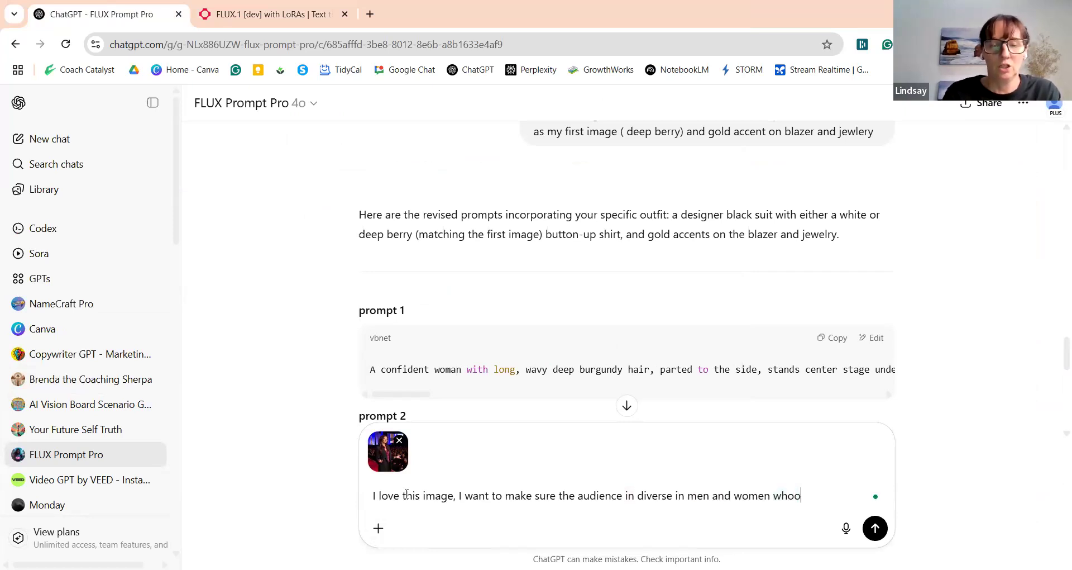
{"action": "key", "text": "BackSpace"}
{"action": "type", "text": " don"}
{"action": "key", "text": "BackSpace"}
{"action": "type", "text": "not look "}
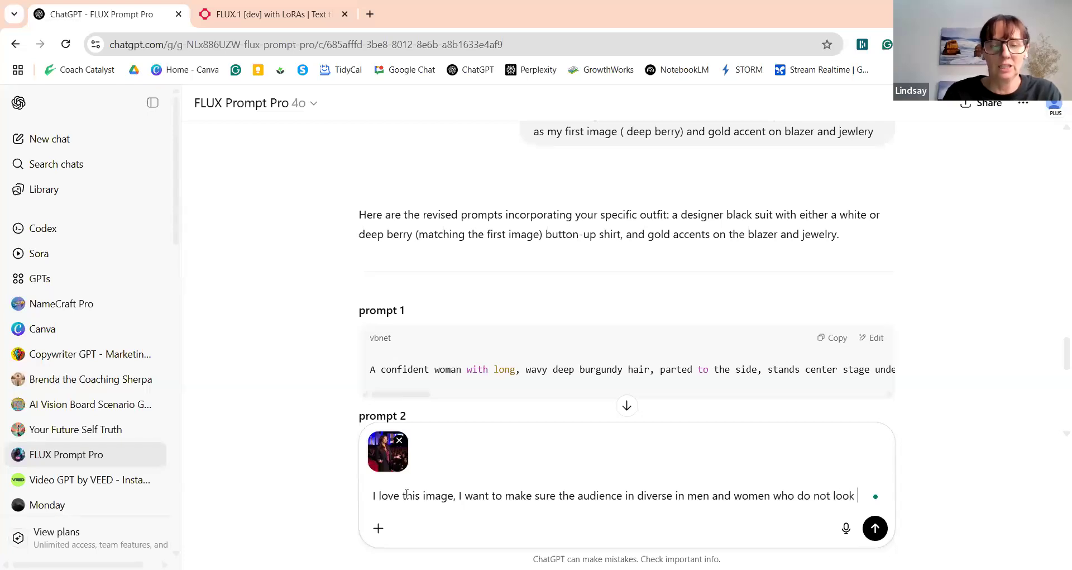
{"action": "type", "text": "like her"}
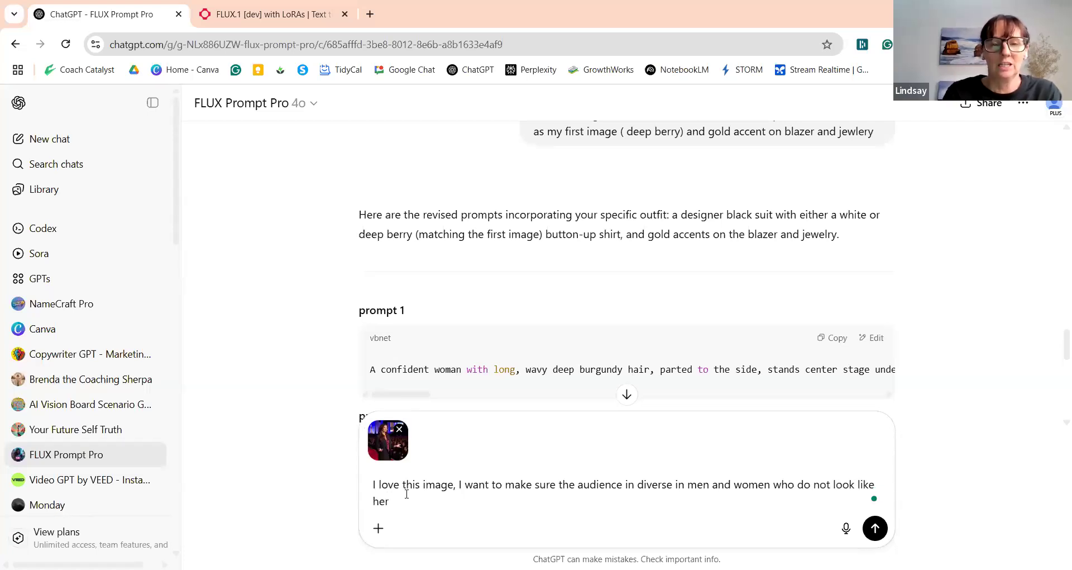
- Continue the message with ", and make this stage feel bigger. What ptompt can I use." and send it
{"action": "type", "text": ", and mak"}
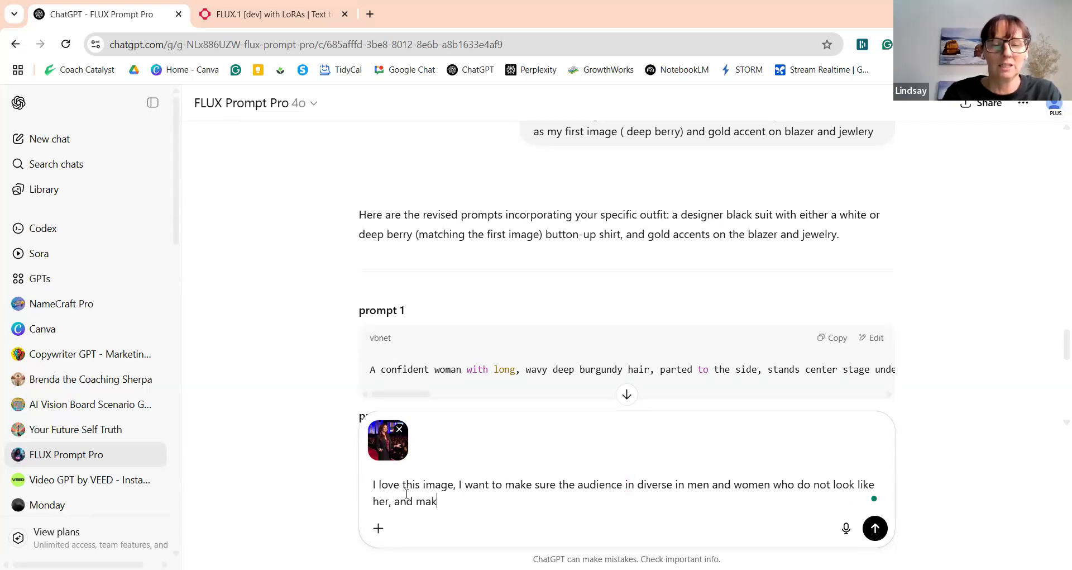
{"action": "type", "text": "e this stage feel bigger."}
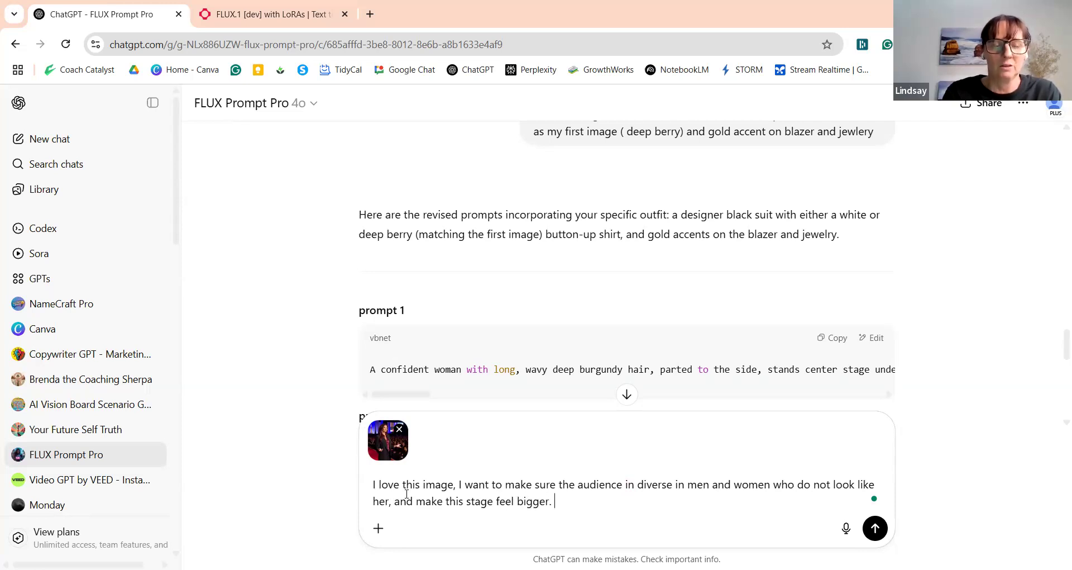
{"action": "type", "text": " What "}
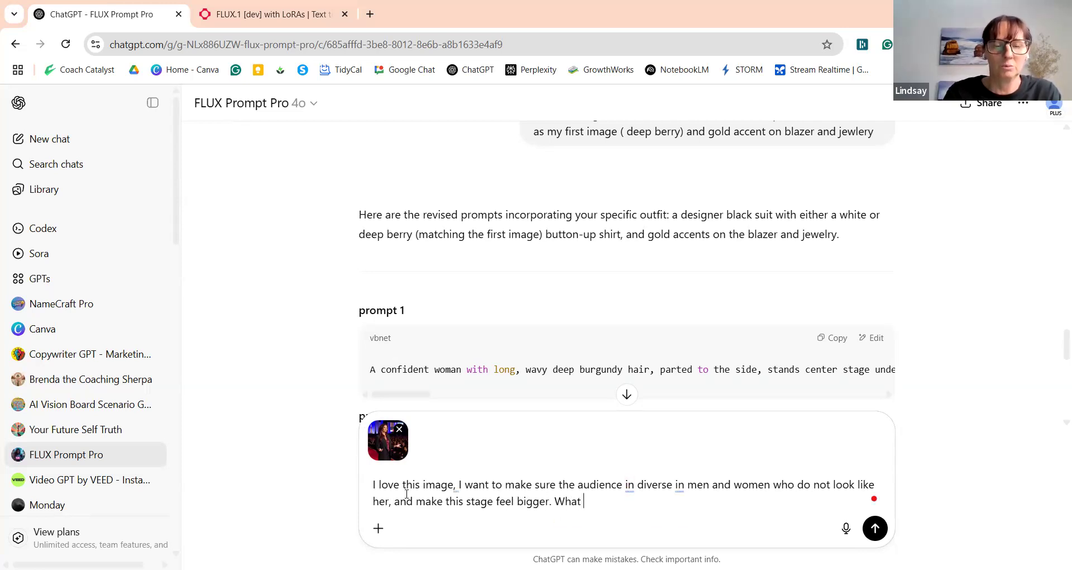
{"action": "type", "text": "ptompts can I use."}
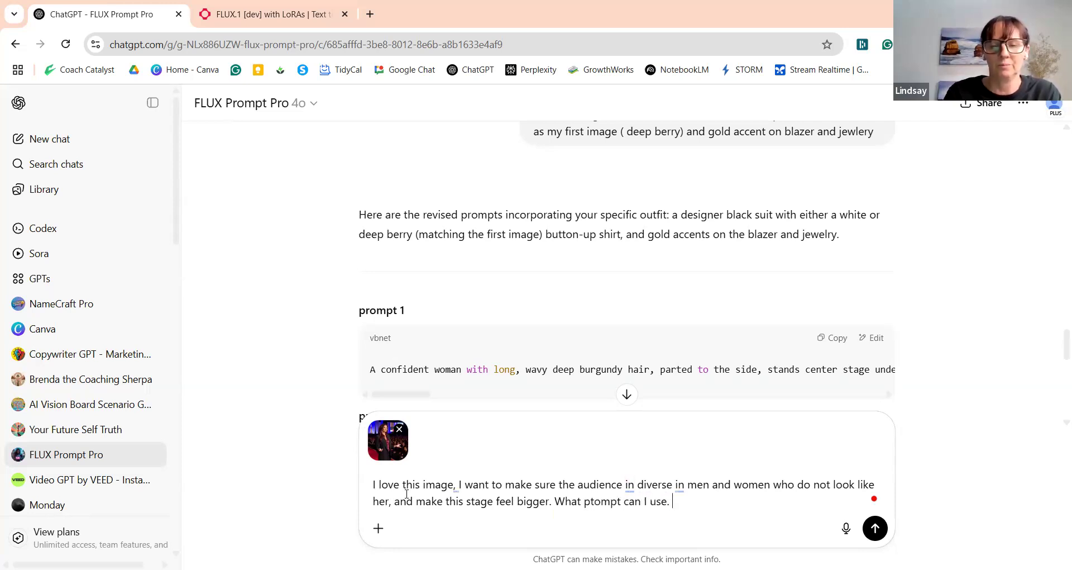
{"action": "key", "text": "Return"}
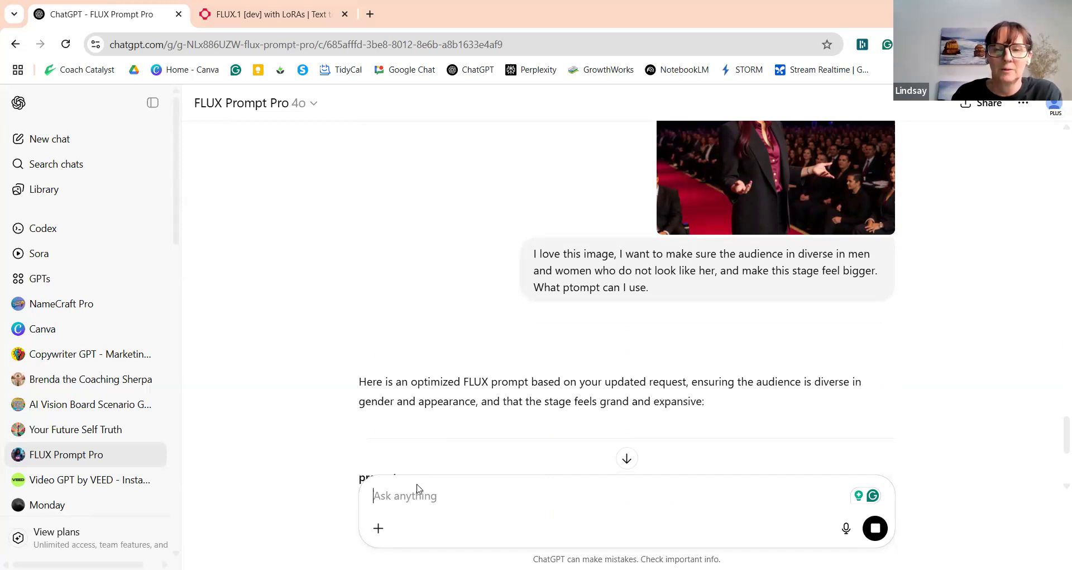
- Copy the optimized FLUX prompt from ChatGPT's latest reply
{"action": "scroll", "coordinate": [534, 340], "scroll_direction": "down", "scroll_amount": 2}
{"action": "scroll", "coordinate": [539, 330], "scroll_direction": "down", "scroll_amount": 1}
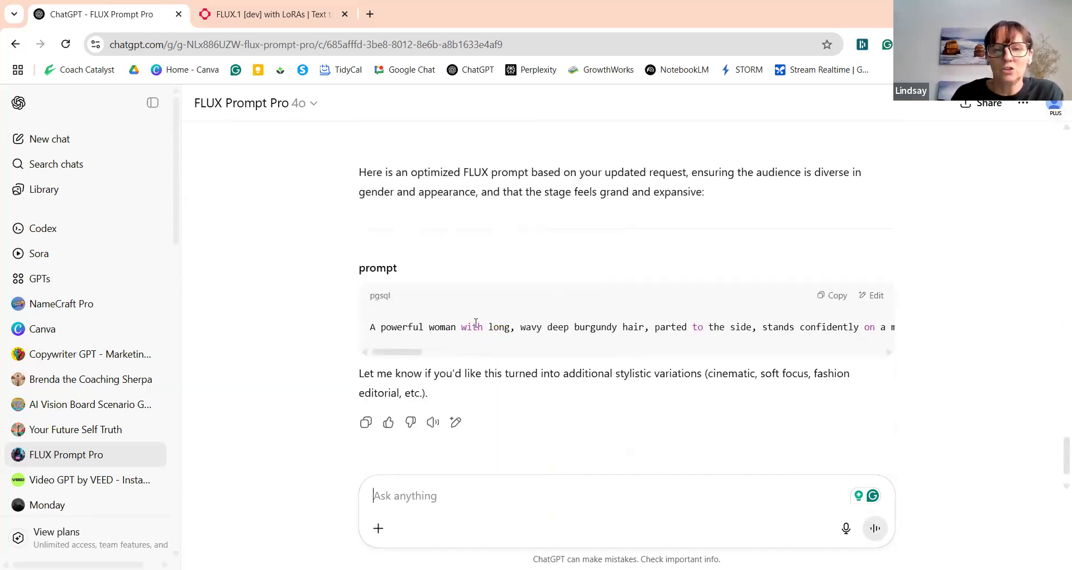
{"action": "left_click", "coordinate": [828, 297]}
- Switch to the fal.ai FLUX LoRA playground and replace the prompt text following "violetrainwater" with the prompt copied from ChatGPT
{"action": "left_click", "coordinate": [224, 17]}
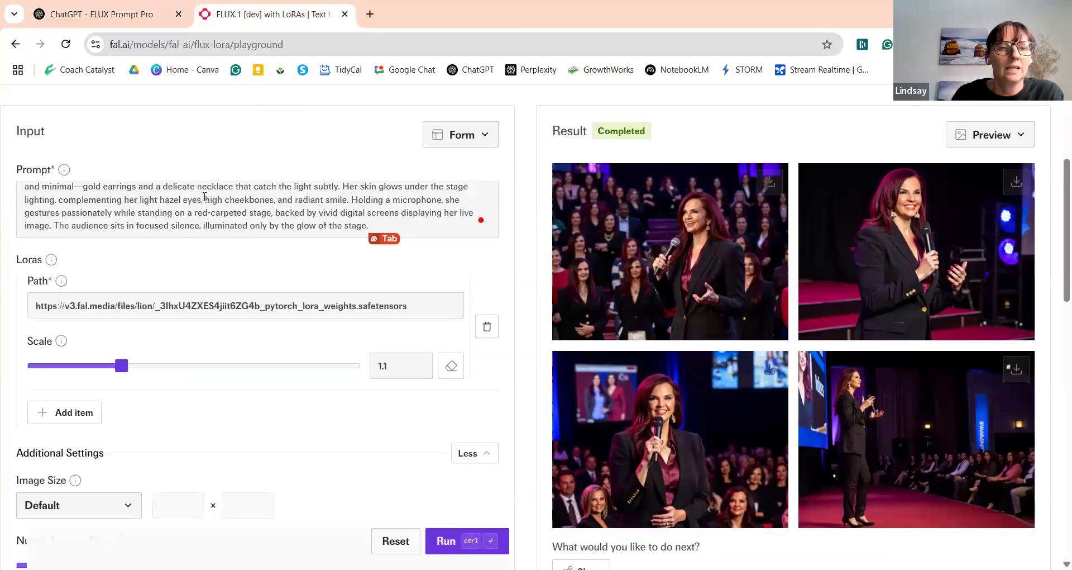
{"action": "scroll", "coordinate": [174, 218], "scroll_direction": "up", "scroll_amount": 5}
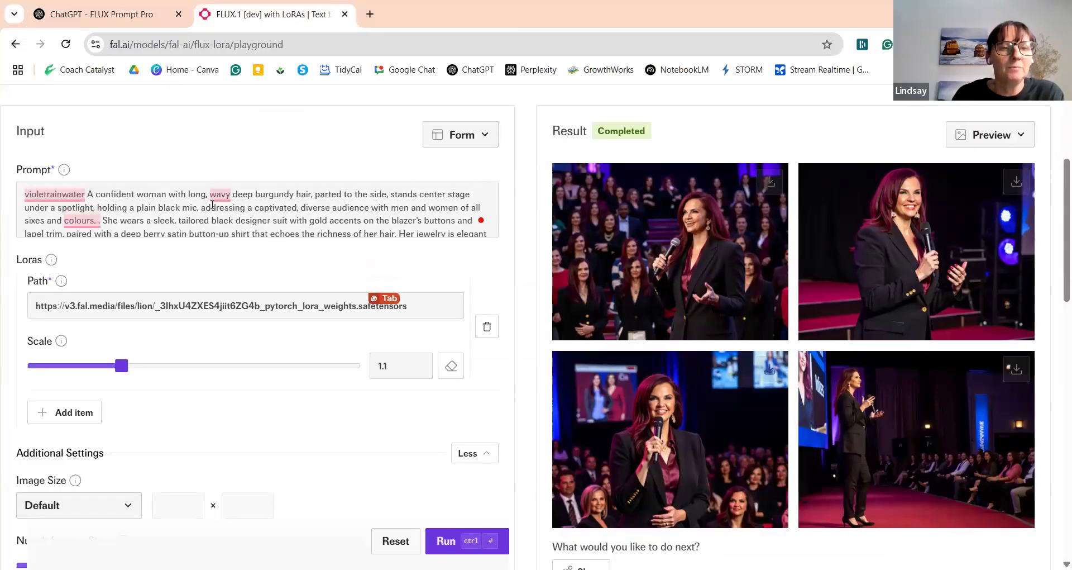
{"action": "left_click_drag", "start_coordinate": [90, 194], "coordinate": [484, 242]}
{"action": "key", "text": "BackSpace"}
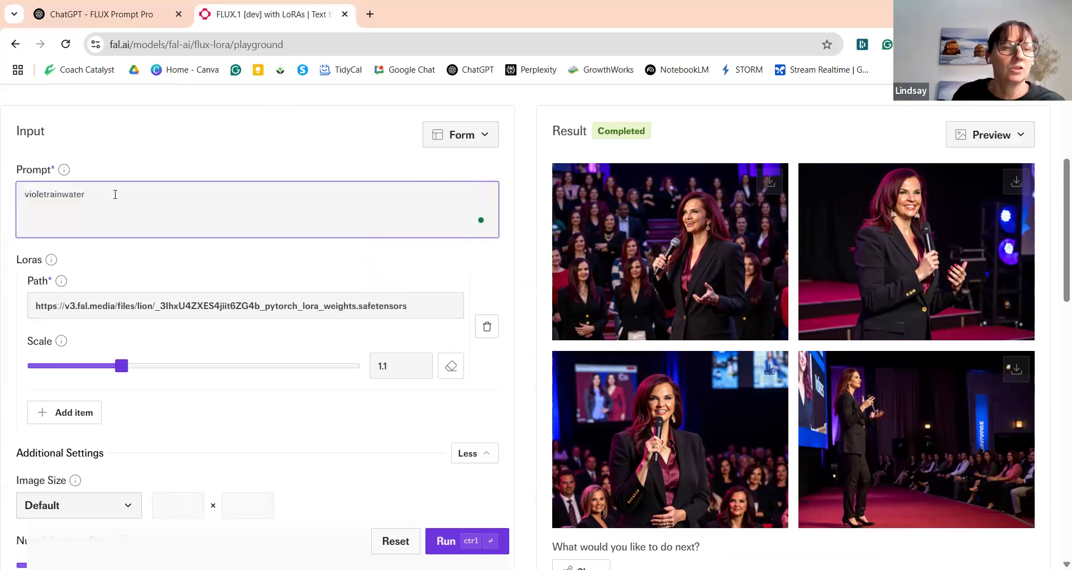
{"action": "right_click", "coordinate": [115, 194]}
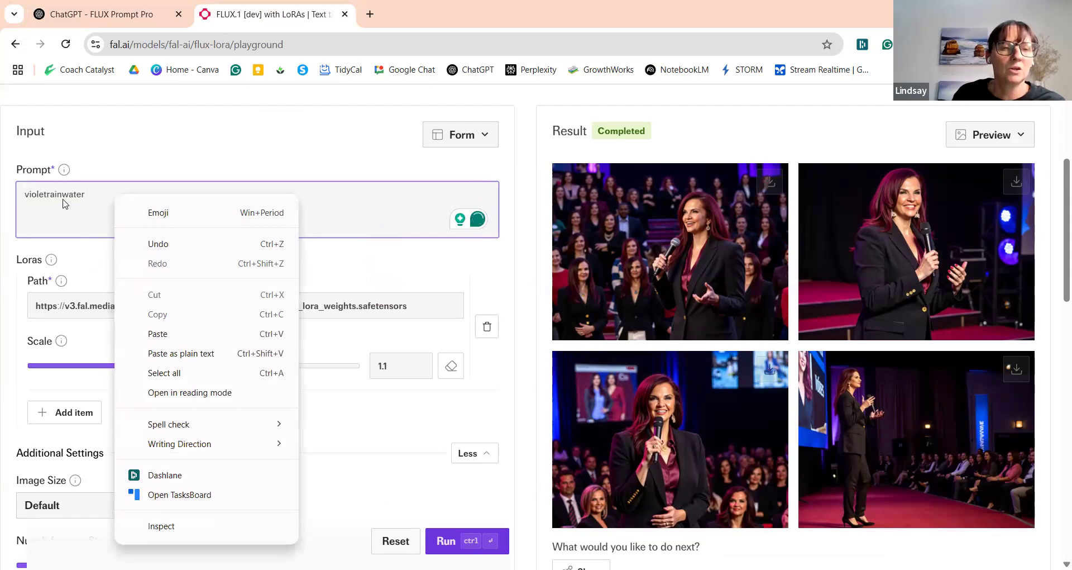
{"action": "left_click", "coordinate": [293, 351]}
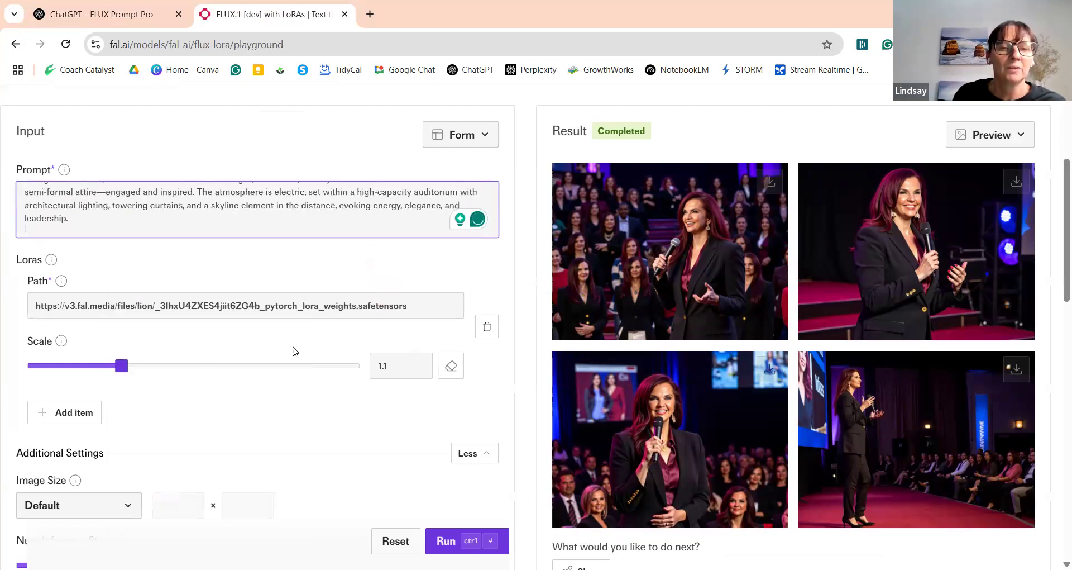
- Generate a new set of images from the updated stage-speaker prompt
{"action": "left_click", "coordinate": [446, 542]}
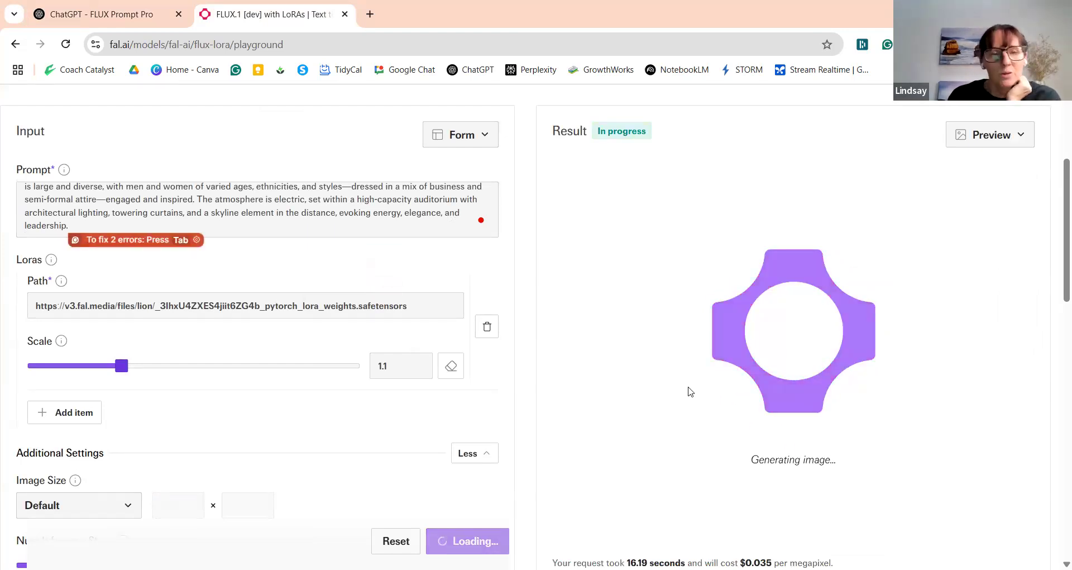
{"action": "scroll", "coordinate": [657, 391], "scroll_direction": "up", "scroll_amount": 3}
{"action": "scroll", "coordinate": [654, 392], "scroll_direction": "down", "scroll_amount": 3}
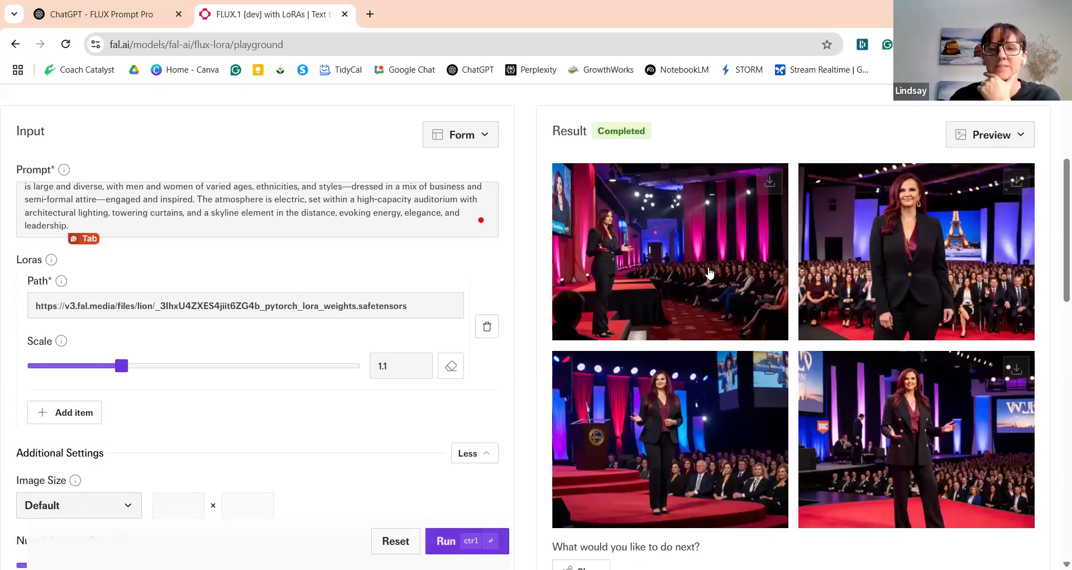
- Enlarge each of the four generated images in turn to examine the speaker, the audience and the stage
{"action": "left_click", "coordinate": [710, 272]}
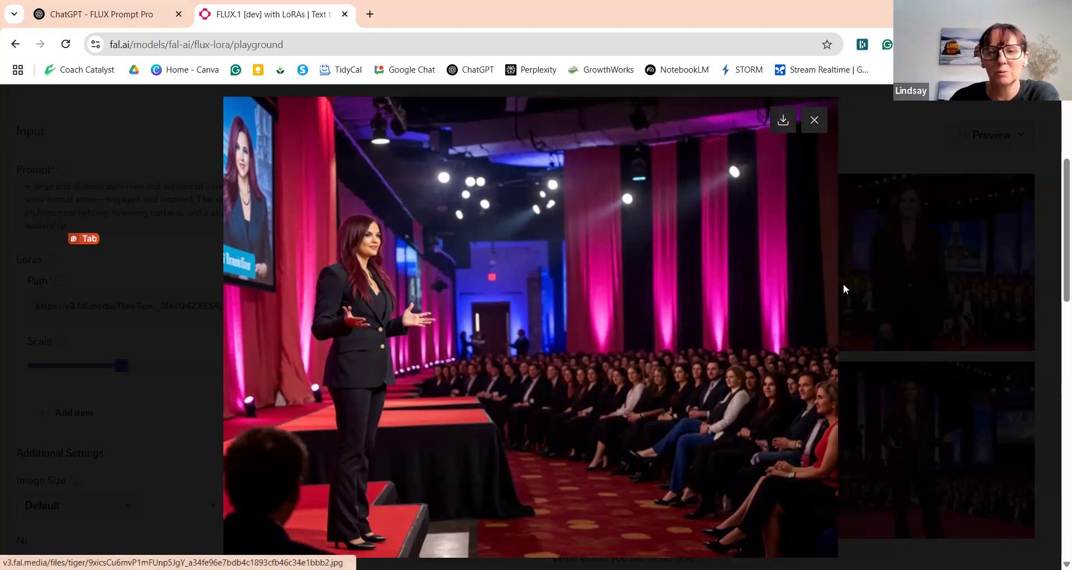
{"action": "left_click", "coordinate": [844, 360]}
{"action": "left_click", "coordinate": [884, 255]}
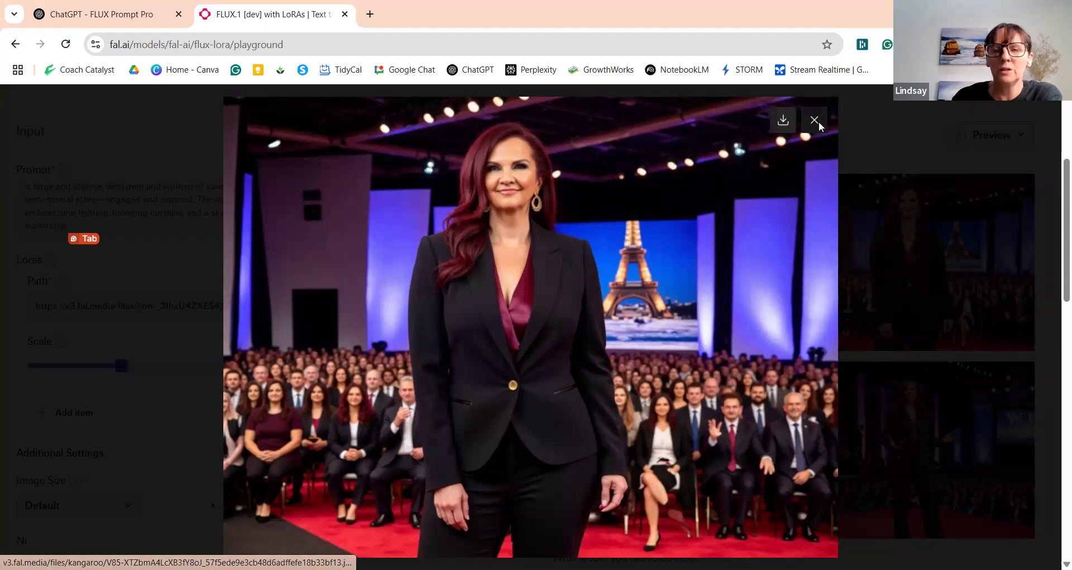
{"action": "left_click", "coordinate": [943, 417]}
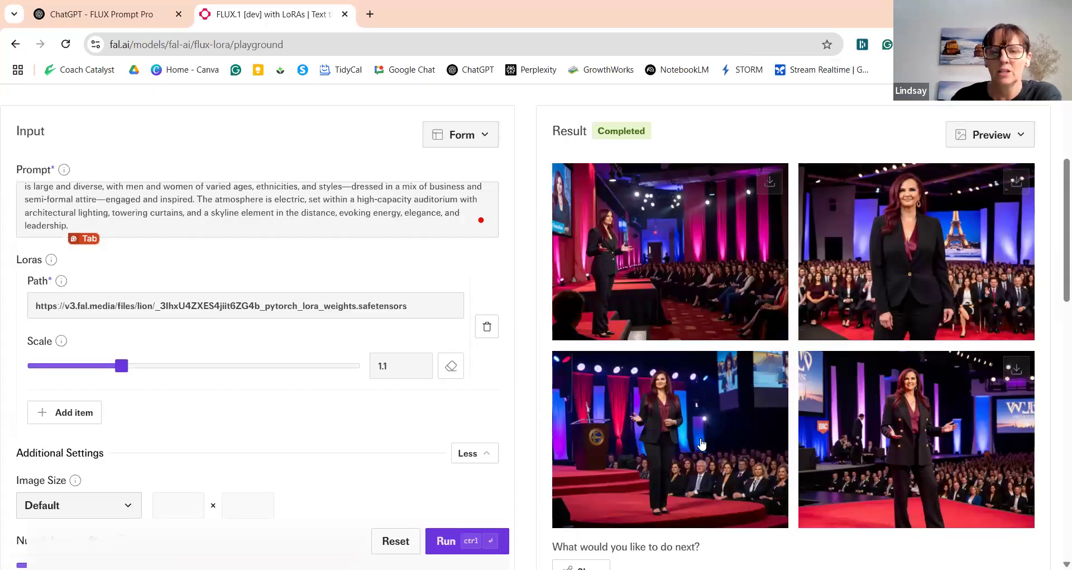
{"action": "left_click", "coordinate": [703, 444]}
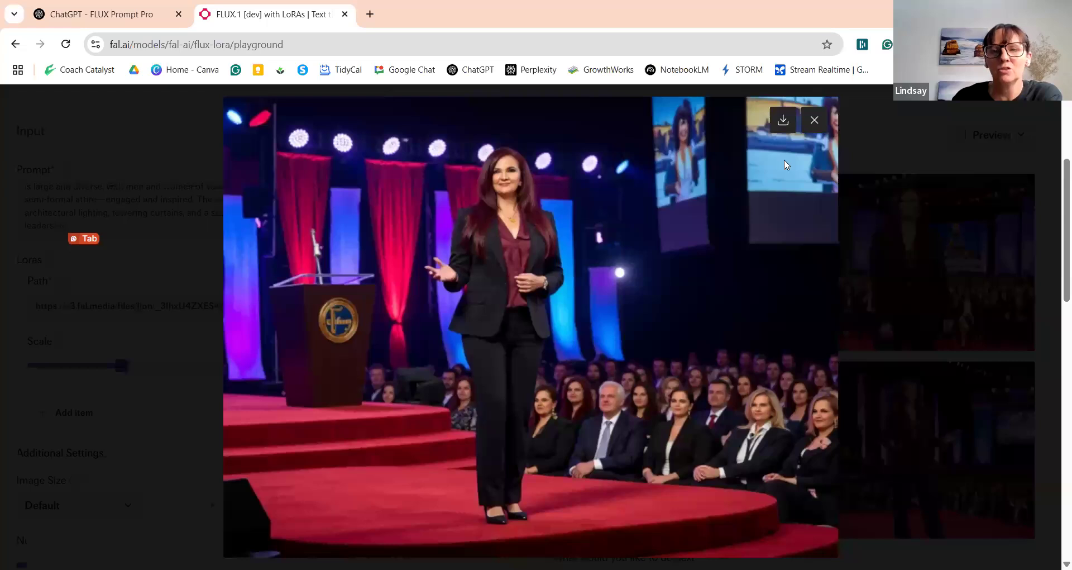
{"action": "left_click", "coordinate": [817, 121]}
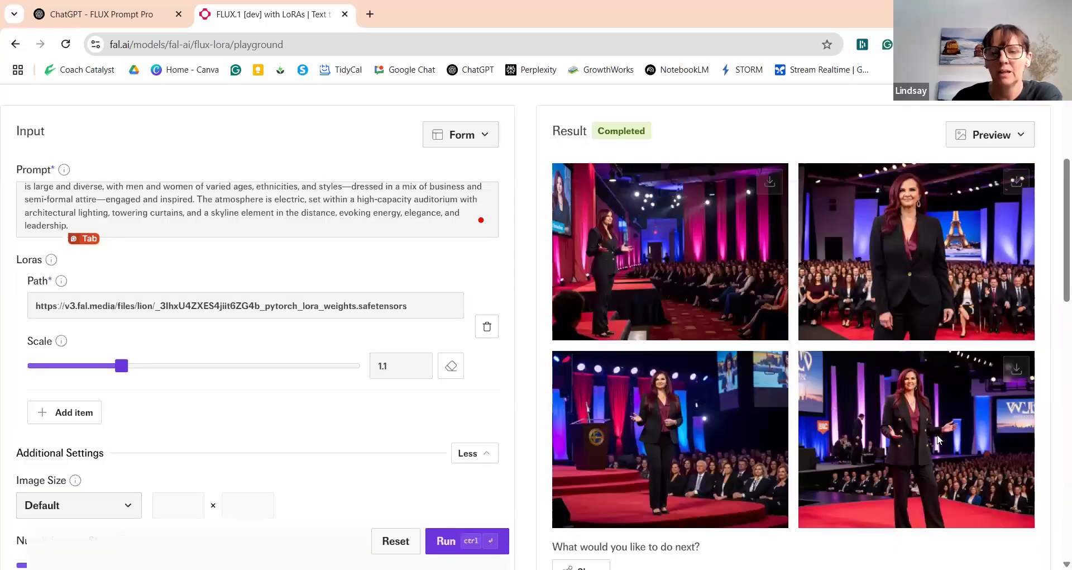
{"action": "left_click", "coordinate": [918, 413]}
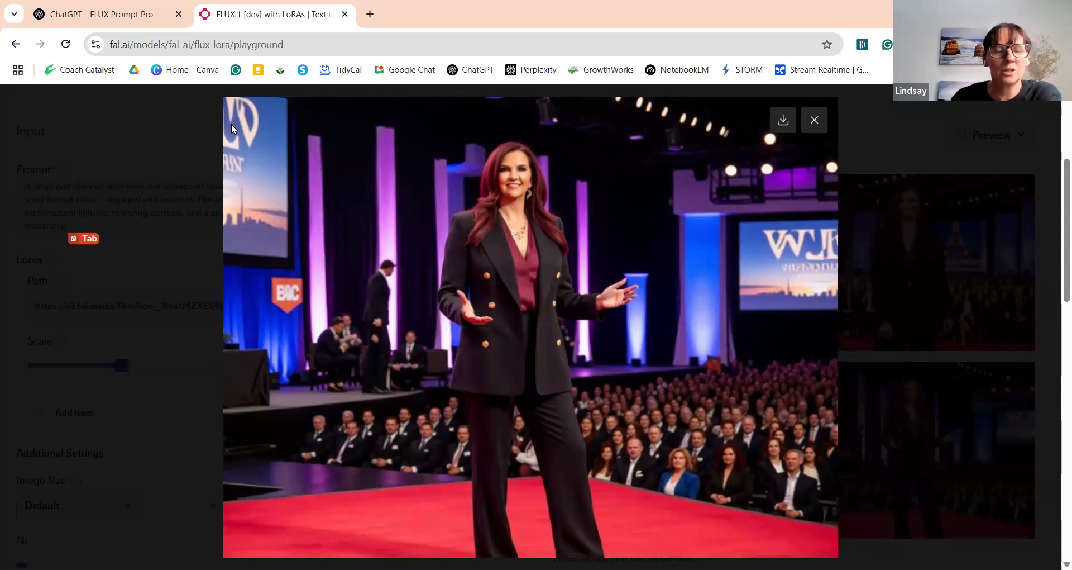
{"action": "left_click", "coordinate": [814, 121]}
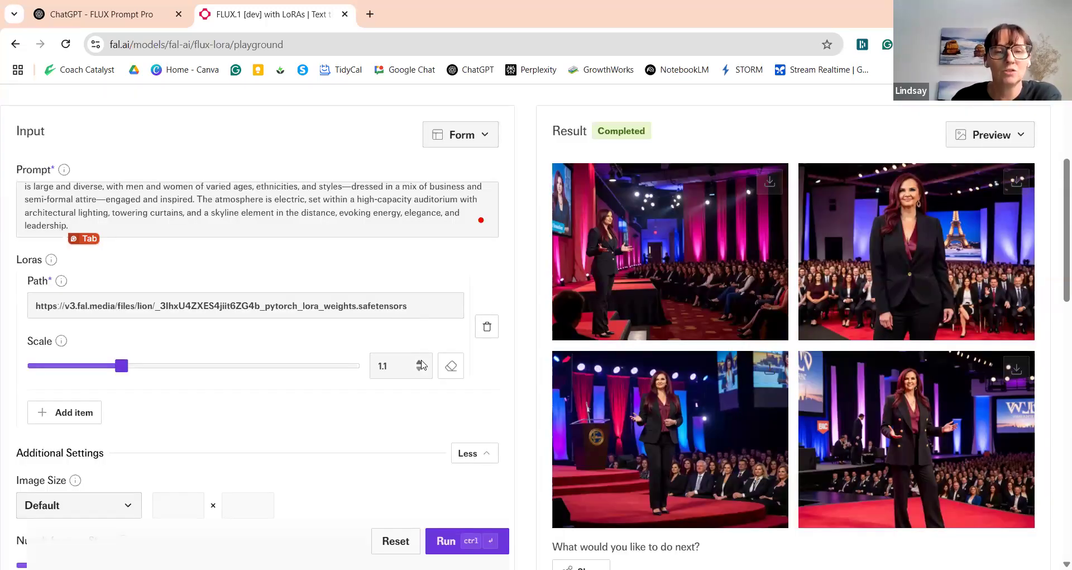
- Set the LoRA scale to 1 and the number of inference steps to 32
{"action": "left_click", "coordinate": [420, 369]}
{"action": "scroll", "coordinate": [399, 431], "scroll_direction": "down", "scroll_amount": 3}
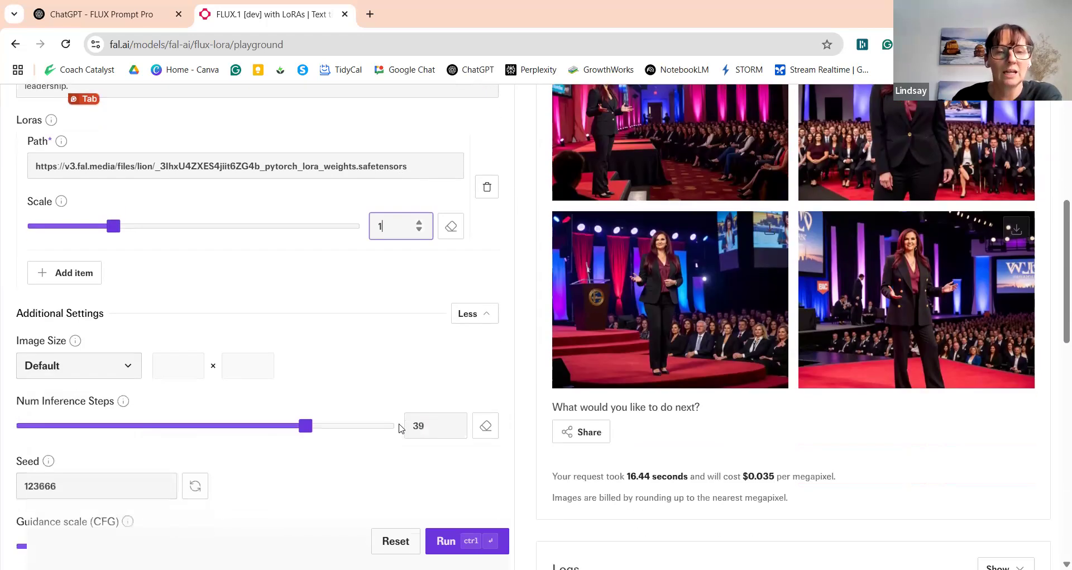
{"action": "double_click", "coordinate": [430, 427]}
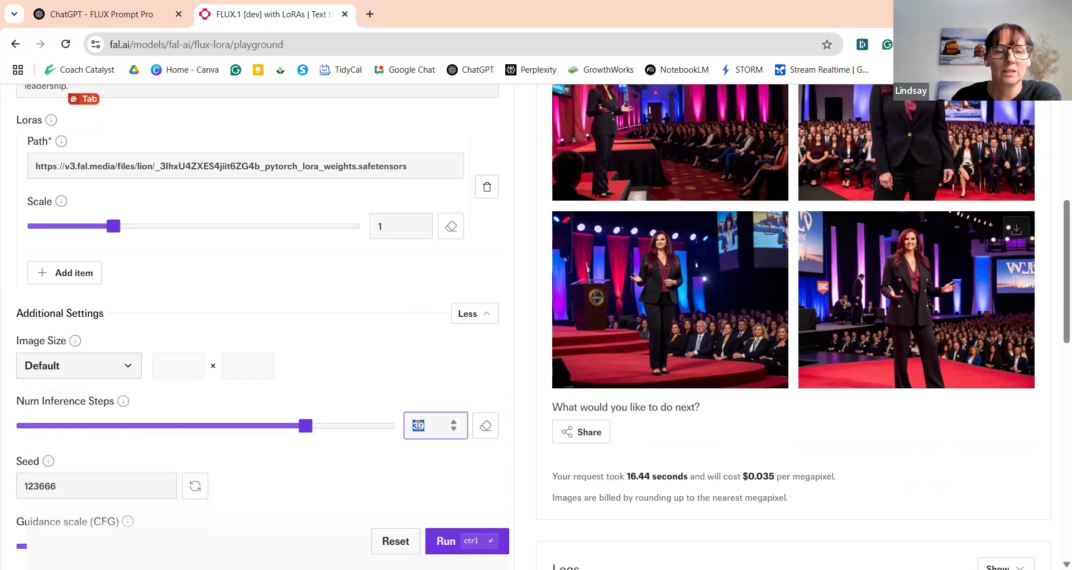
{"action": "type", "text": "32"}
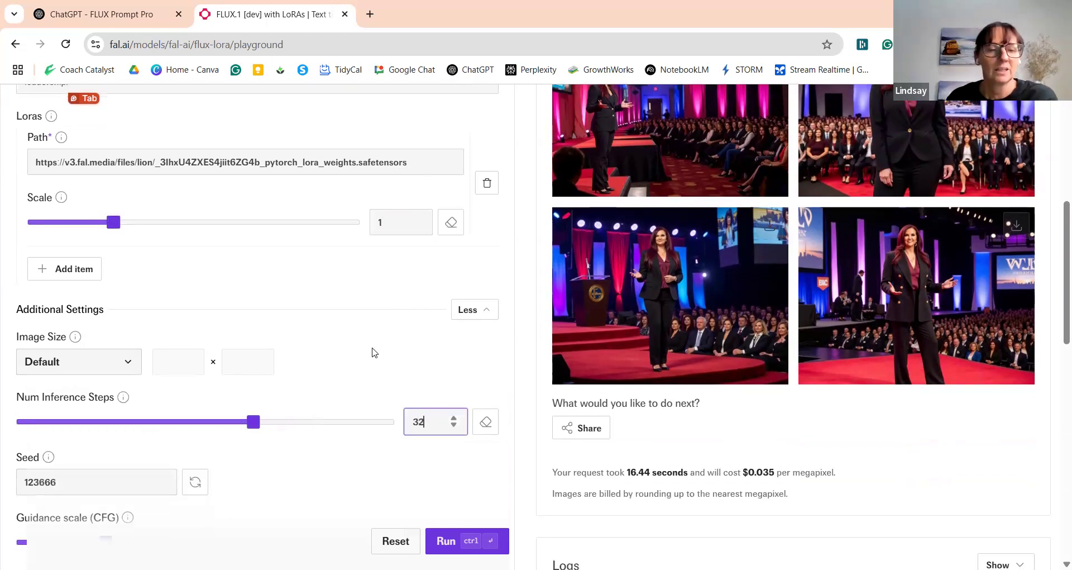
- Set the guidance scale (CFG) to 6 and regenerate the images
{"action": "scroll", "coordinate": [374, 353], "scroll_direction": "down", "scroll_amount": 3}
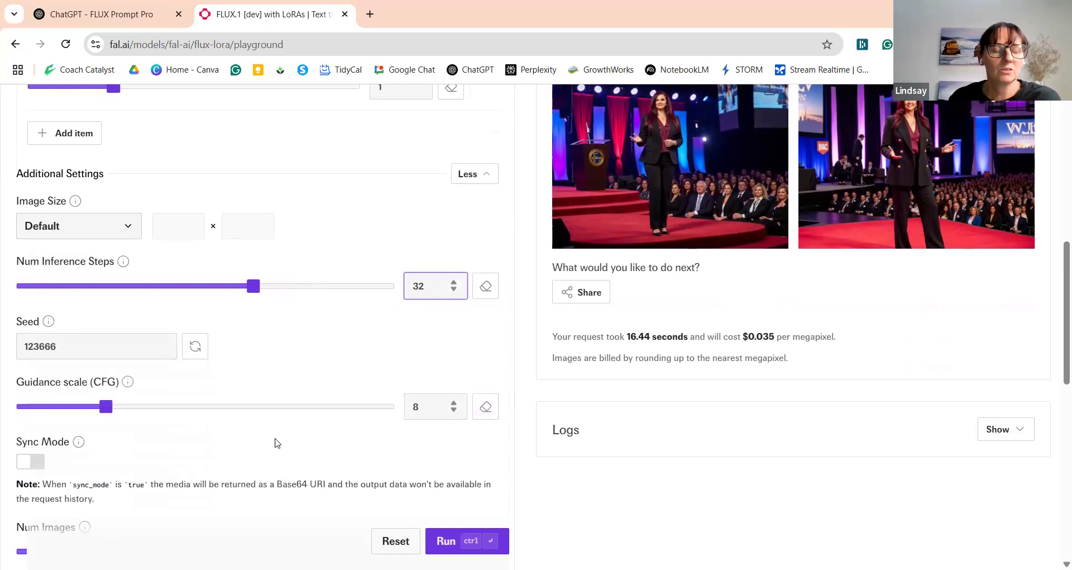
{"action": "left_click", "coordinate": [93, 412]}
{"action": "left_click", "coordinate": [79, 412]}
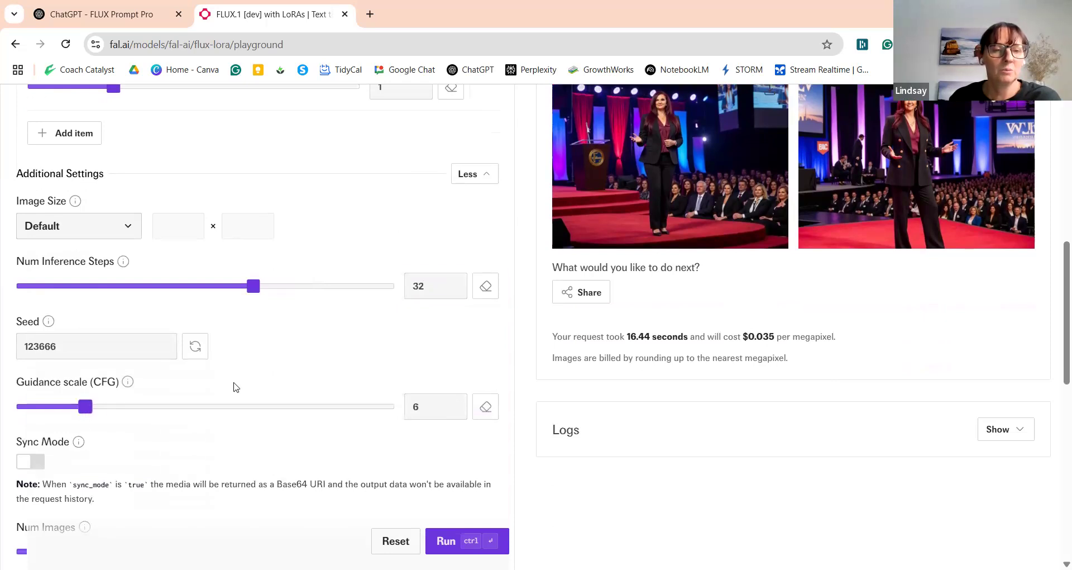
{"action": "scroll", "coordinate": [376, 421], "scroll_direction": "down", "scroll_amount": 3}
{"action": "left_click", "coordinate": [438, 540]}
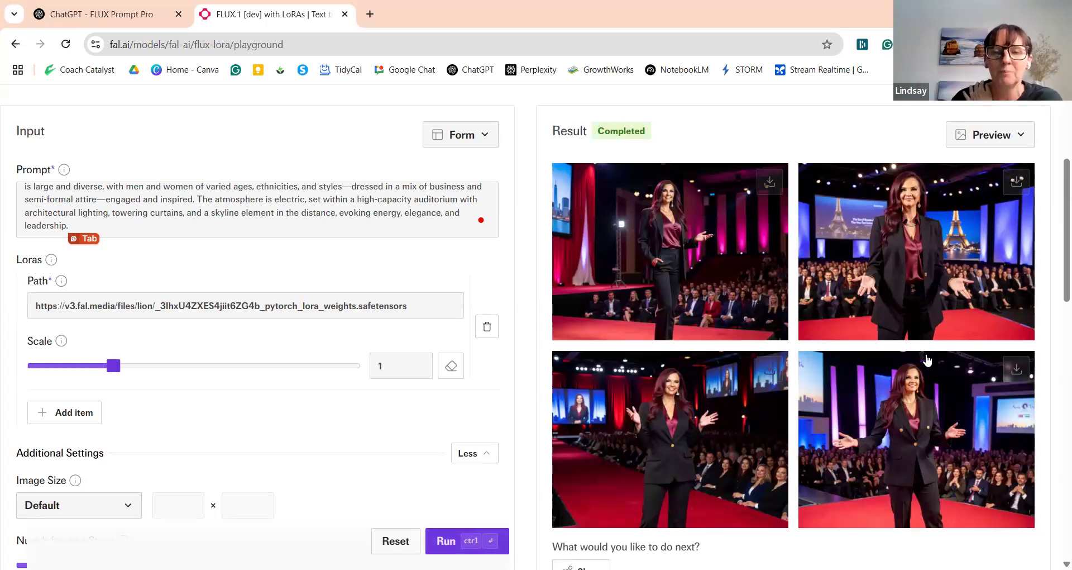
- Enlarge the first three regenerated images one after another to examine the speaker's likeness, the audience and the background screens
{"action": "left_click", "coordinate": [698, 265]}
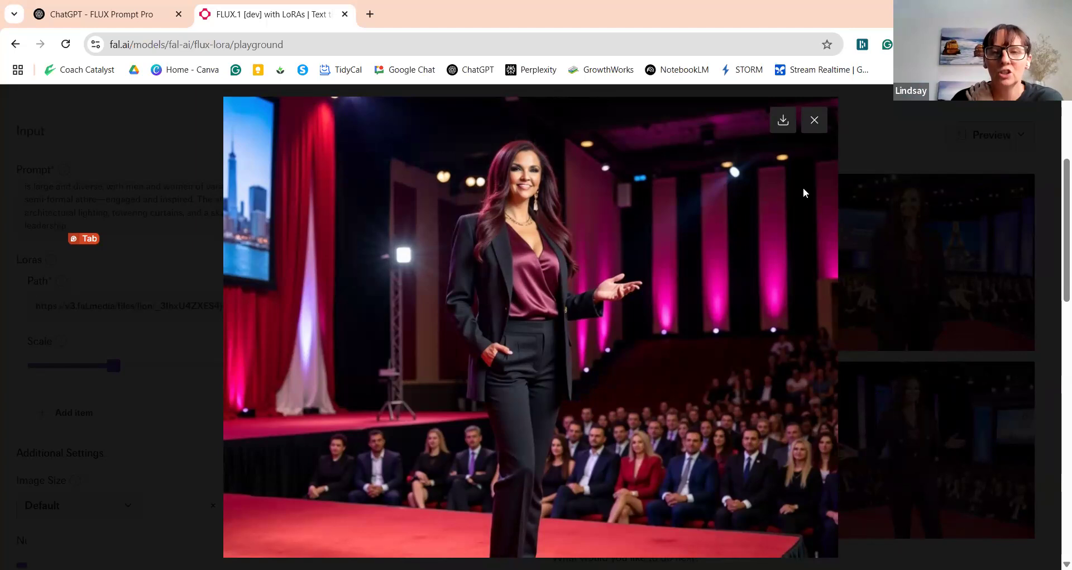
{"action": "left_click", "coordinate": [815, 120]}
{"action": "left_click", "coordinate": [916, 240]}
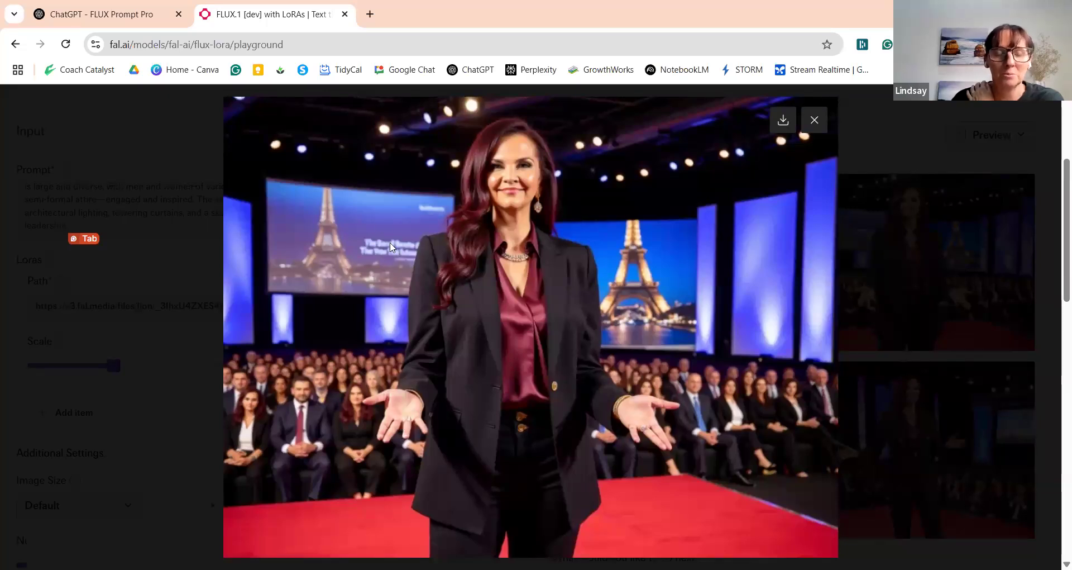
{"action": "left_click", "coordinate": [815, 119]}
{"action": "left_click", "coordinate": [662, 456]}
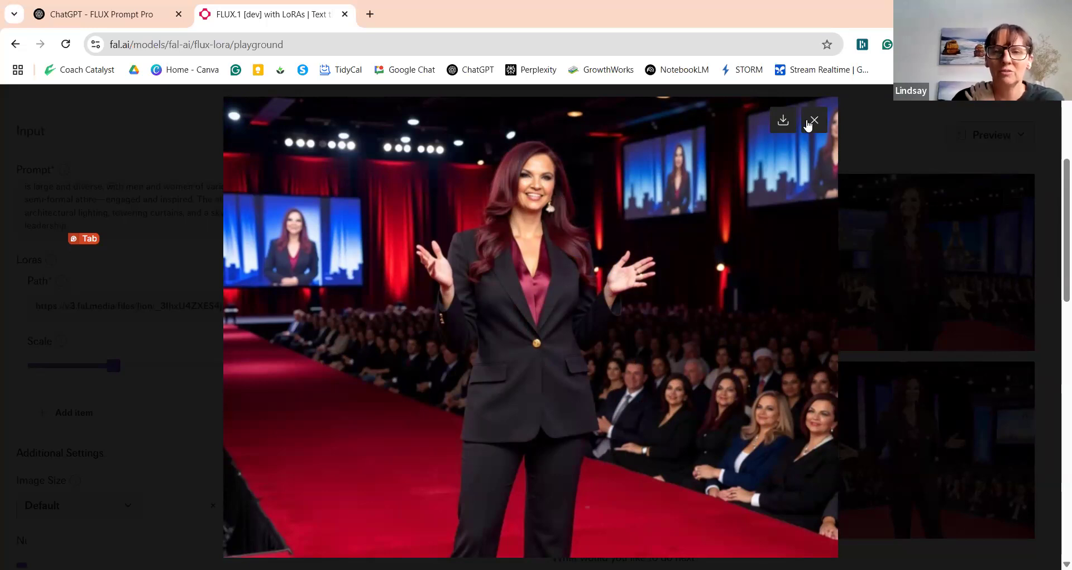
{"action": "left_click", "coordinate": [813, 120]}
- Enlarge the fourth regenerated image, download it, and close the enlarged view
{"action": "left_click", "coordinate": [937, 442]}
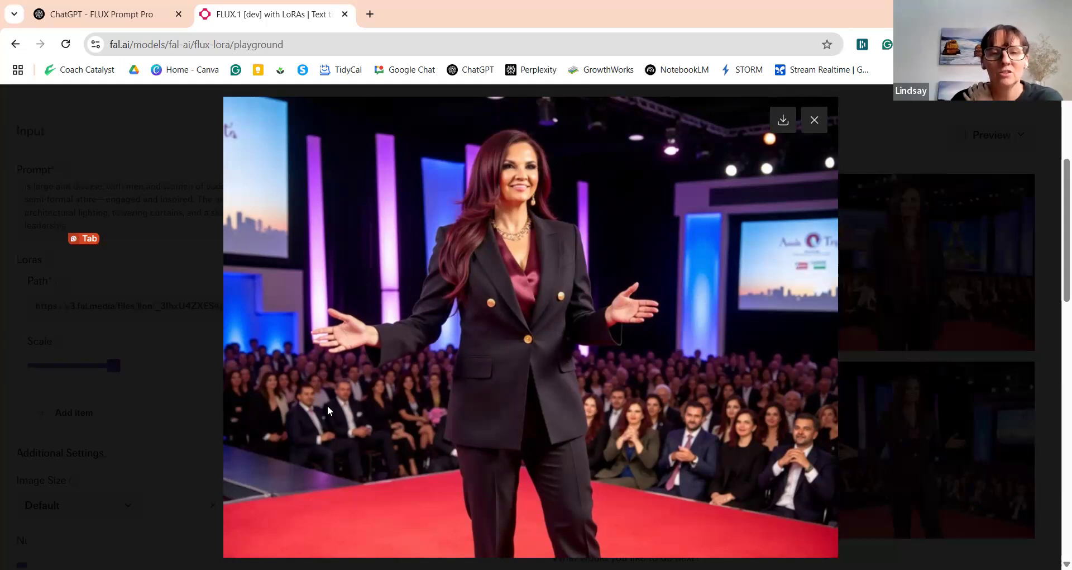
{"action": "left_click", "coordinate": [783, 120]}
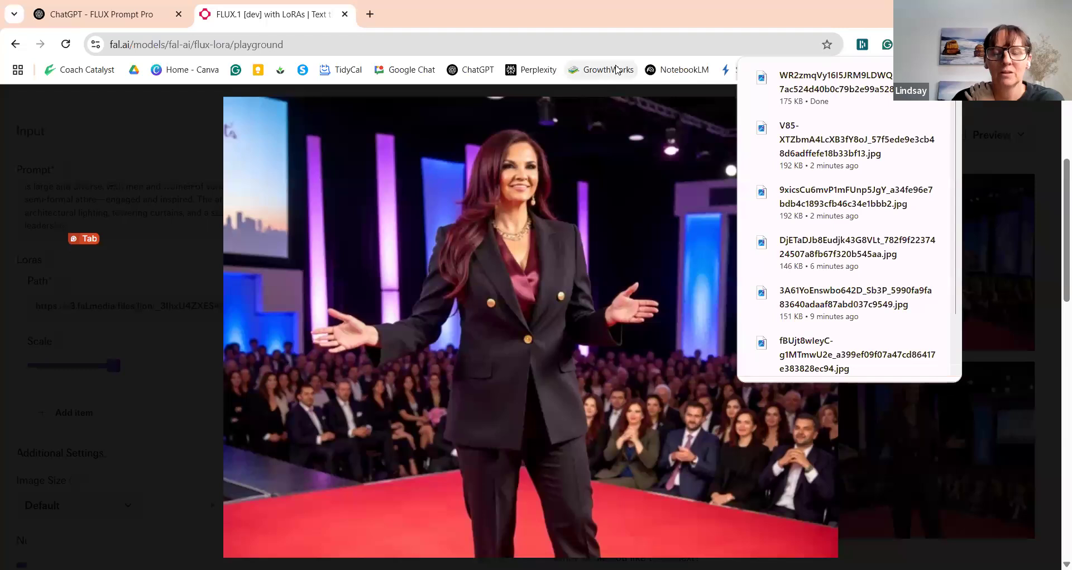
{"action": "left_click", "coordinate": [988, 490]}
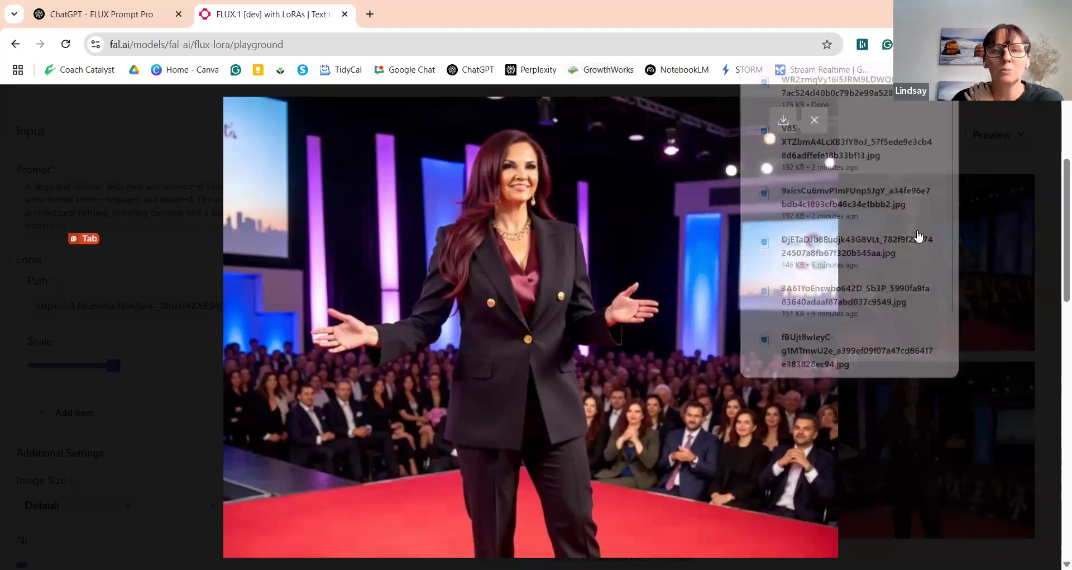
{"action": "scroll", "coordinate": [276, 358], "scroll_direction": "up", "scroll_amount": 3}
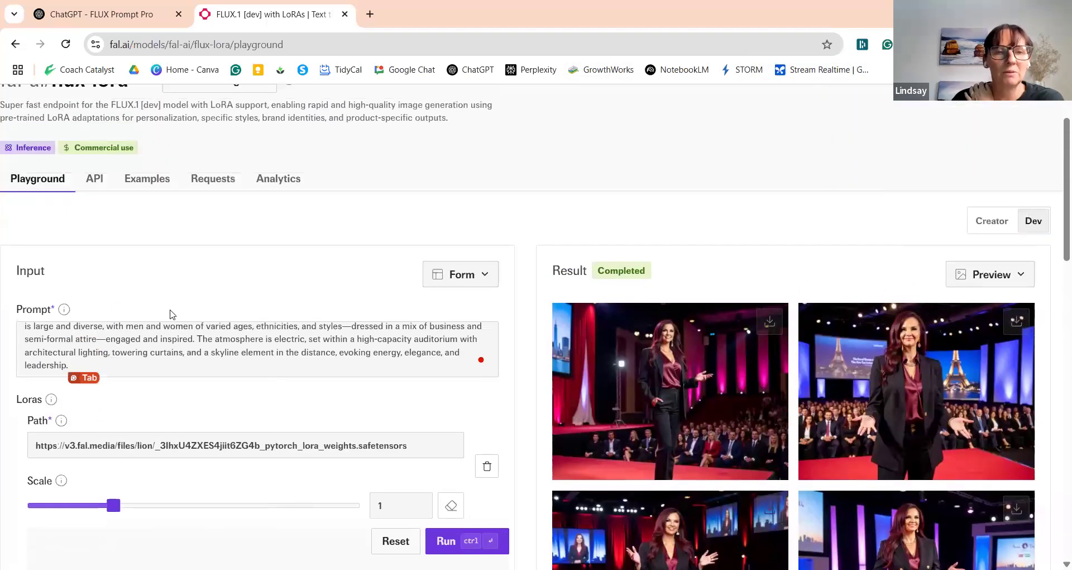
{"action": "scroll", "coordinate": [84, 343], "scroll_direction": "down", "scroll_amount": 3}
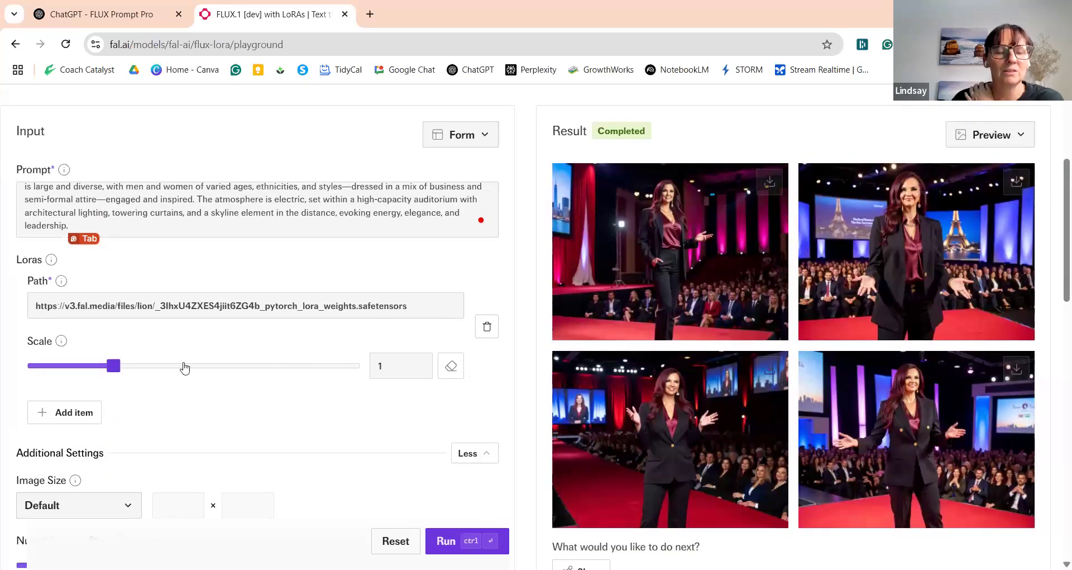
{"action": "scroll", "coordinate": [301, 394], "scroll_direction": "down", "scroll_amount": 4}
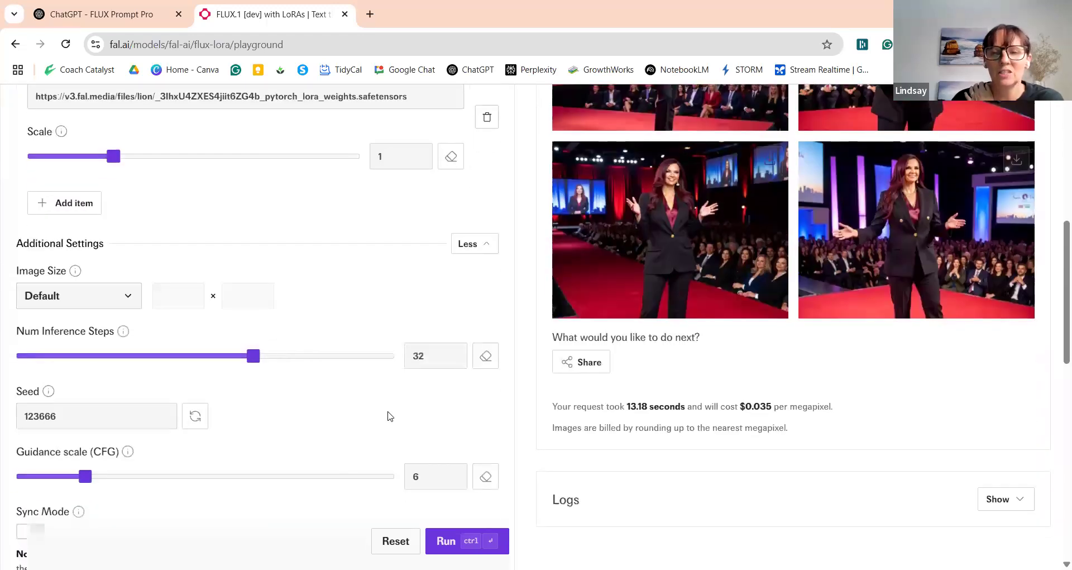
{"action": "scroll", "coordinate": [742, 470], "scroll_direction": "up", "scroll_amount": 3}
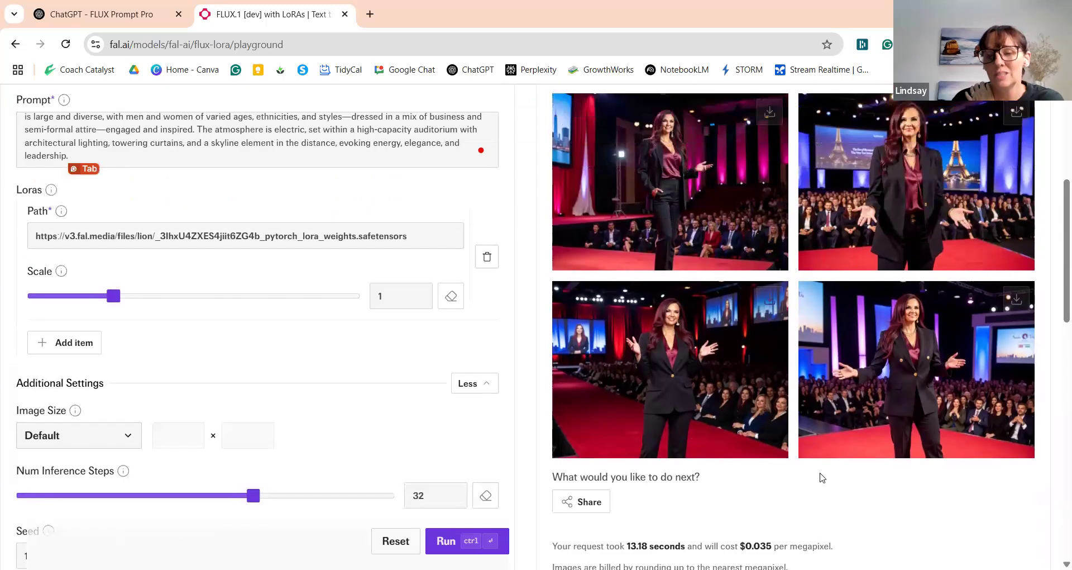